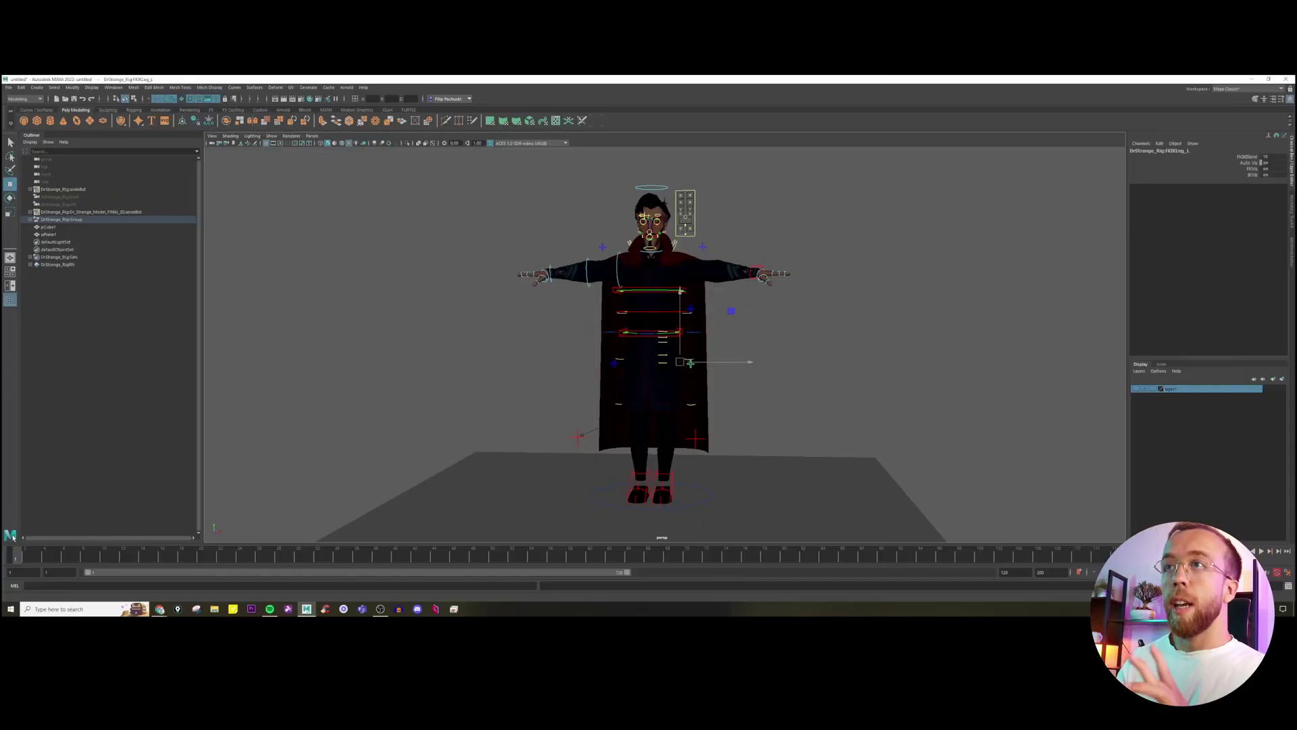
Frame the character's upper body and select the FK control of its right shoulder with the Rotate tool.
{"action": "scroll", "coordinate": [743, 298], "scroll_direction": "up", "scroll_amount": 5}
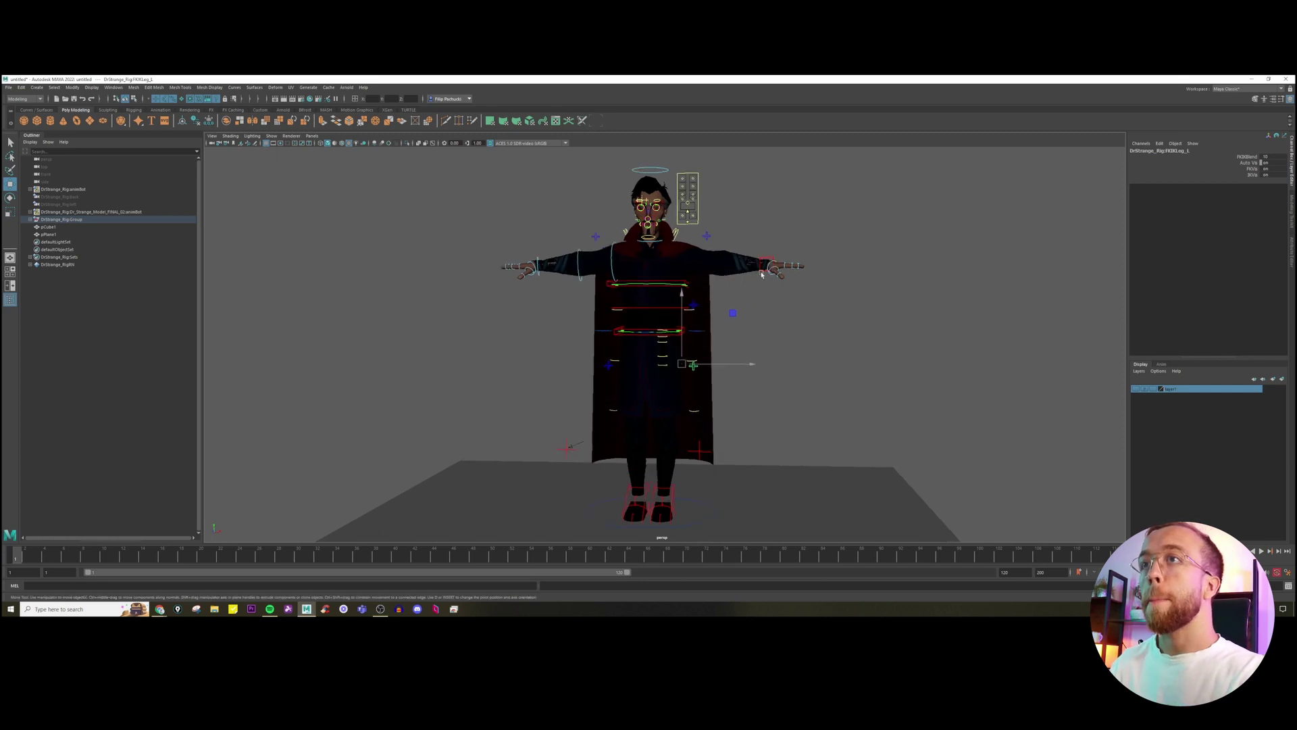
{"action": "middle_click_drag", "start_coordinate": [754, 305], "coordinate": [756, 328], "text": "alt"}
{"action": "left_click_drag", "start_coordinate": [756, 328], "coordinate": [759, 327], "text": "alt"}
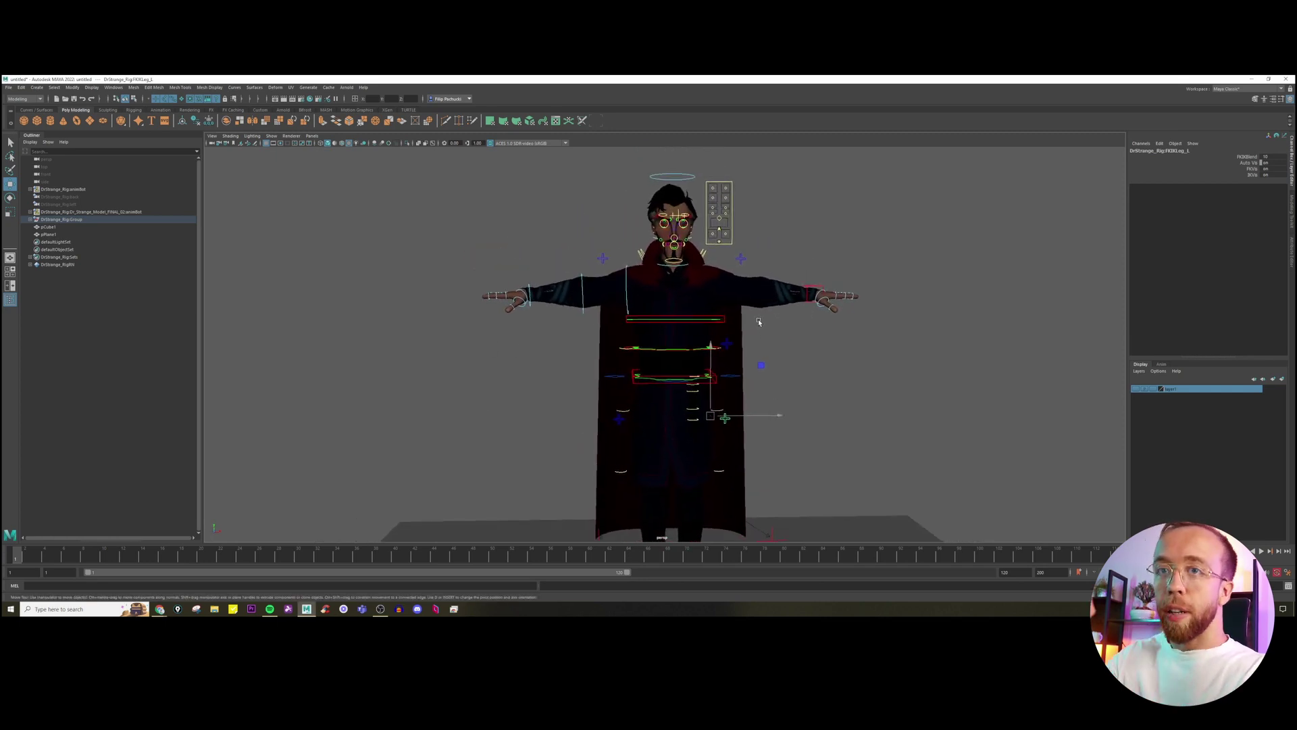
{"action": "left_click_drag", "start_coordinate": [759, 320], "coordinate": [783, 314], "text": "alt"}
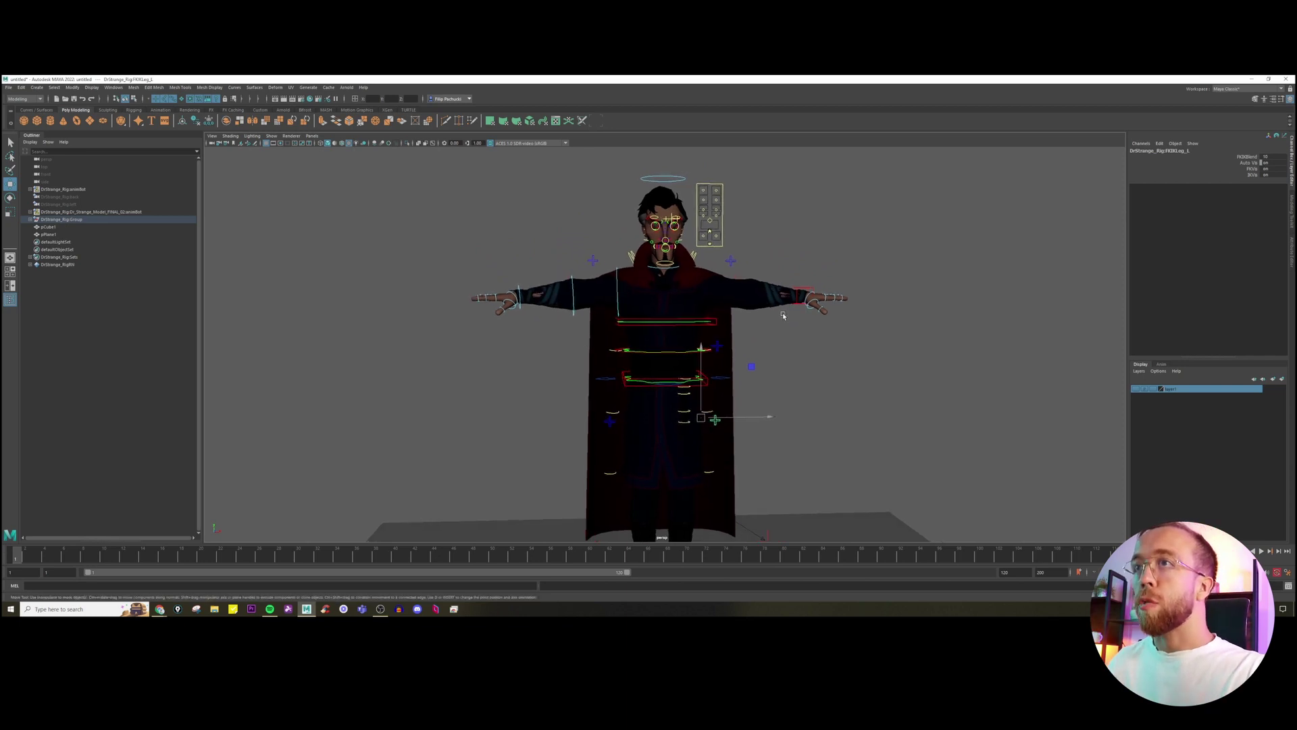
{"action": "left_click", "coordinate": [783, 326]}
{"action": "key", "text": "e"}
{"action": "scroll", "coordinate": [634, 303], "scroll_direction": "up", "scroll_amount": 2}
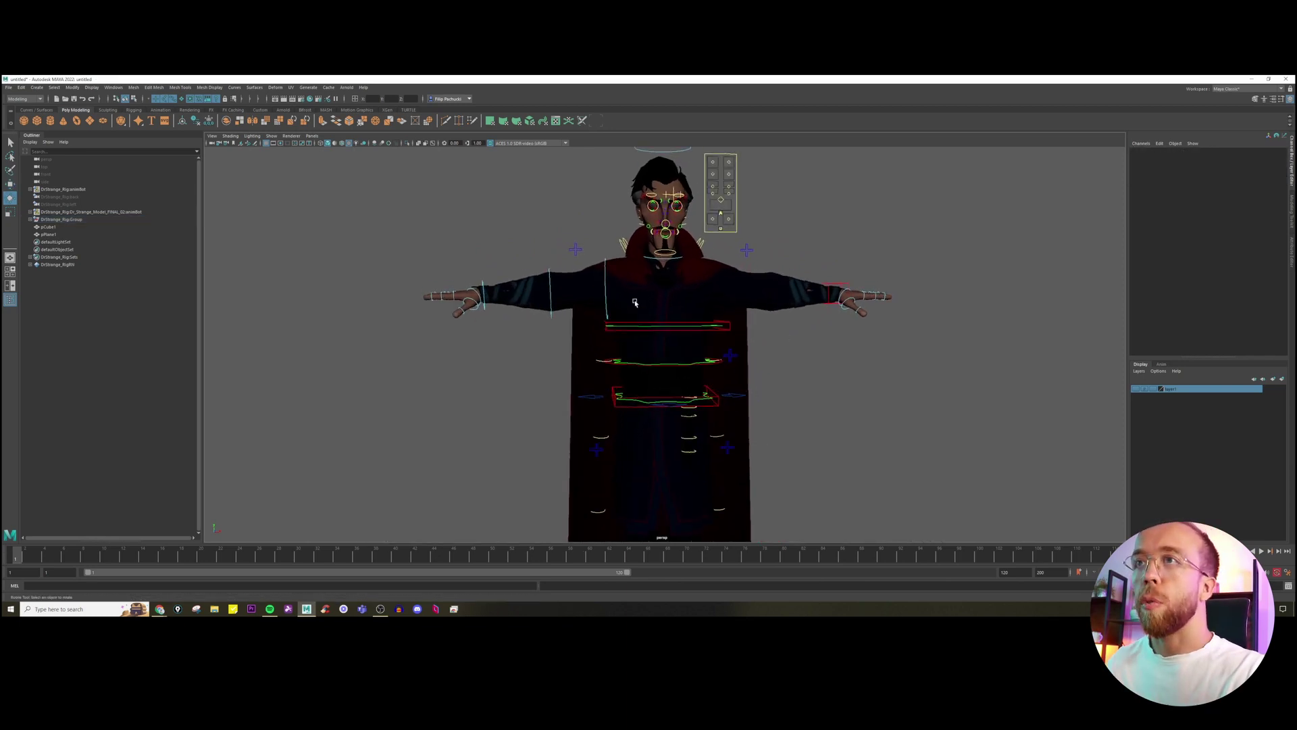
{"action": "left_click", "coordinate": [605, 261]}
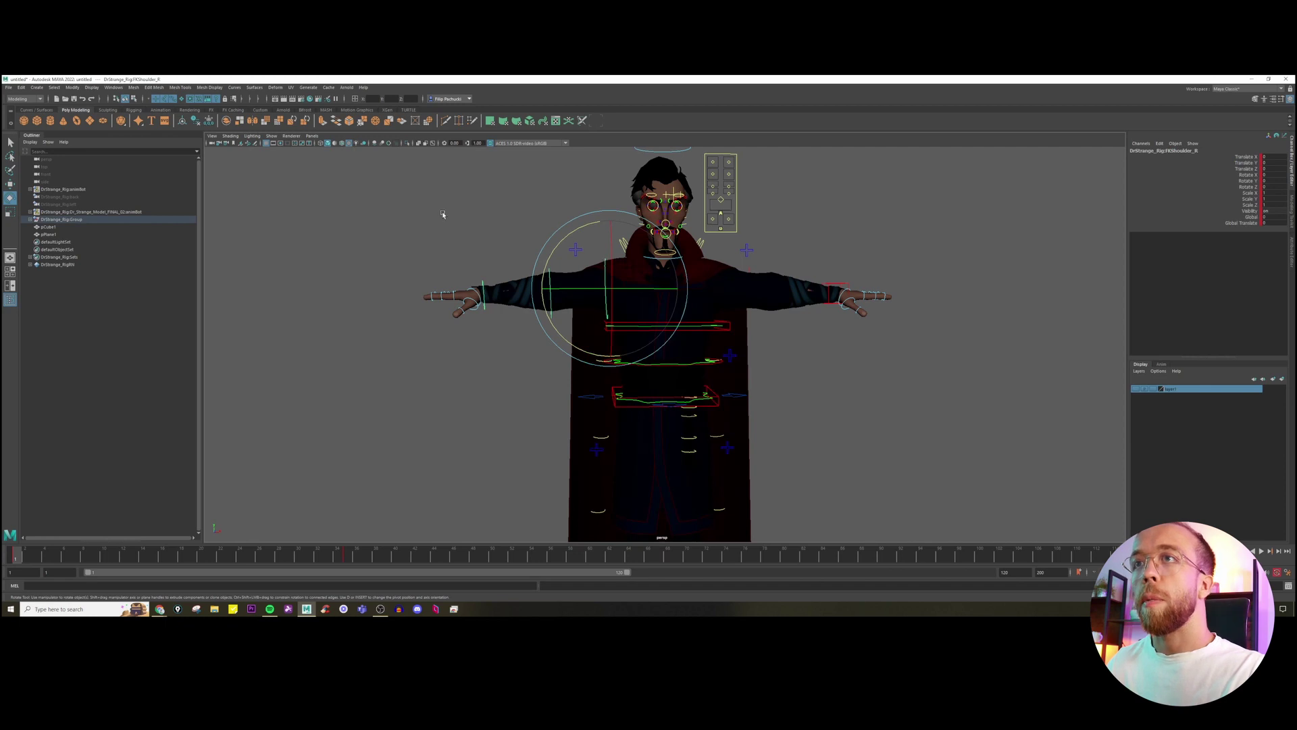
{"action": "left_click", "coordinate": [499, 225]}
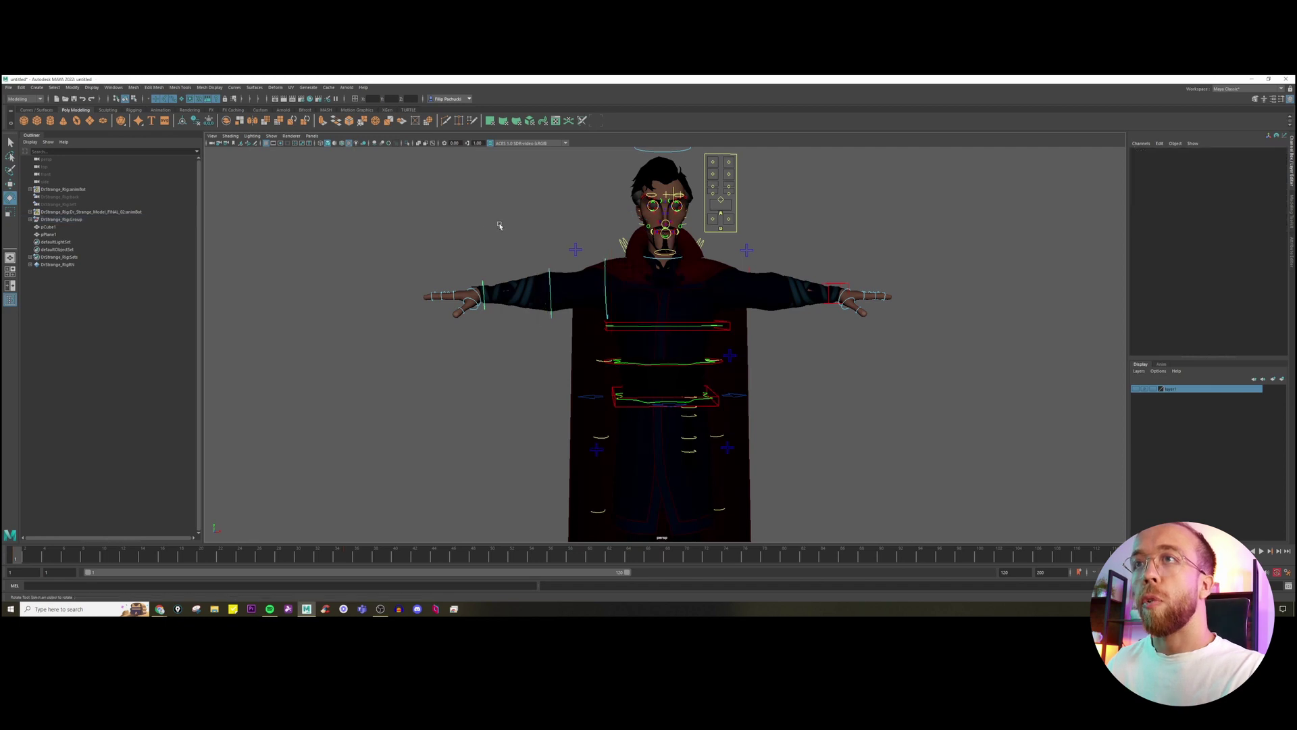
{"action": "left_click", "coordinate": [606, 257]}
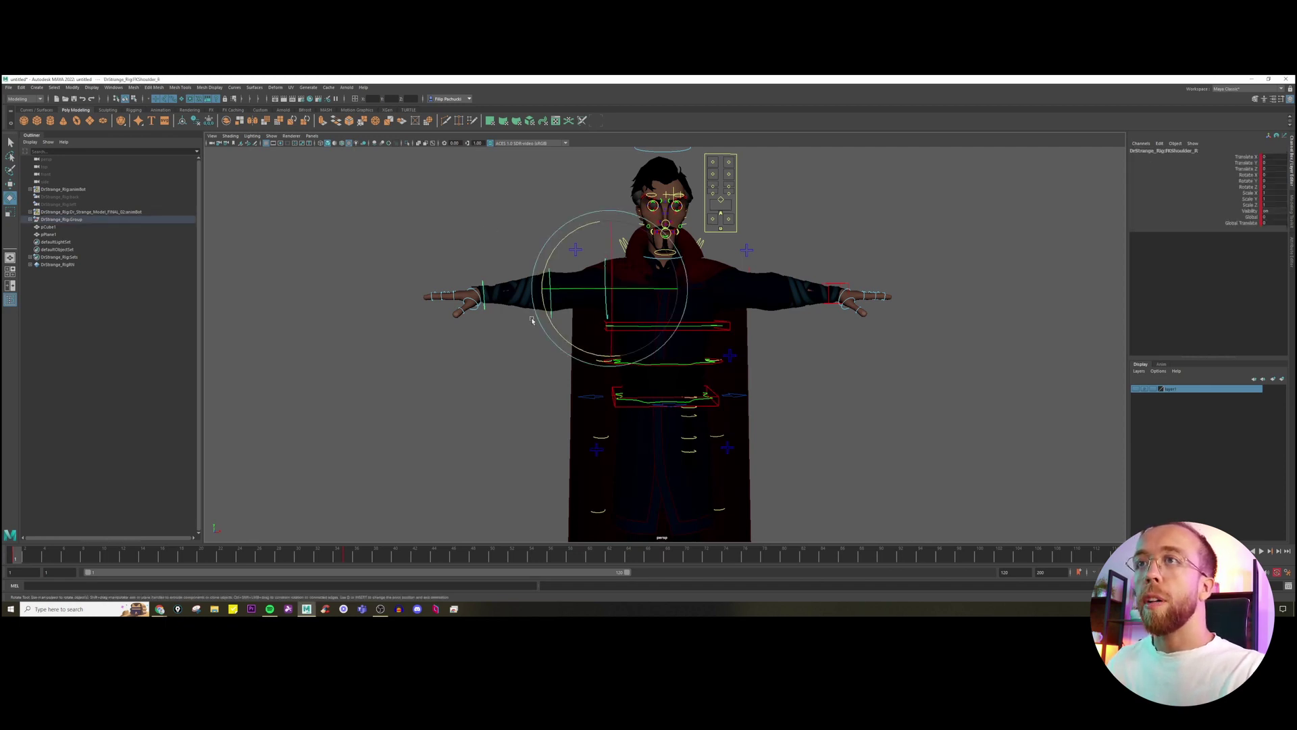
Inspect the right shoulder's FK control with the Move tool, and select the left arm's FK/IK blend control.
{"action": "key", "text": "w"}
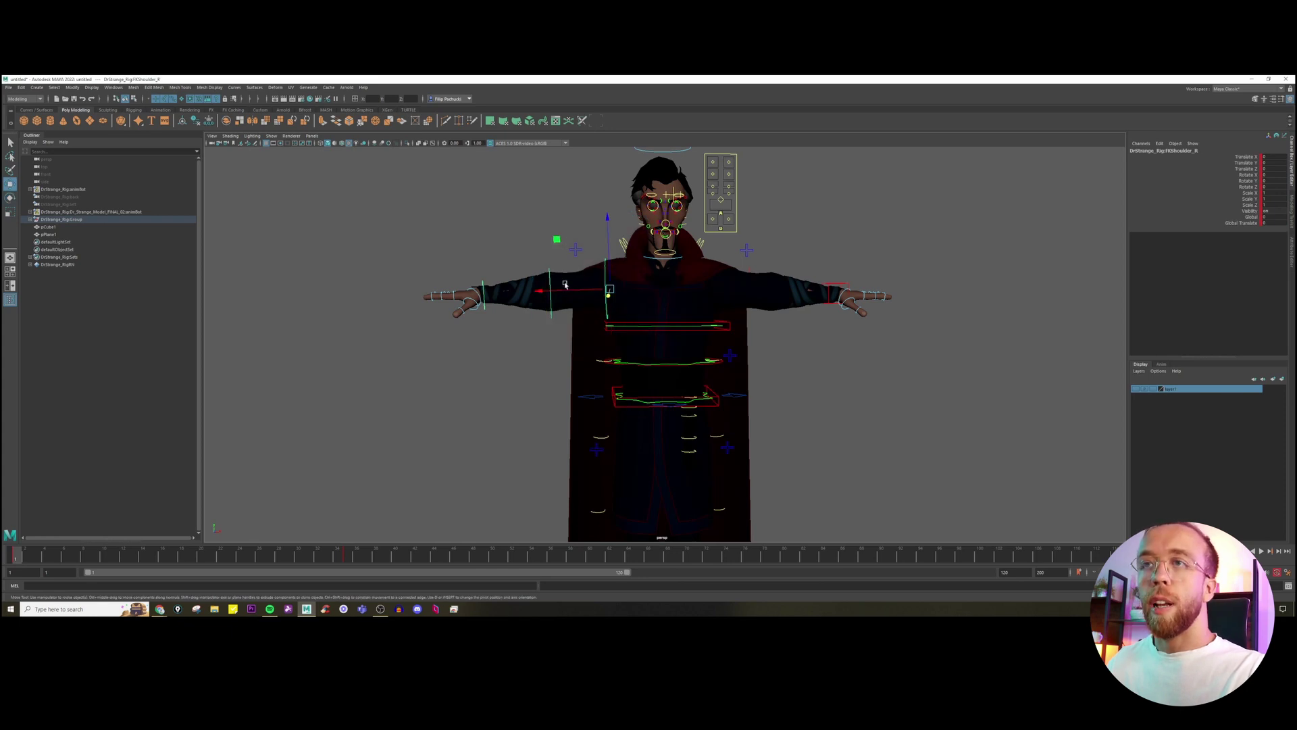
{"action": "left_click", "coordinate": [549, 335]}
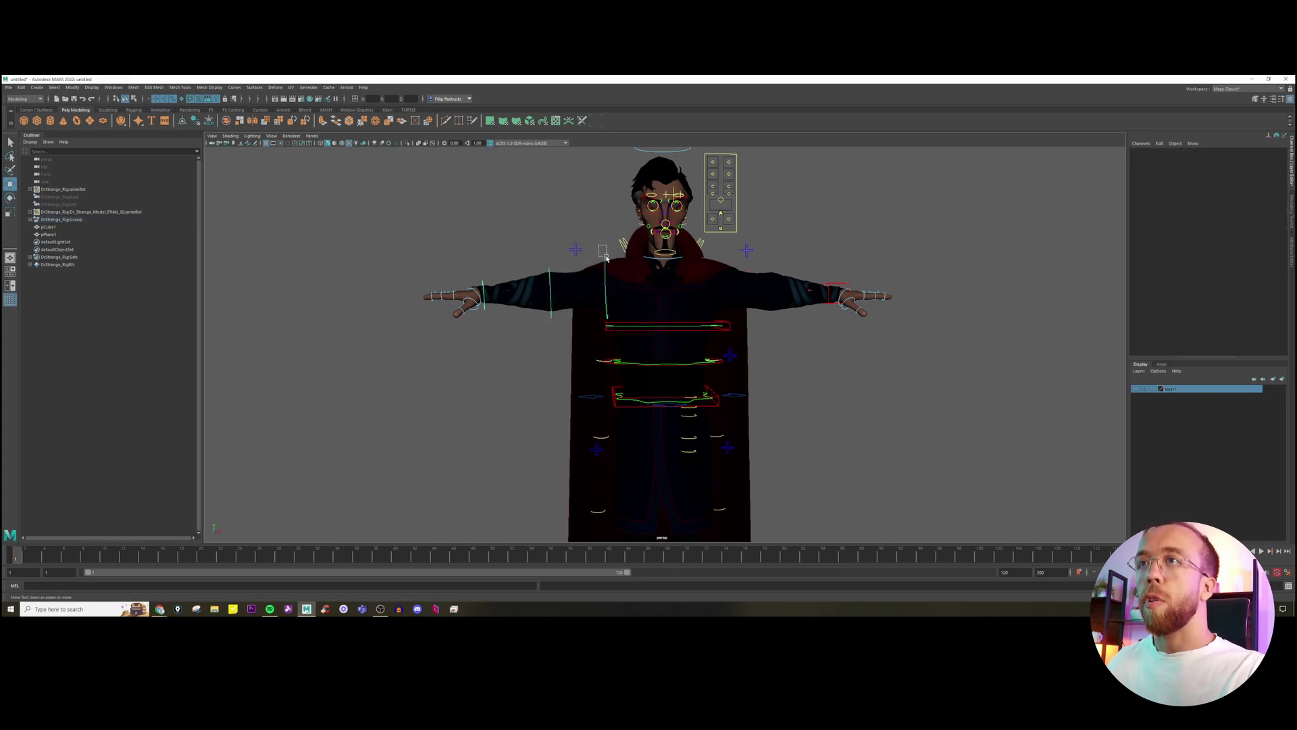
{"action": "left_click_drag", "start_coordinate": [606, 257], "coordinate": [608, 259]}
{"action": "middle_click_drag", "start_coordinate": [760, 279], "coordinate": [762, 261], "text": "alt"}
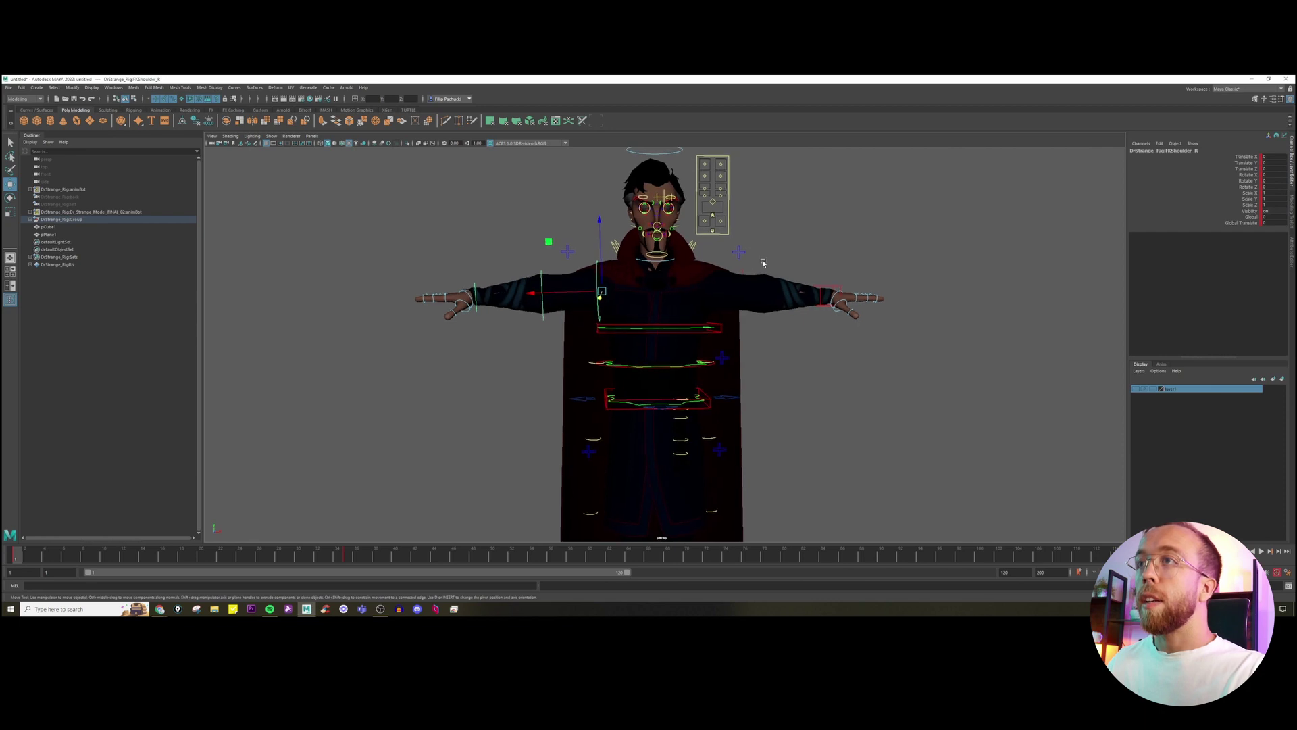
{"action": "left_click", "coordinate": [740, 252]}
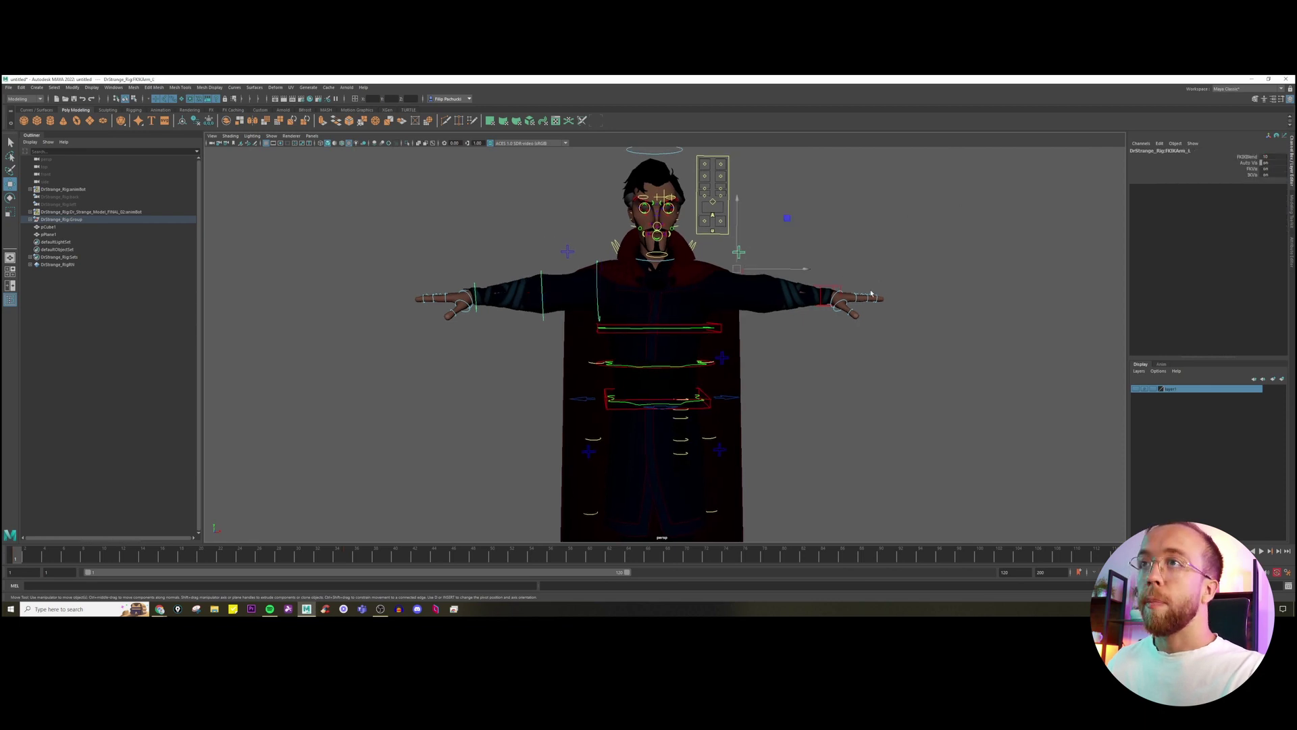
Try posing the character's right arm through its FK controls, and undo each change.
{"action": "mouse_move", "coordinate": [582, 241]}
{"action": "left_mouse_down"}
{"action": "mouse_move", "coordinate": [600, 265]}
{"action": "mouse_move", "coordinate": [550, 254]}
{"action": "mouse_move", "coordinate": [538, 310]}
{"action": "mouse_move", "coordinate": [559, 249]}
{"action": "left_mouse_up"}
{"action": "key", "text": "e"}
{"action": "key", "text": "ctrl+z"}
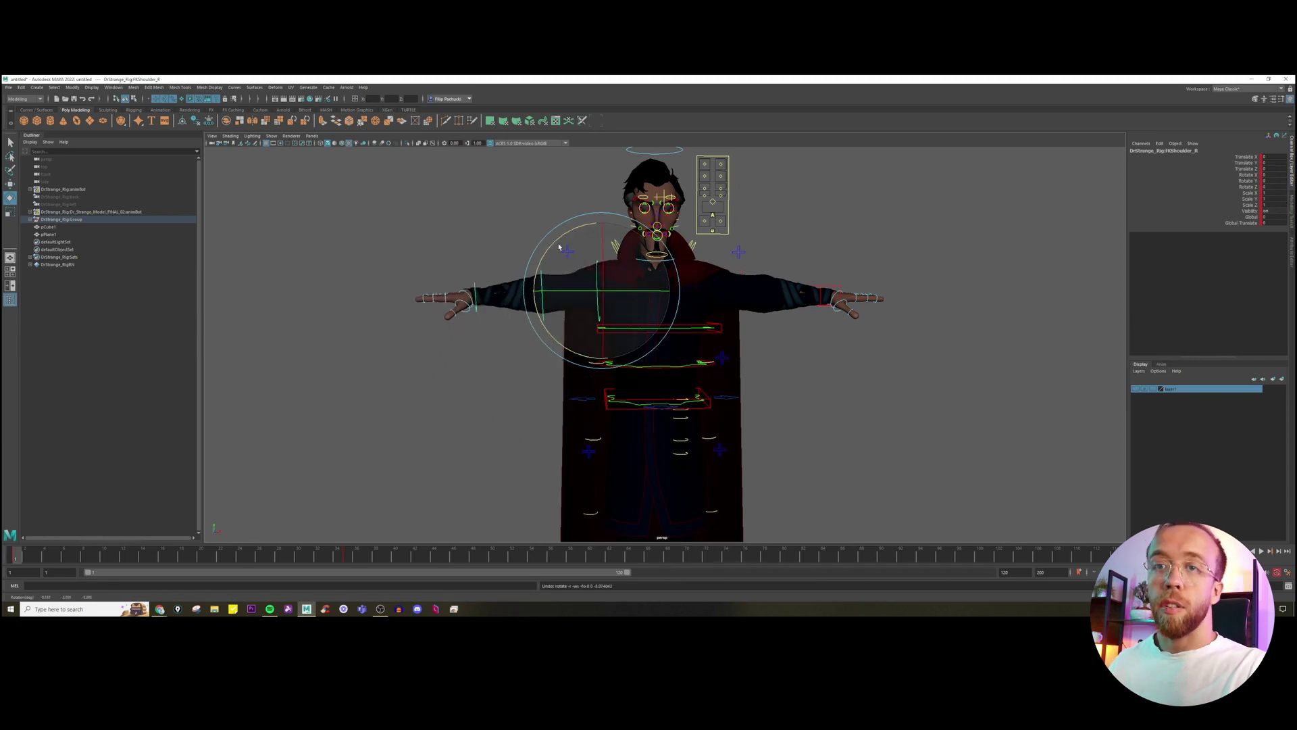
{"action": "left_click", "coordinate": [559, 247]}
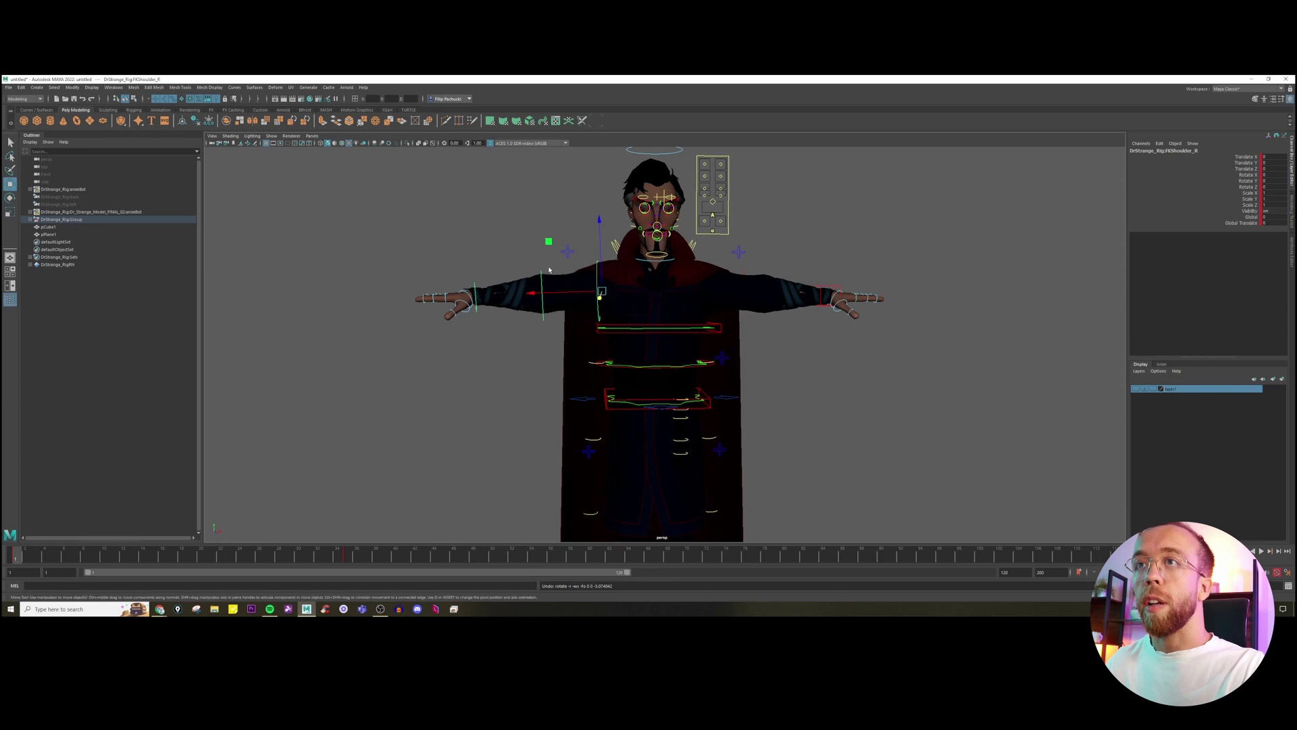
{"action": "left_click", "coordinate": [545, 298]}
{"action": "left_click_drag", "start_coordinate": [559, 294], "coordinate": [647, 366]}
{"action": "key", "text": "ctrl+z"}
{"action": "key", "text": "w"}
{"action": "left_click", "coordinate": [610, 316], "text": "shift"}
{"action": "key", "text": "e"}
{"action": "key", "text": "ctrl+z"}
Try moving the left arm's IK control at the wrist, and undo the move.
{"action": "left_click_drag", "start_coordinate": [864, 338], "coordinate": [825, 308], "text": "alt"}
{"action": "left_click", "coordinate": [820, 296]}
{"action": "left_click", "coordinate": [822, 297]}
{"action": "middle_click_drag", "start_coordinate": [821, 297], "coordinate": [812, 281], "text": "alt"}
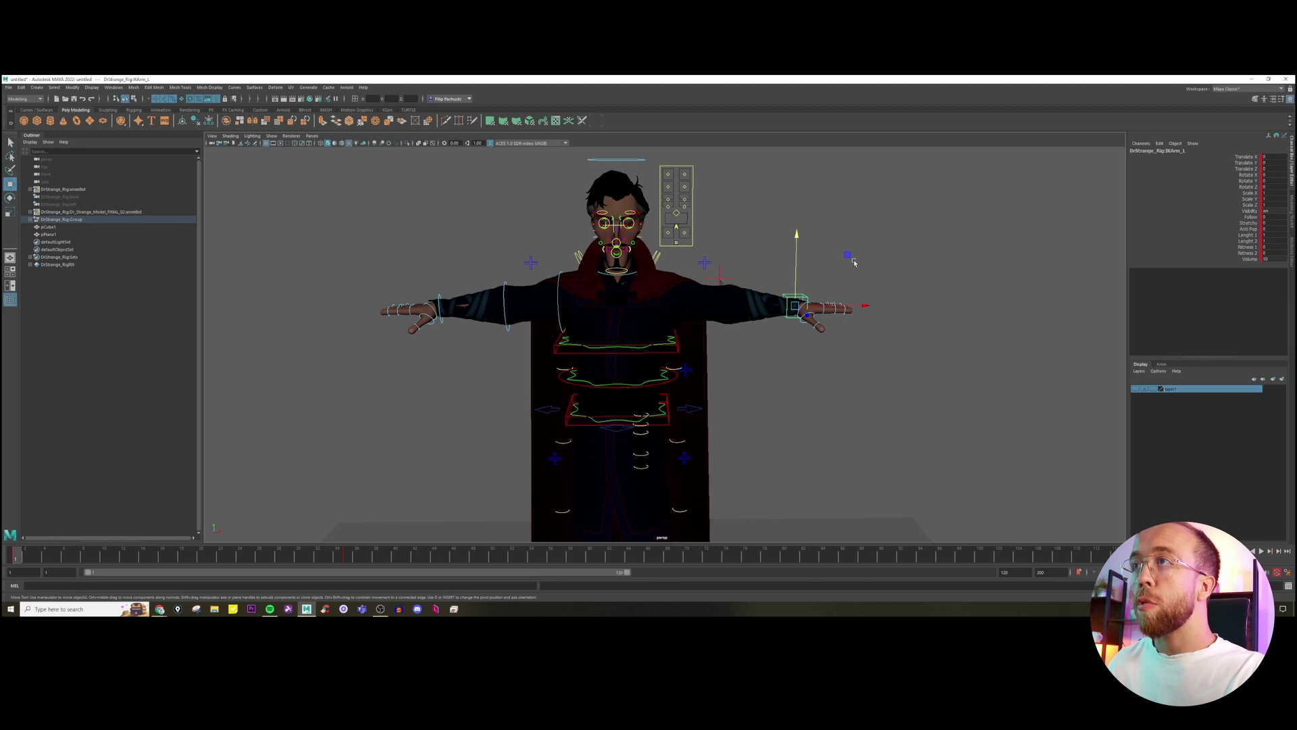
{"action": "mouse_move", "coordinate": [848, 259]}
{"action": "left_mouse_down"}
{"action": "mouse_move", "coordinate": [825, 264]}
{"action": "mouse_move", "coordinate": [835, 268]}
{"action": "left_mouse_up"}
{"action": "key", "text": "ctrl+z"}
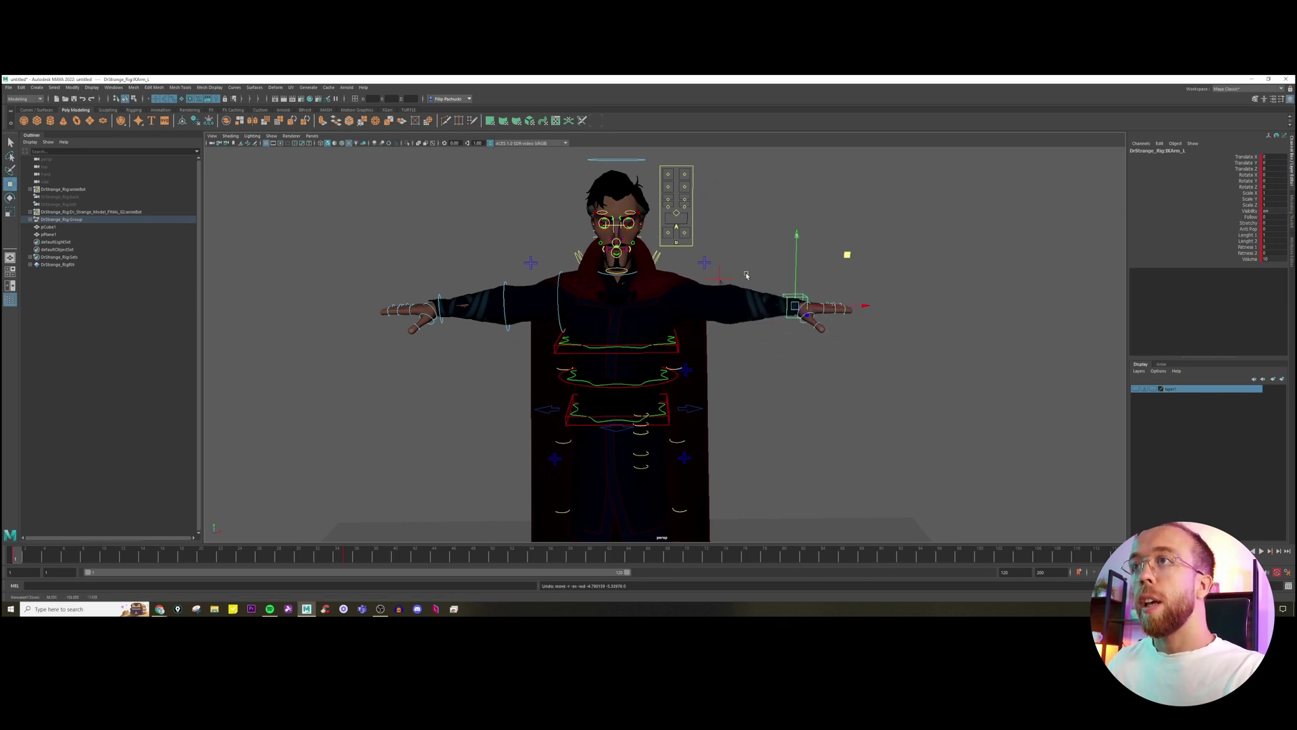
Try moving the left arm's pole vector and IK hand control to bend the elbow, and undo the moves.
{"action": "left_click", "coordinate": [720, 276]}
{"action": "mouse_move", "coordinate": [720, 276]}
{"action": "left_mouse_down", "text": "alt"}
{"action": "mouse_move", "coordinate": [775, 246]}
{"action": "mouse_move", "coordinate": [743, 287]}
{"action": "left_mouse_up", "text": "alt"}
{"action": "key", "text": "ctrl+z"}
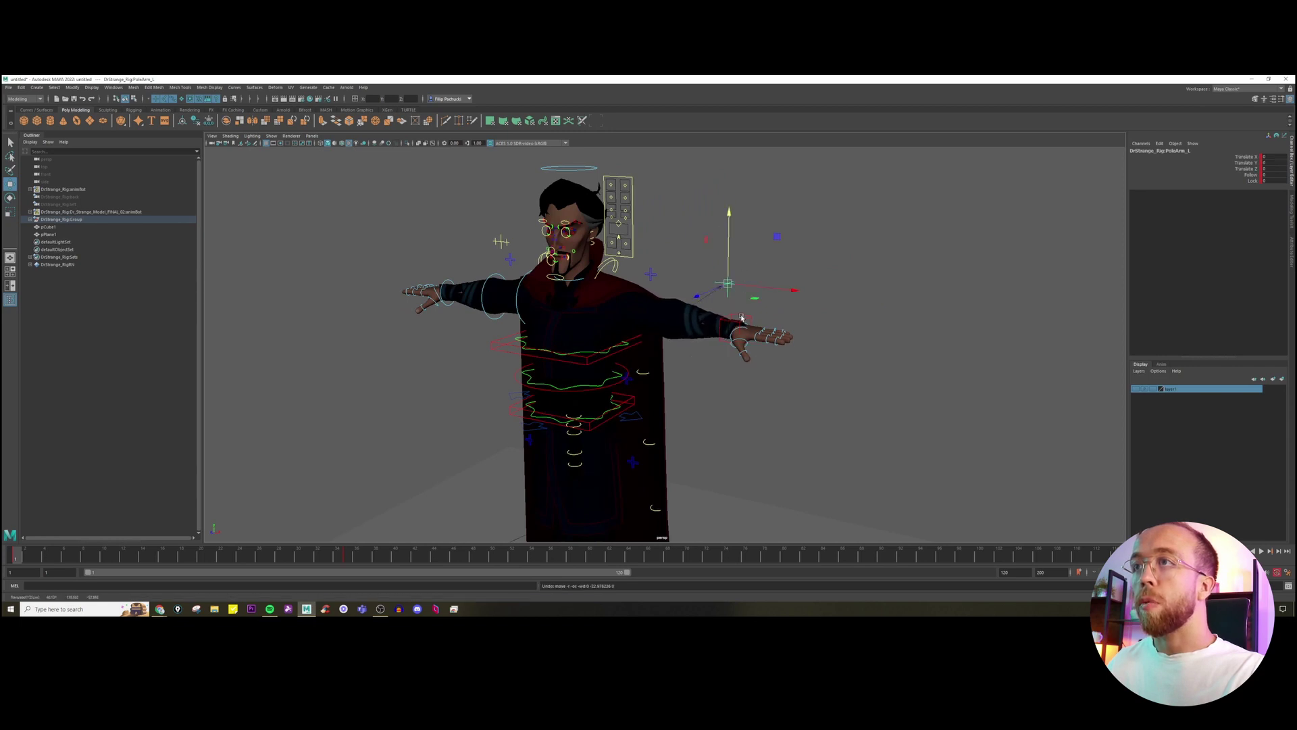
{"action": "left_click", "coordinate": [743, 322]}
{"action": "left_click", "coordinate": [729, 272]}
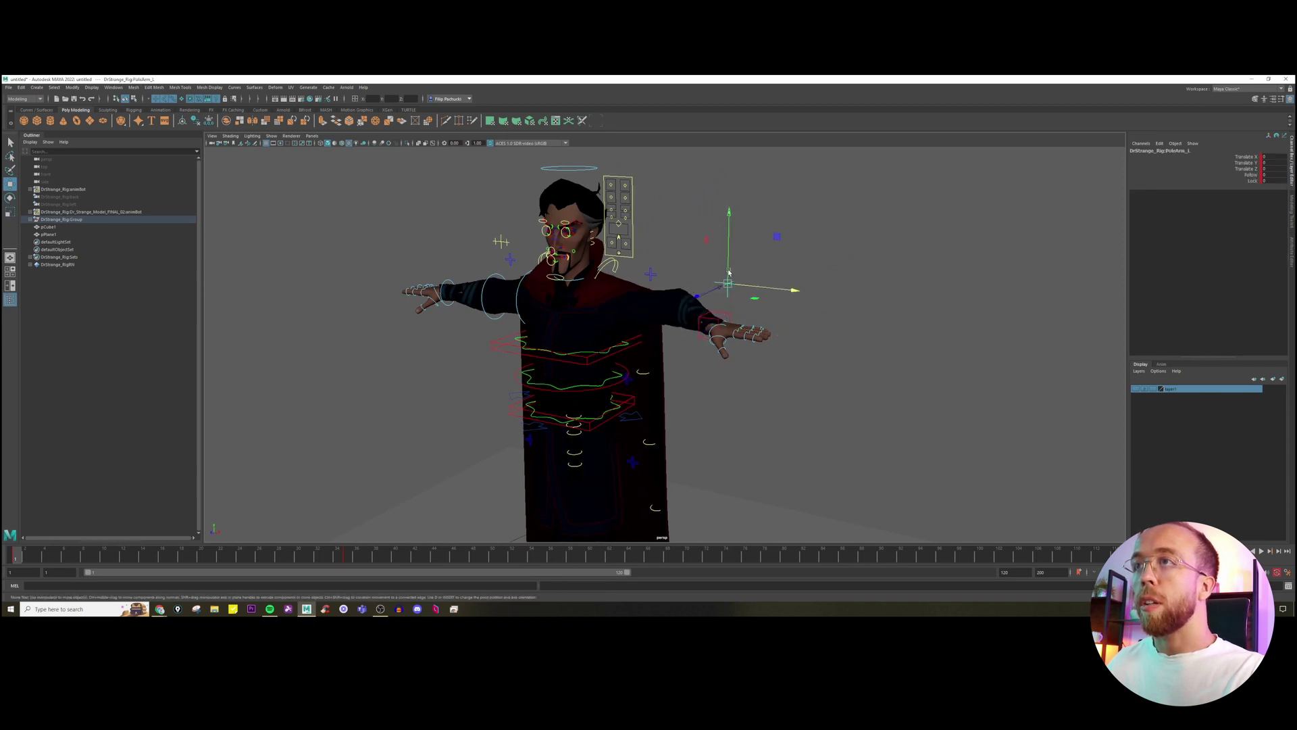
{"action": "left_click_drag", "start_coordinate": [728, 261], "coordinate": [739, 366]}
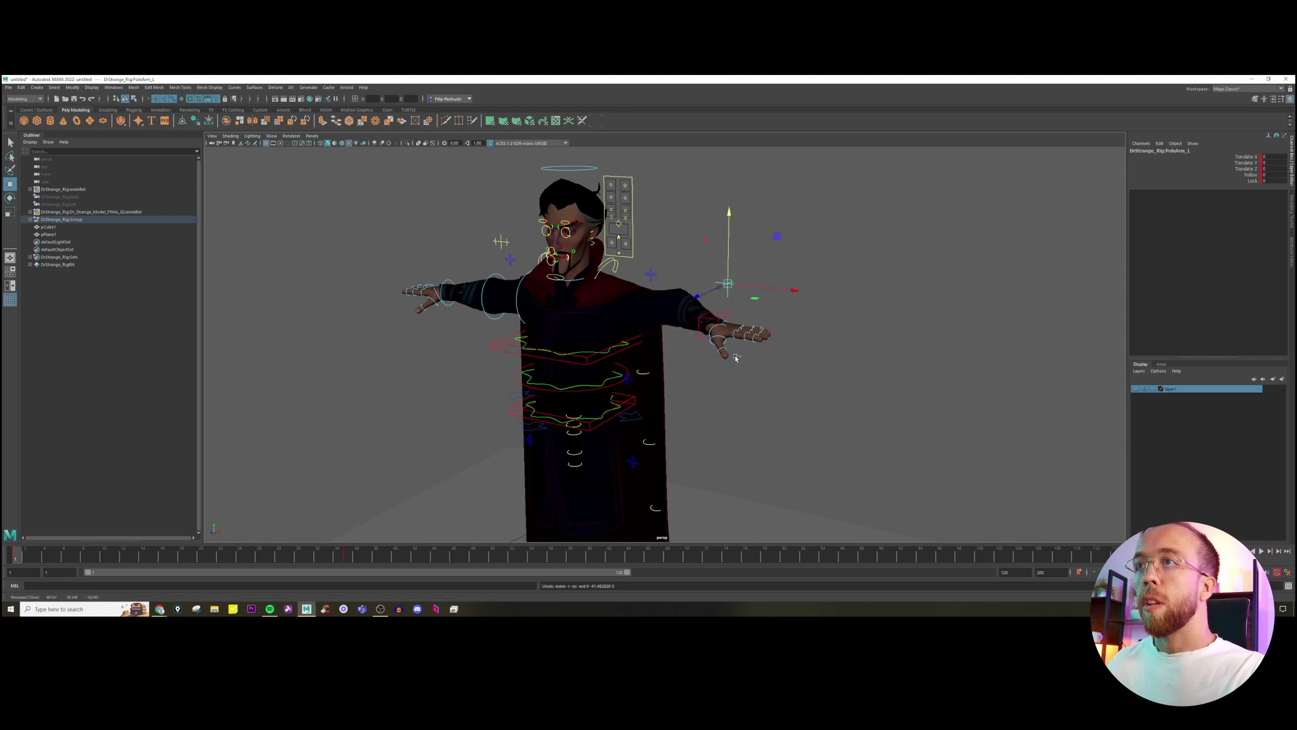
{"action": "key", "text": "ctrl+z"}
{"action": "key", "text": "ctrl+z"}
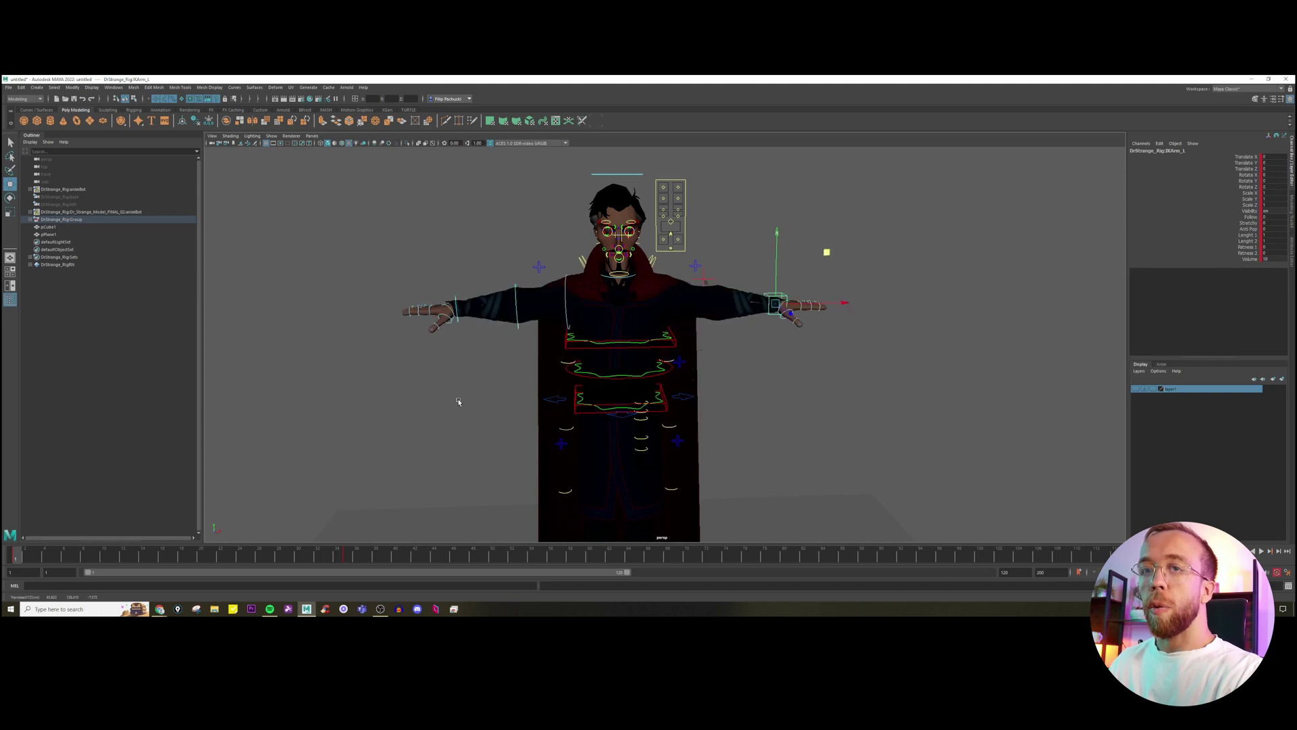
Jump between the two keyframes to compare the T-pose with the arms-lowered pose.
{"action": "key", "text": "period"}
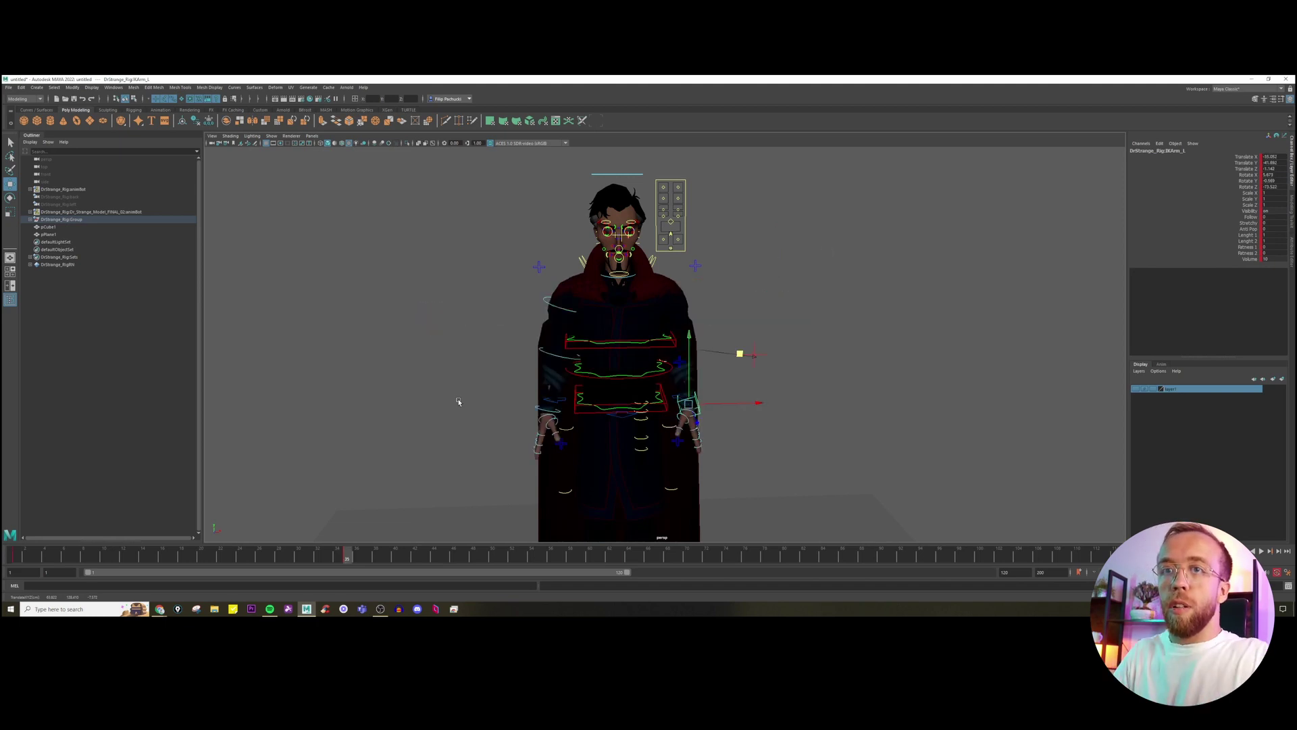
{"action": "key", "text": "comma"}
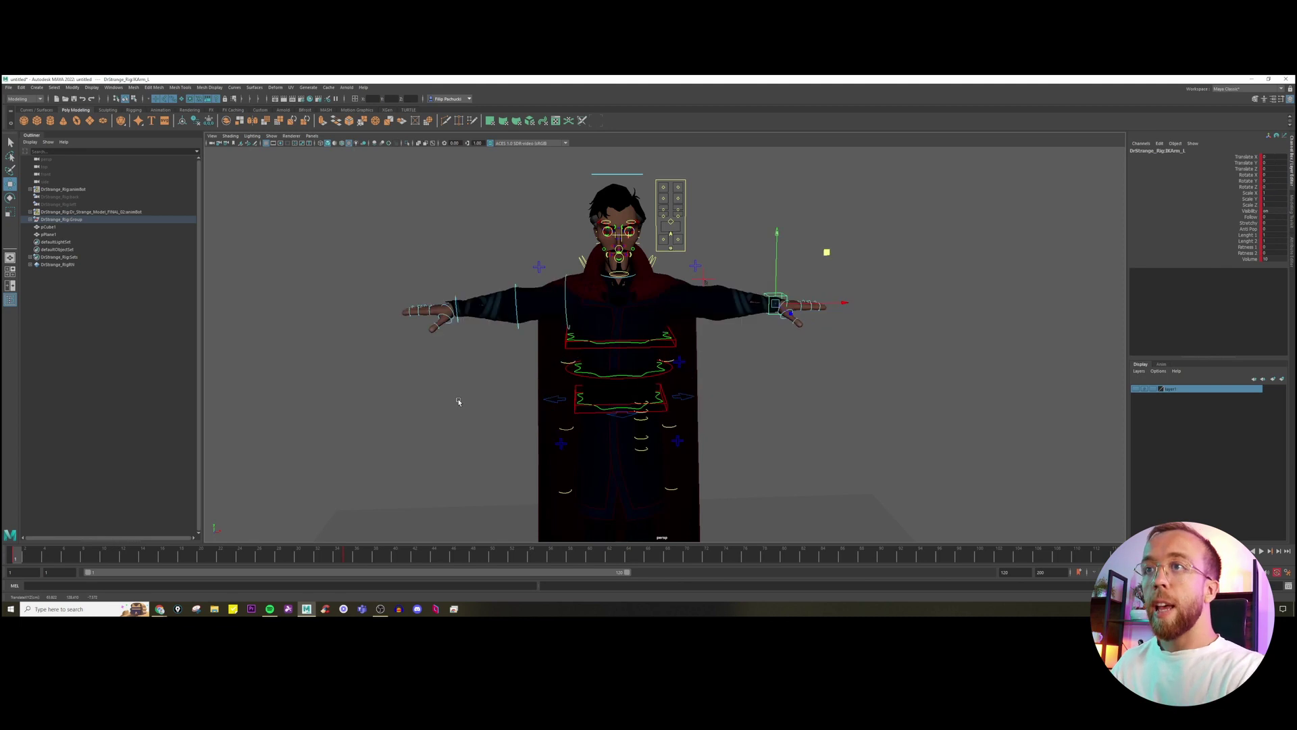
{"action": "key", "text": "period"}
{"action": "key", "text": "comma"}
{"action": "key", "text": "period"}
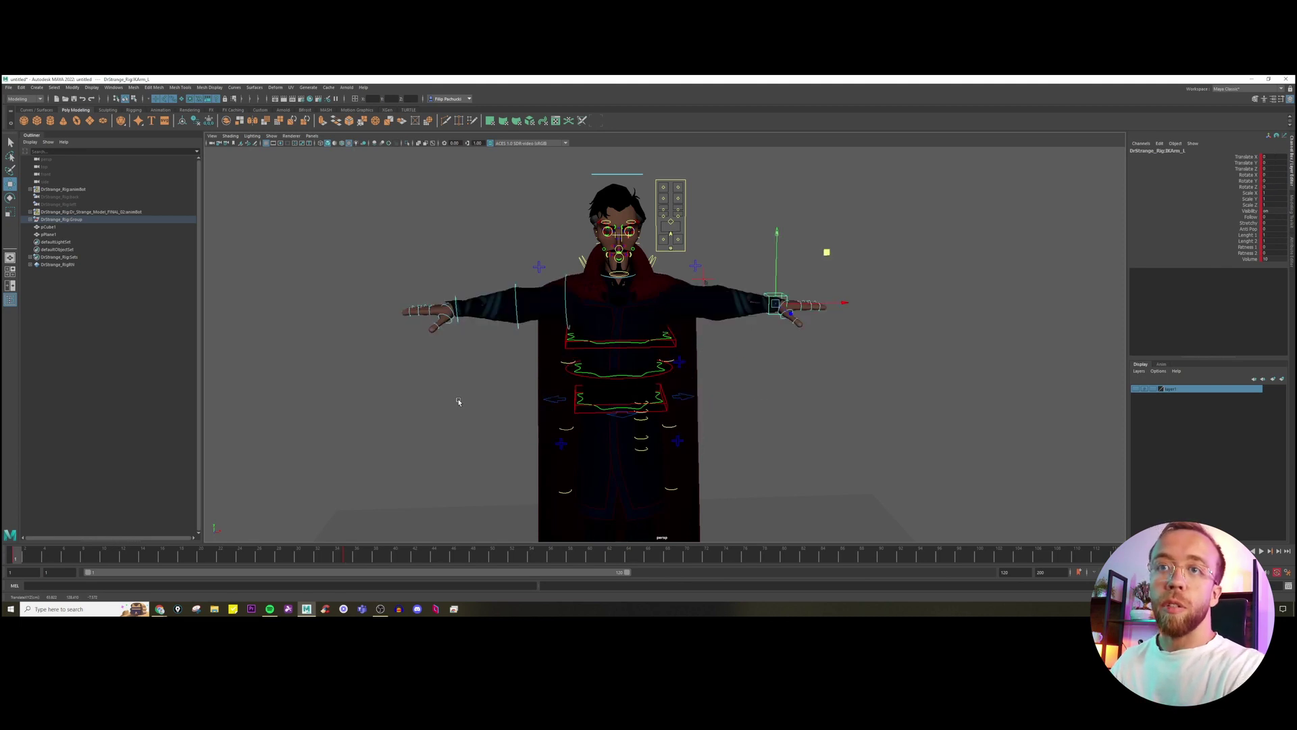
{"action": "key", "text": "."}
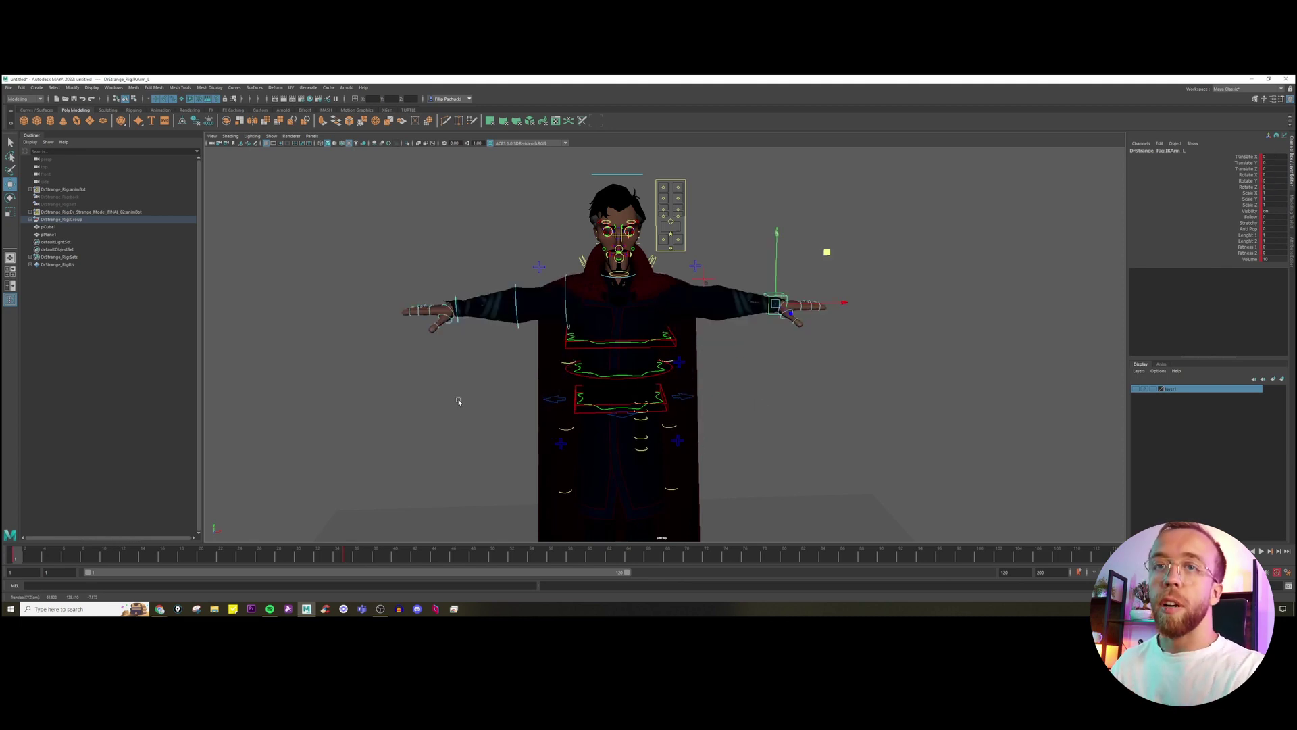
{"action": "key", "text": "."}
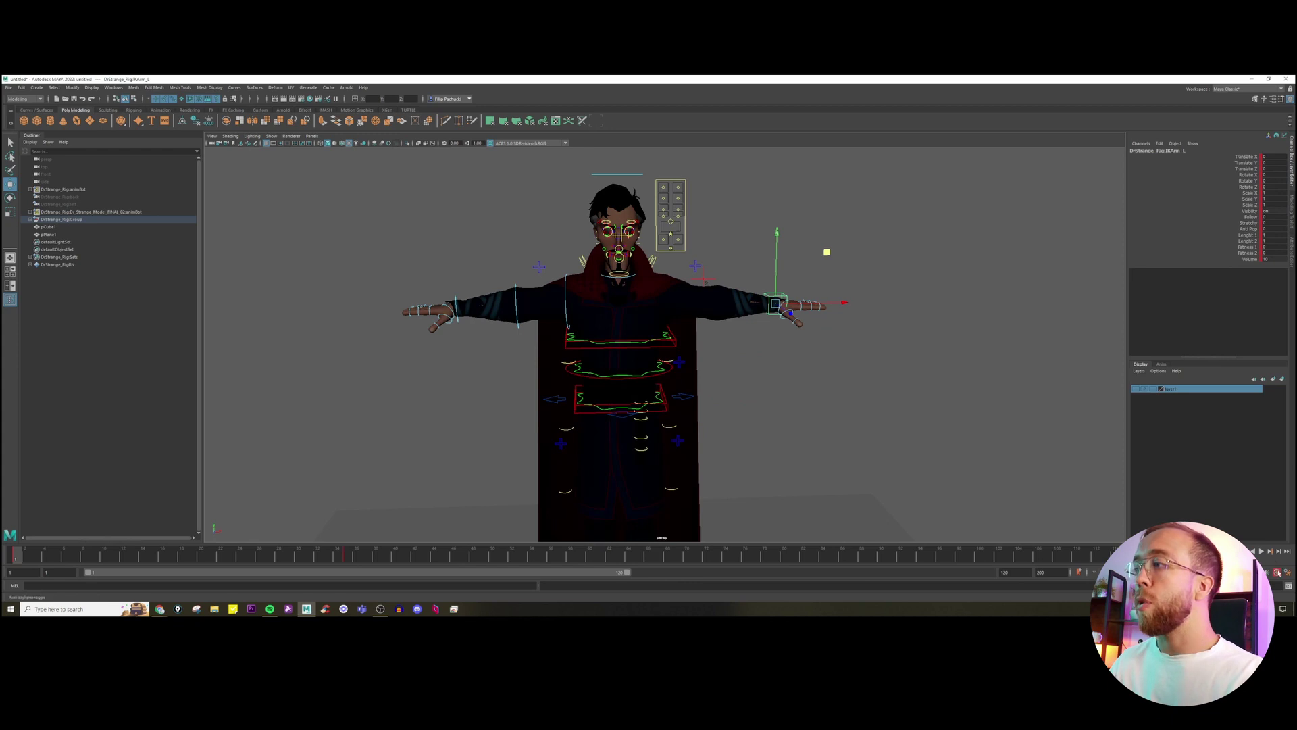
Play the arm-lowering animation through and stop the playback.
{"action": "left_click", "coordinate": [1262, 551]}
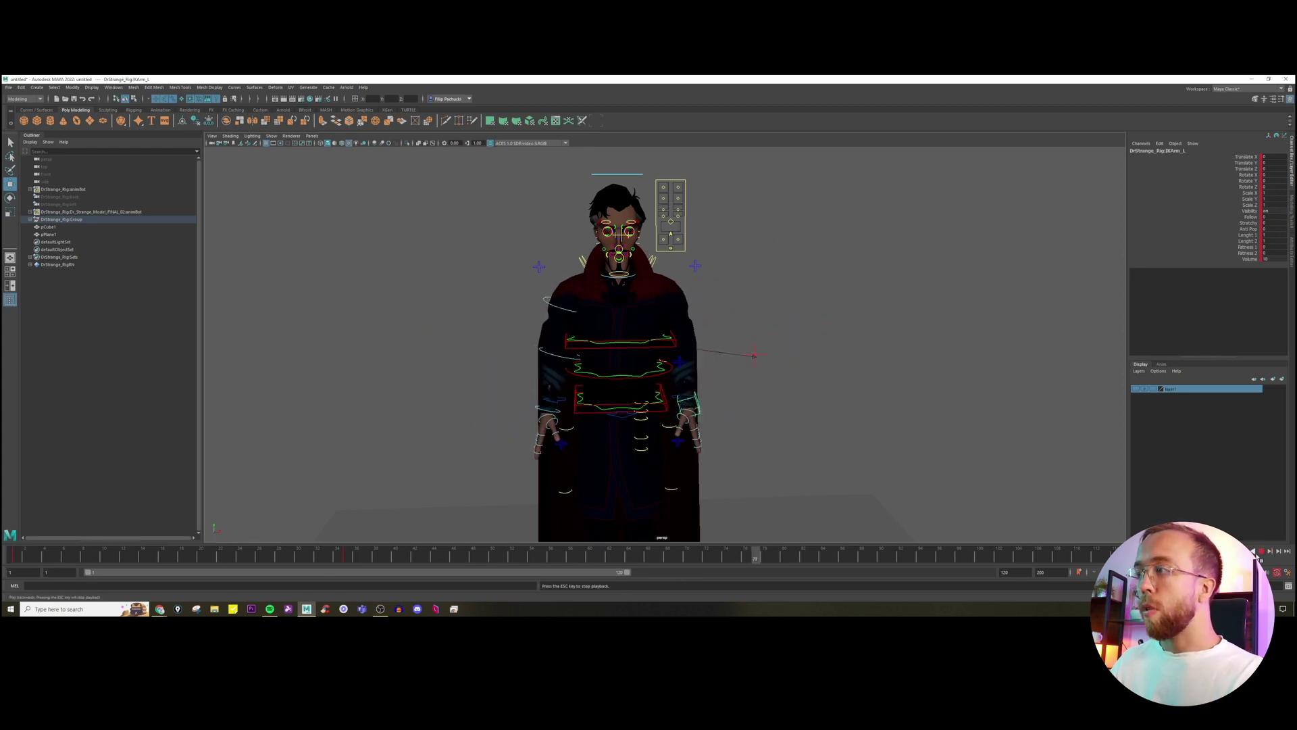
{"action": "left_click", "coordinate": [1261, 552]}
{"action": "left_click", "coordinate": [1261, 551]}
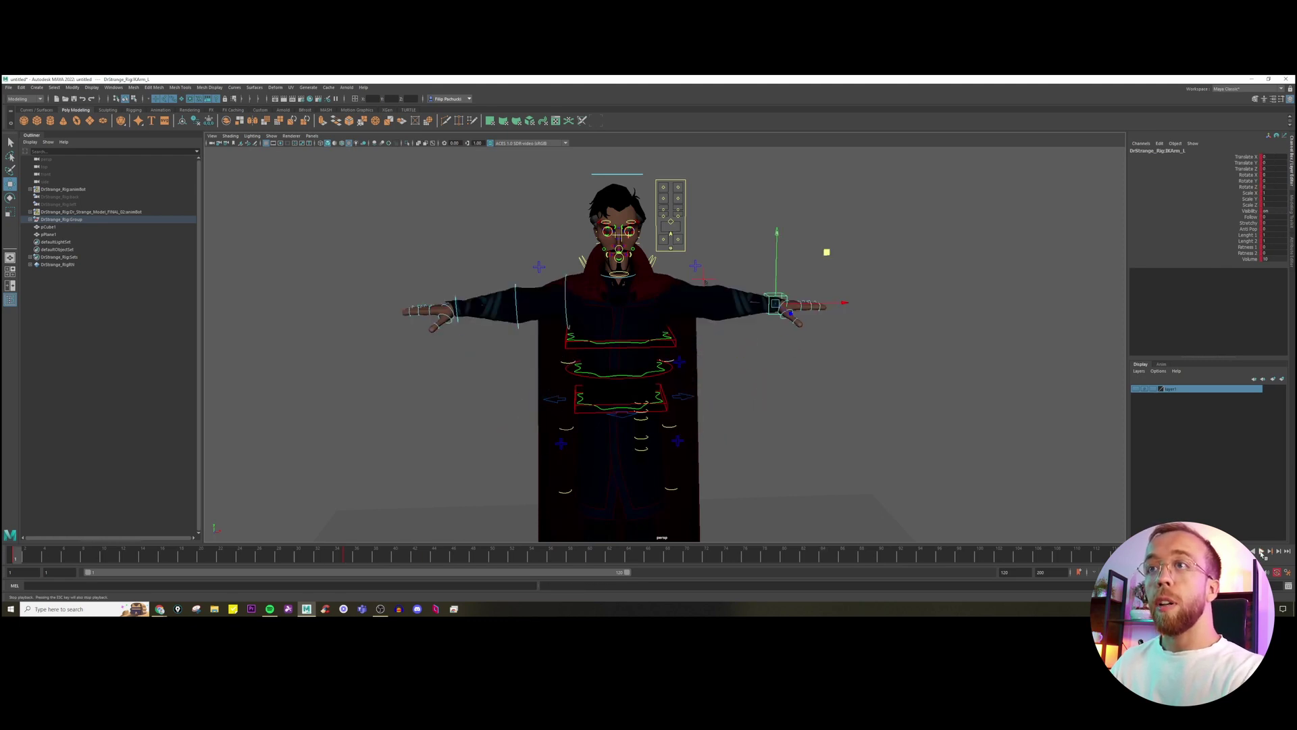
Create editable motion trails for the right wrist's FK control and the left arm's IK control.
{"action": "left_click", "coordinate": [456, 300]}
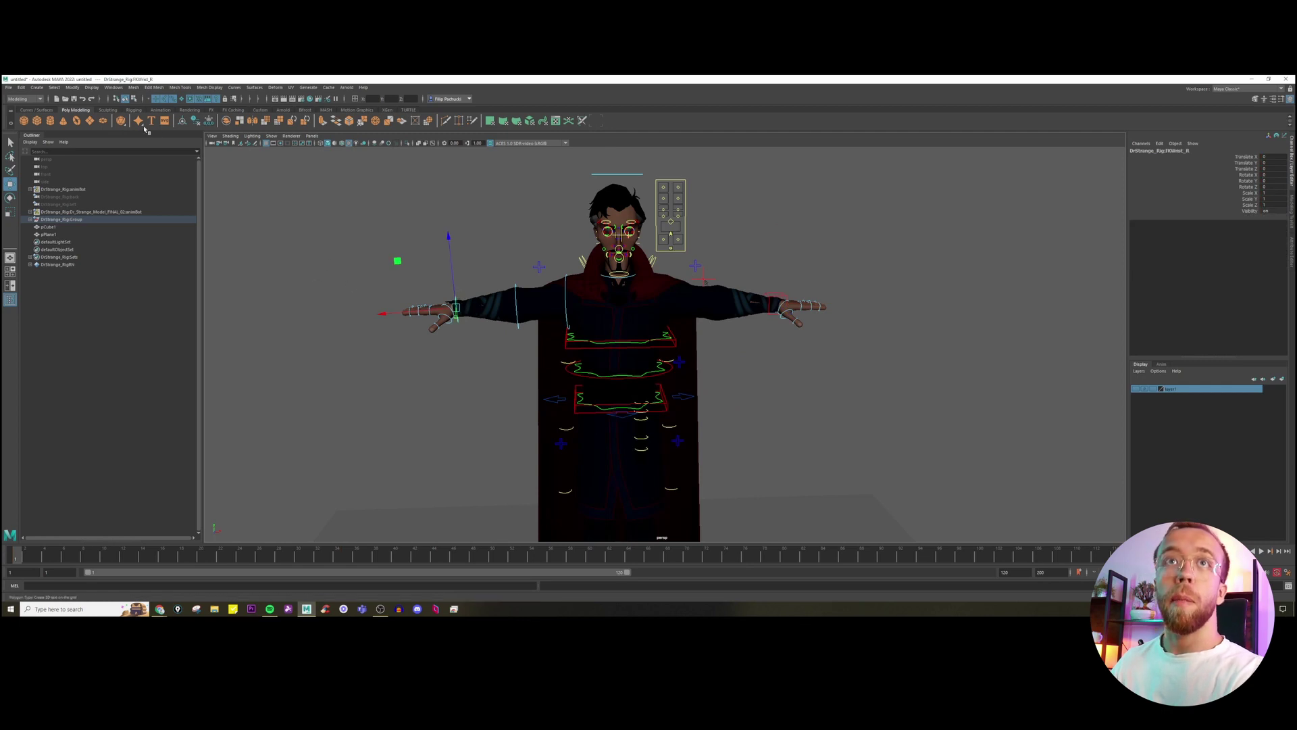
{"action": "left_click", "coordinate": [160, 109]}
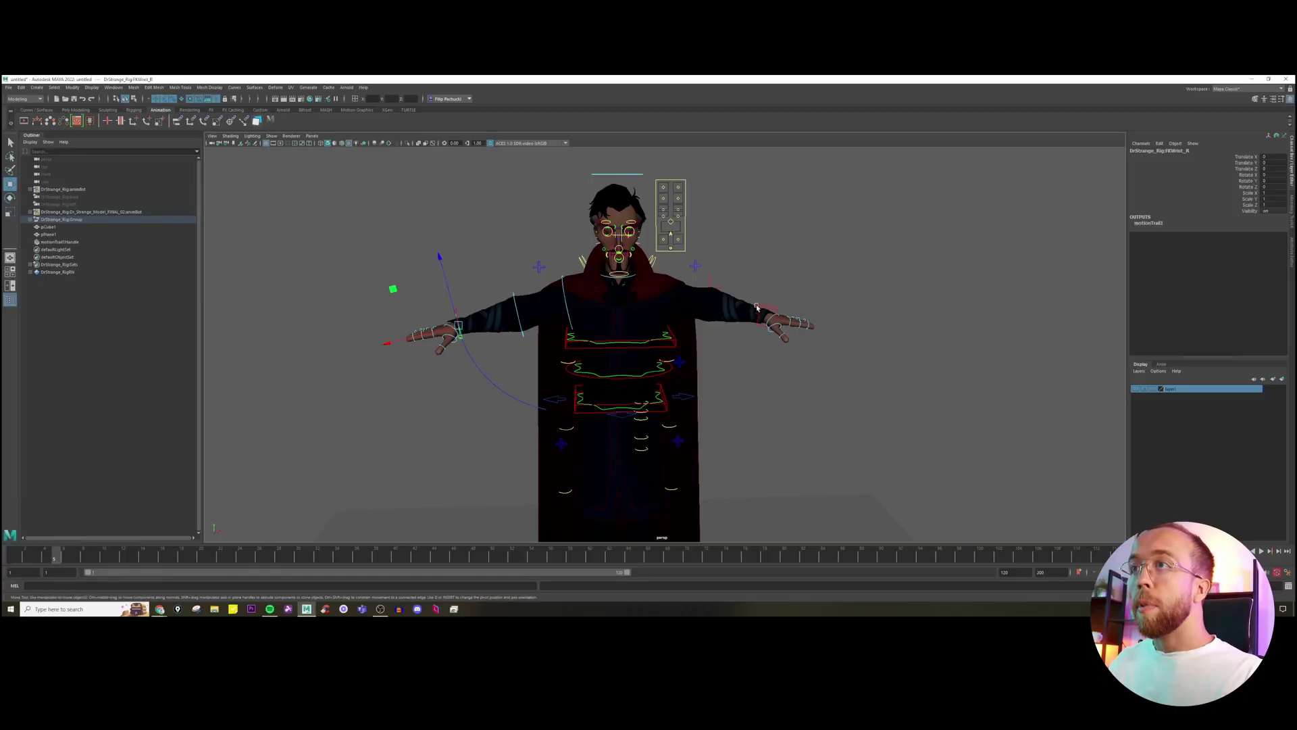
{"action": "left_click", "coordinate": [758, 309]}
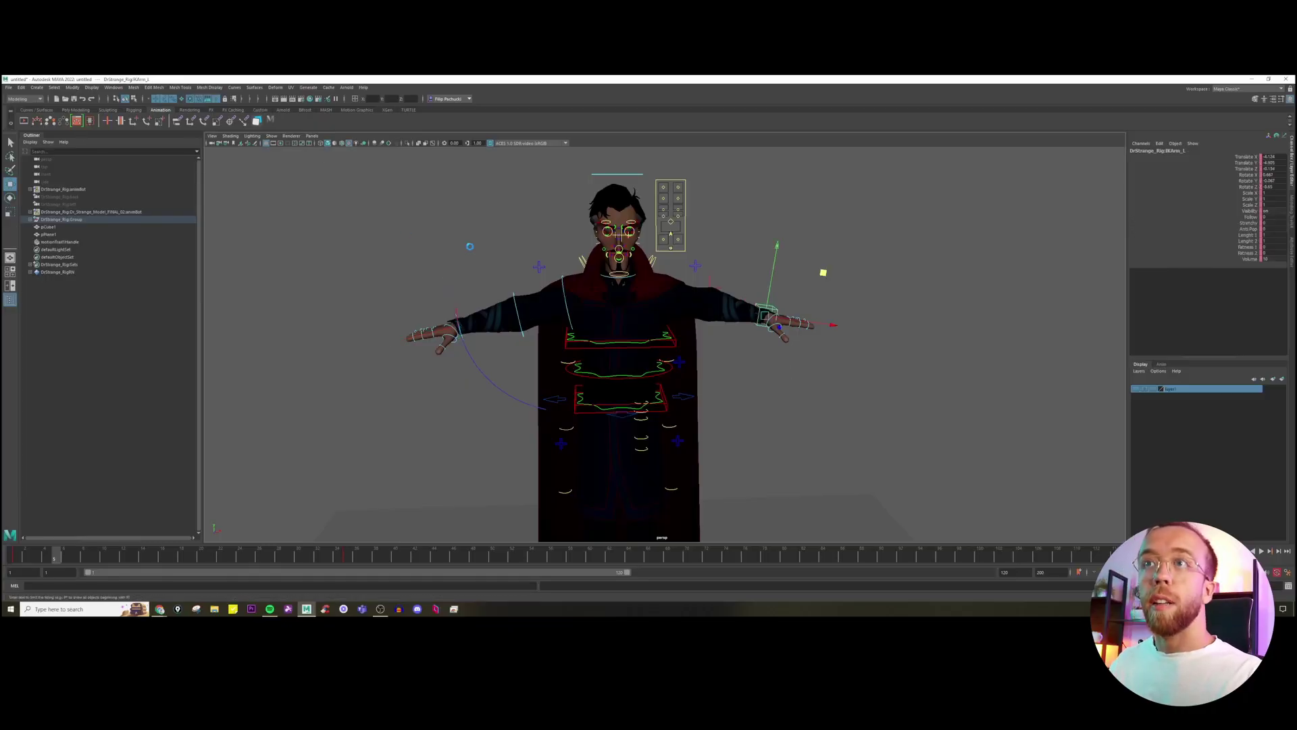
{"action": "left_click_drag", "start_coordinate": [337, 560], "coordinate": [347, 560]}
{"action": "key", "text": "alt+shift+v"}
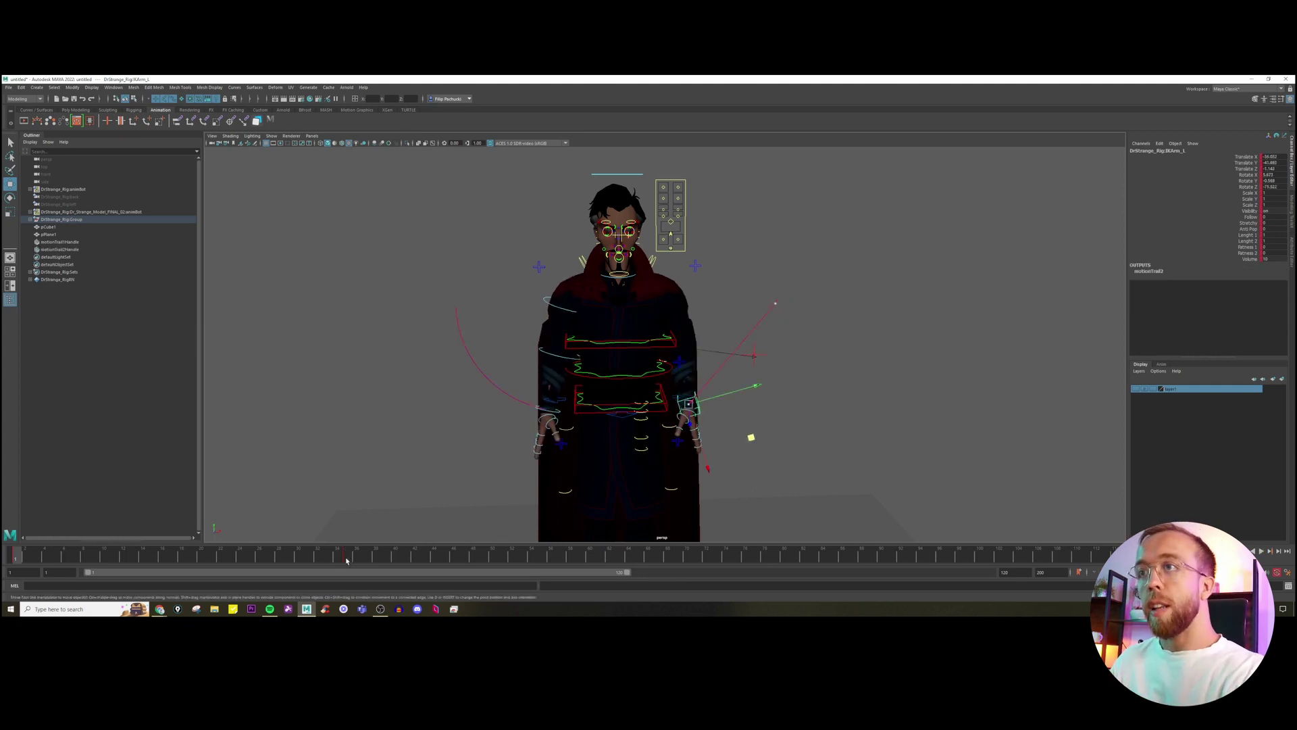
Play and scrub the arm-lowering animation to compare the FK wrist's motion trail with the IK arm's trail.
{"action": "left_click", "coordinate": [1261, 551]}
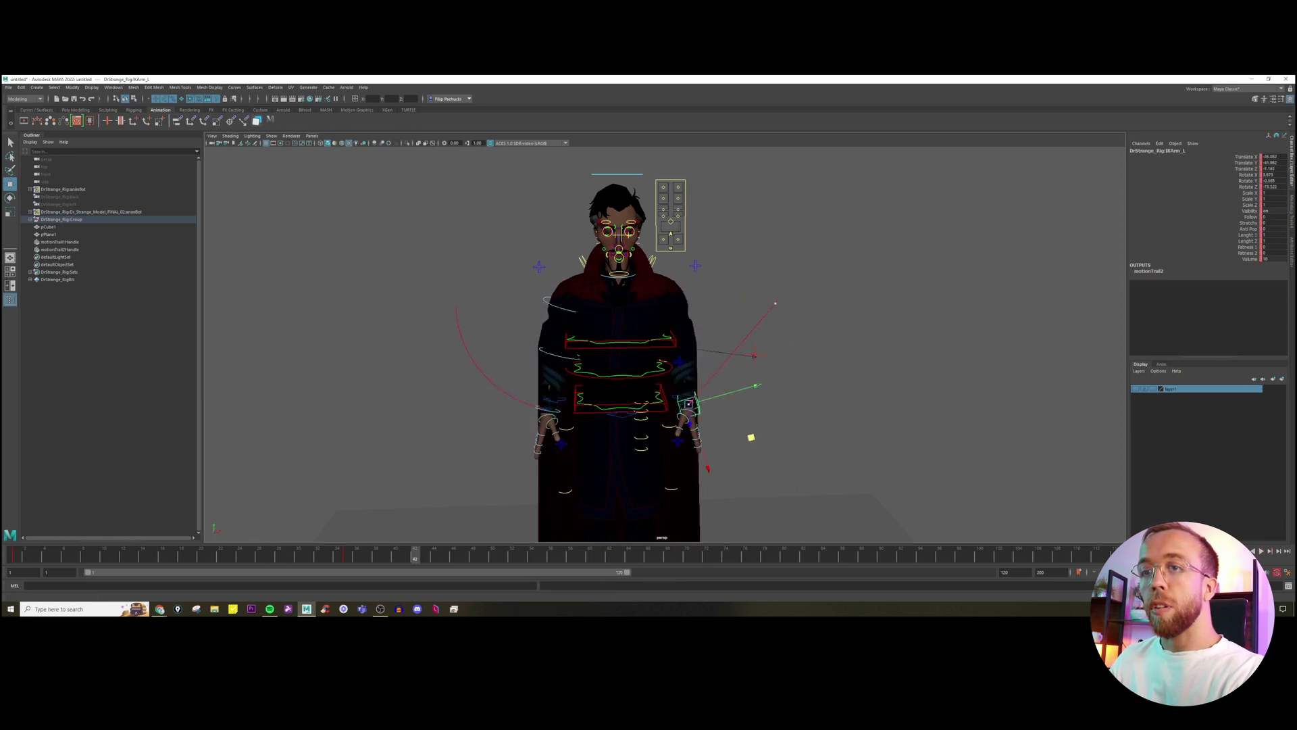
{"action": "left_click_drag", "start_coordinate": [365, 560], "coordinate": [15, 549]}
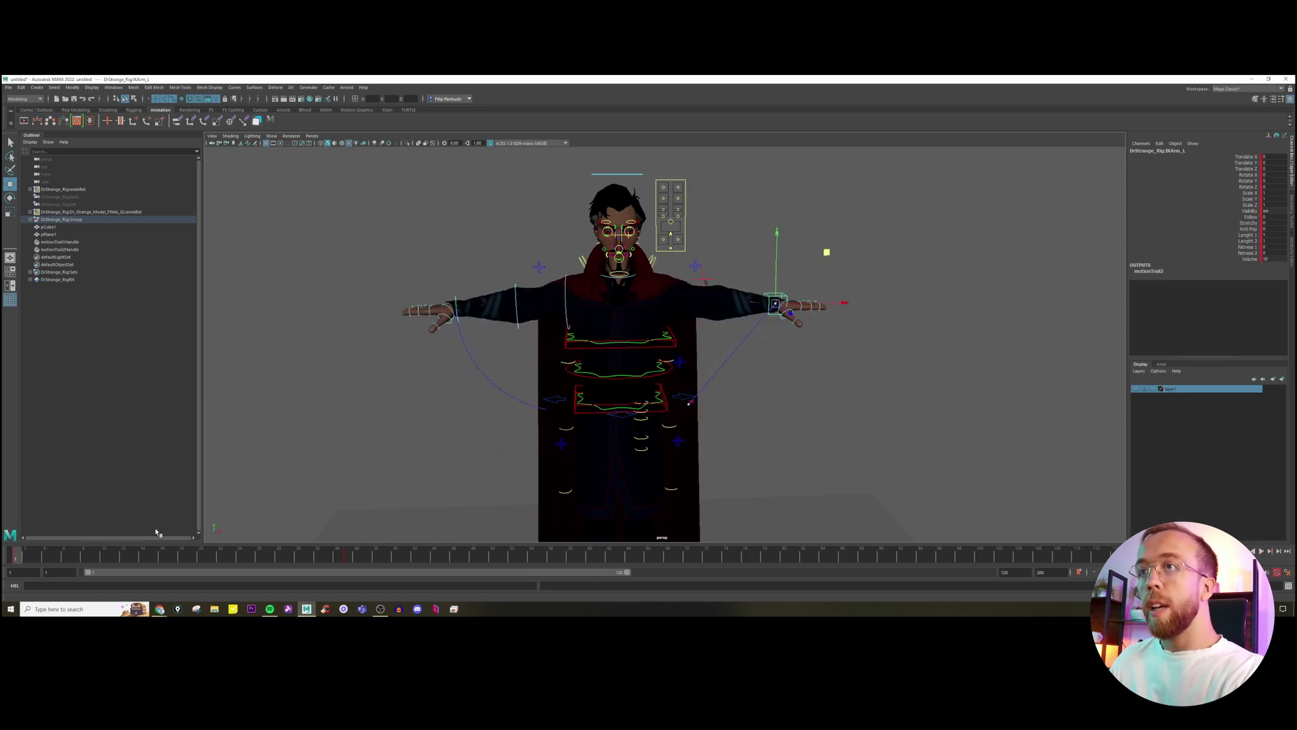
{"action": "left_click", "coordinate": [1262, 551]}
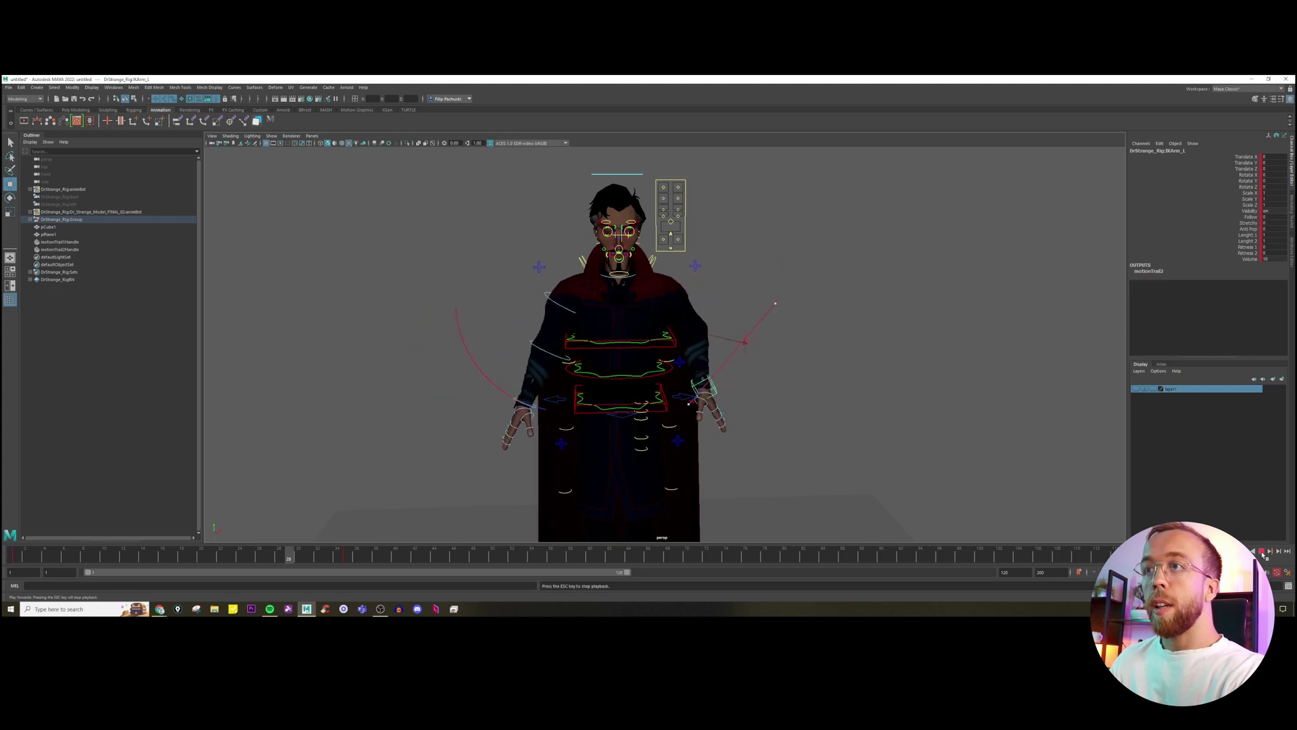
{"action": "left_click", "coordinate": [1262, 552]}
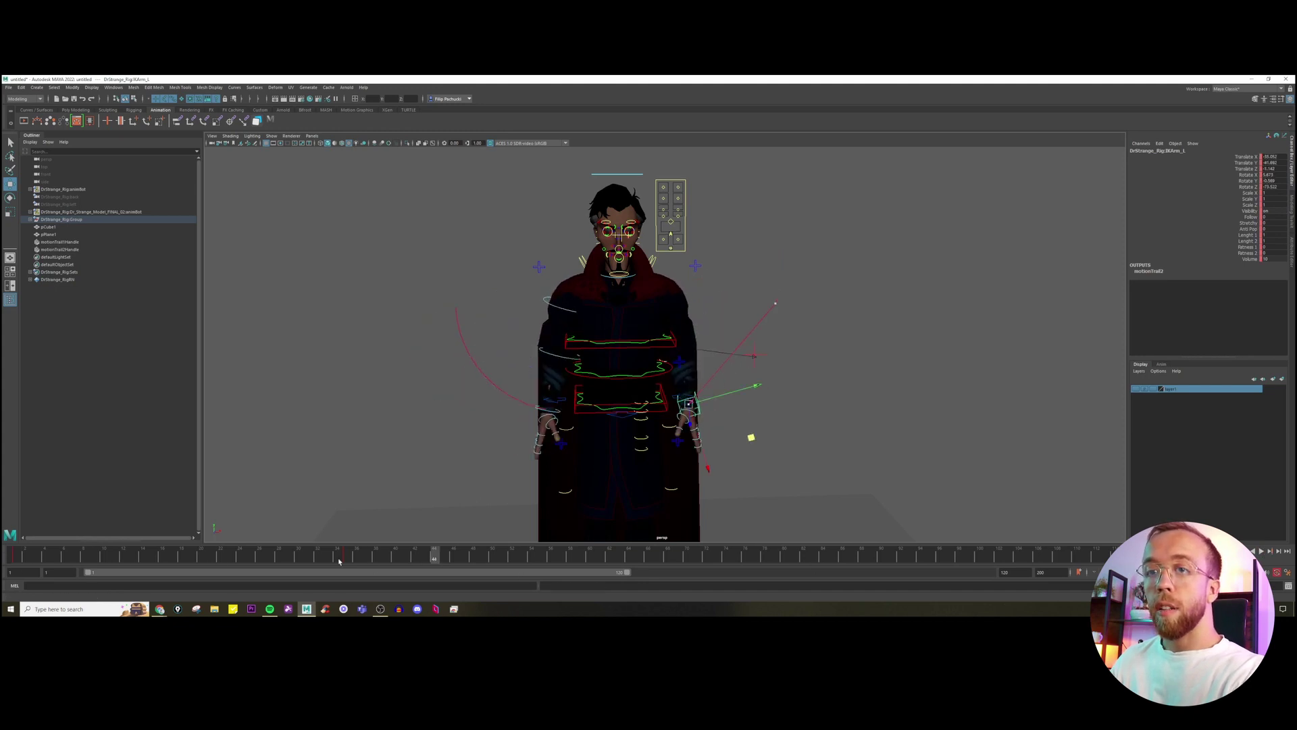
{"action": "left_click_drag", "start_coordinate": [339, 561], "coordinate": [56, 554]}
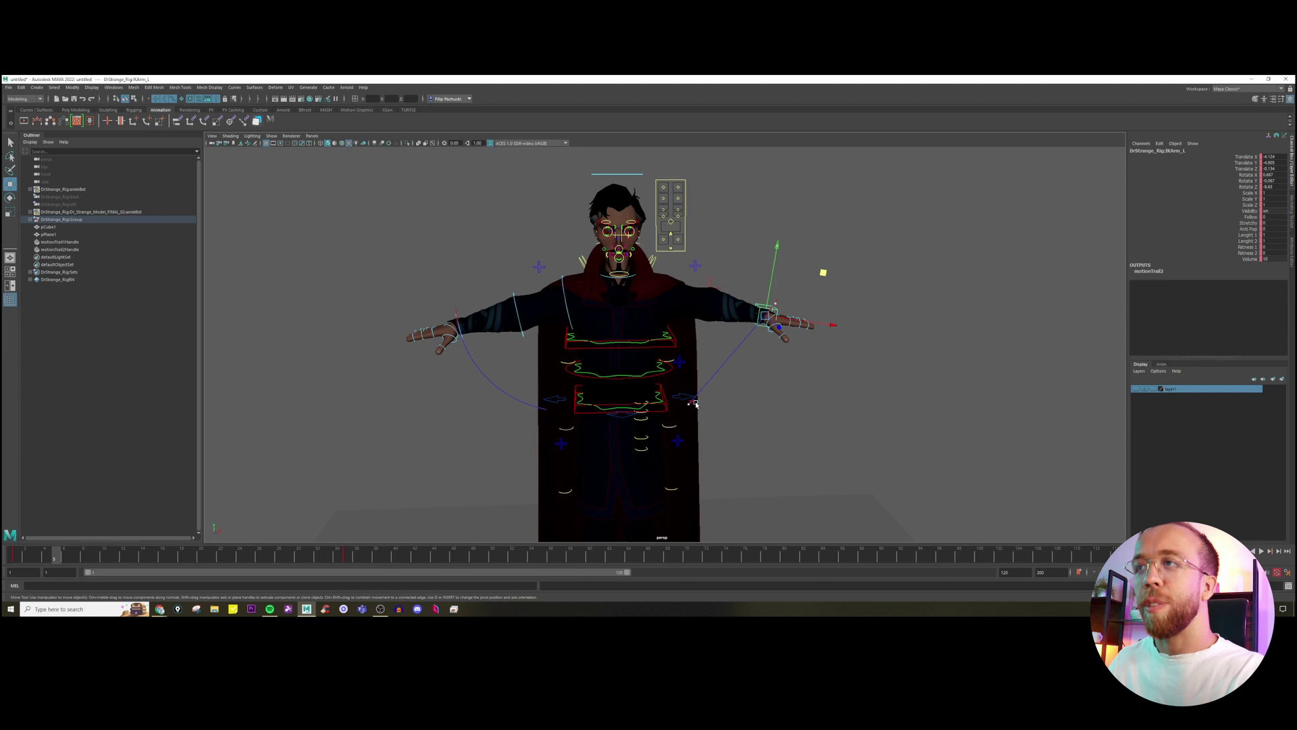
Delete both motion trails, the right wrist's and the left arm's.
{"action": "scroll", "coordinate": [645, 382], "scroll_direction": "down", "scroll_amount": 4}
{"action": "left_click_drag", "start_coordinate": [722, 407], "coordinate": [627, 498], "text": "alt"}
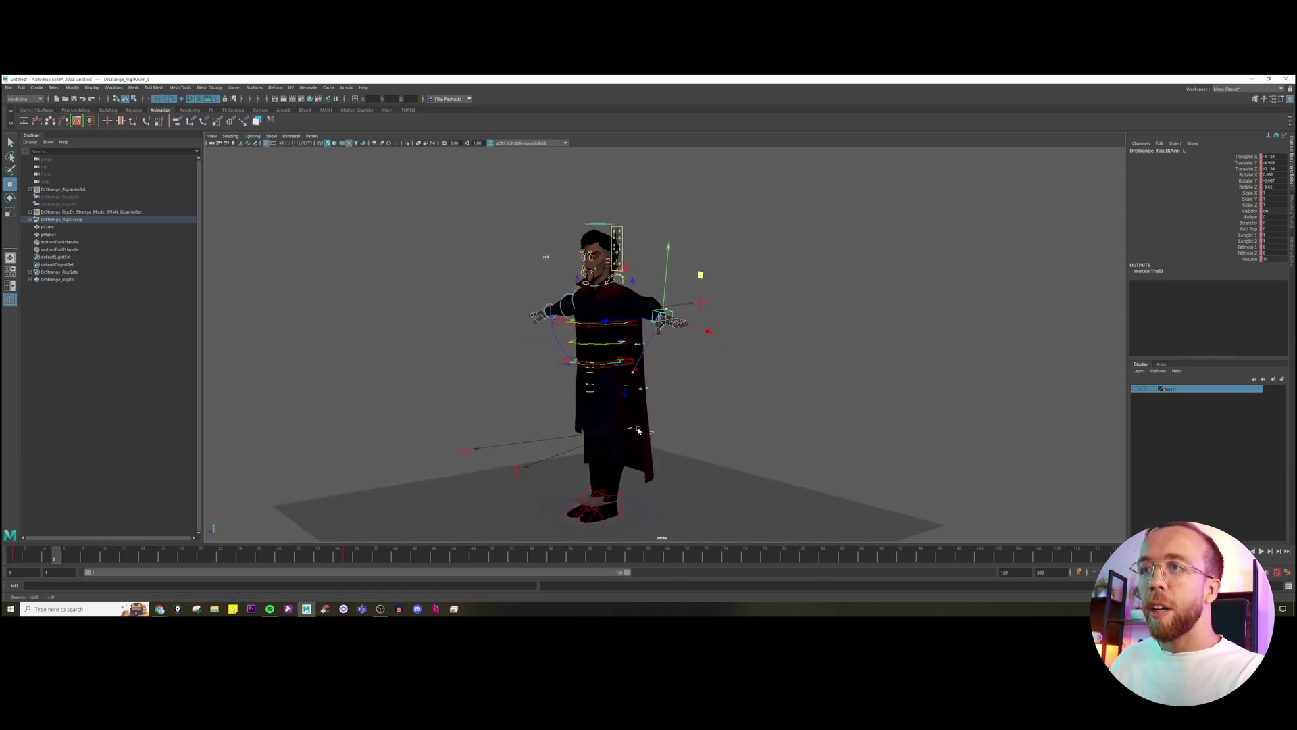
{"action": "middle_click_drag", "start_coordinate": [626, 498], "coordinate": [634, 476], "text": "alt"}
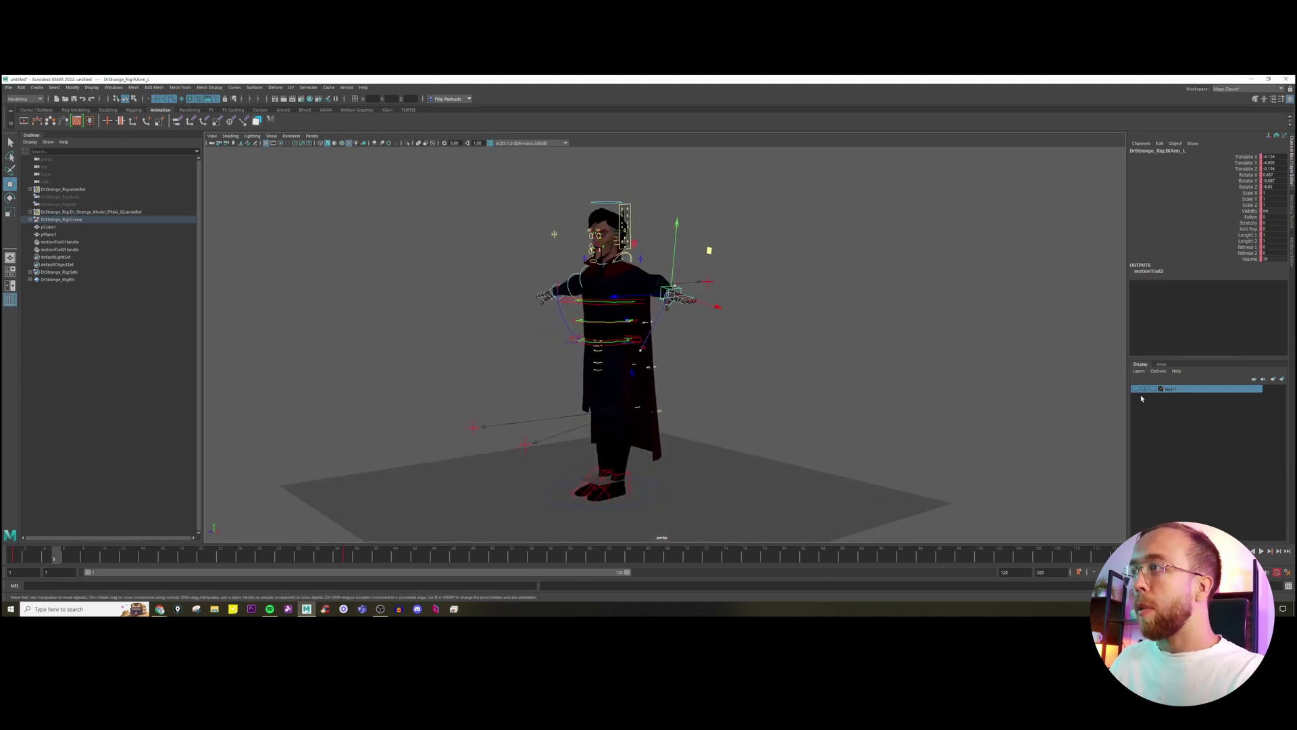
{"action": "scroll", "coordinate": [635, 358], "scroll_direction": "up", "scroll_amount": 2}
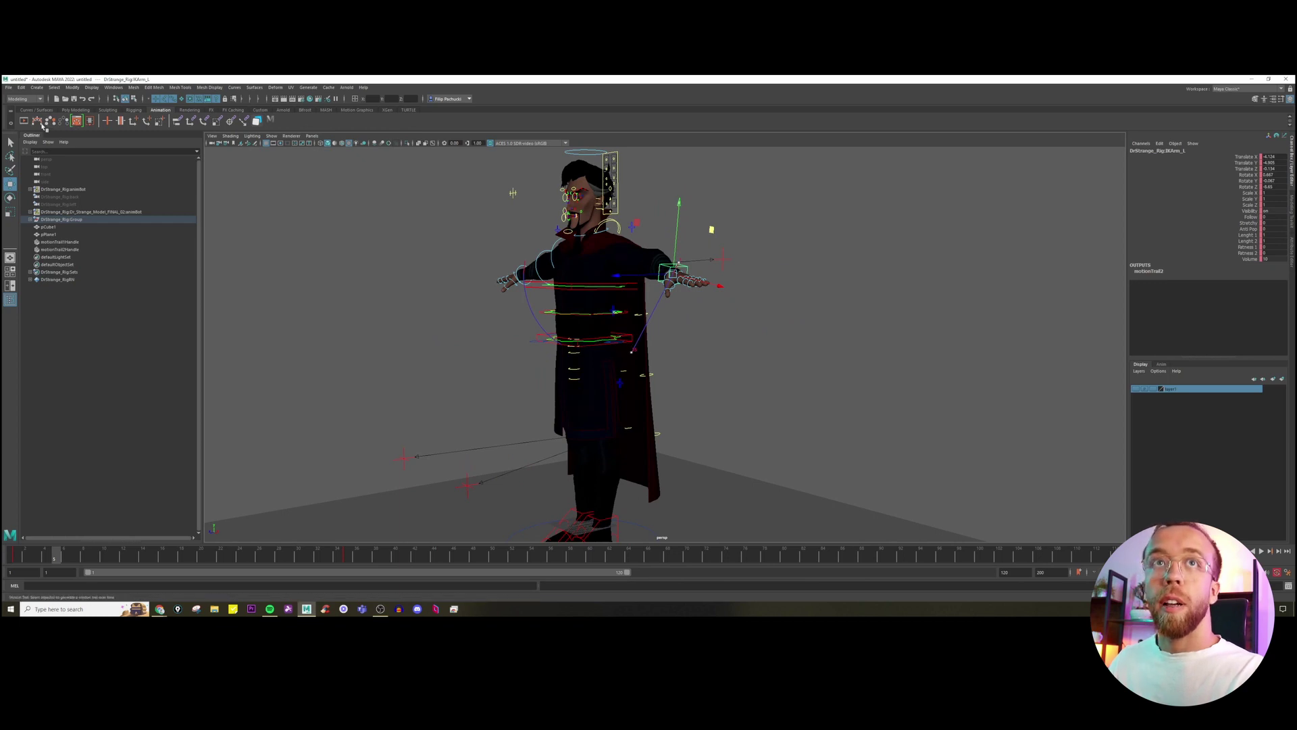
{"action": "left_click_drag", "start_coordinate": [658, 324], "coordinate": [671, 321], "text": "alt"}
{"action": "left_click", "coordinate": [669, 314]}
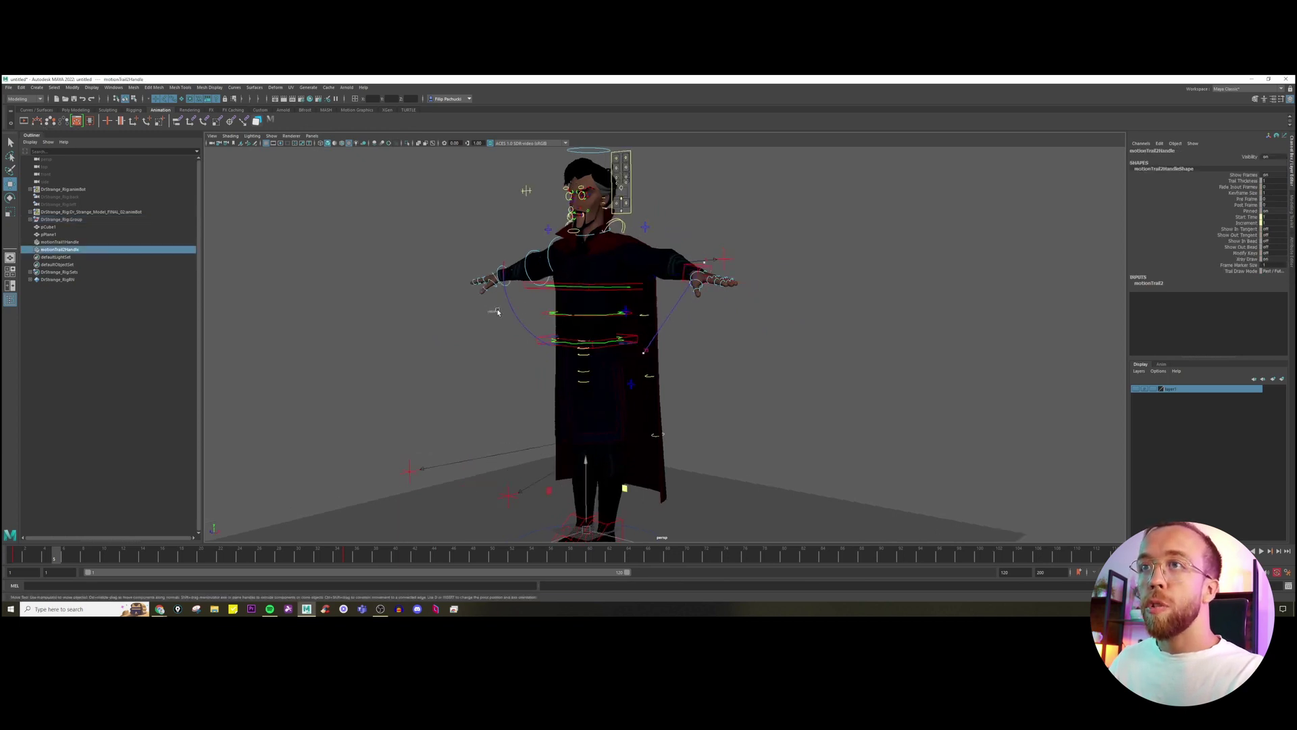
{"action": "left_click", "coordinate": [521, 308], "text": "shift"}
{"action": "key", "text": "Delete"}
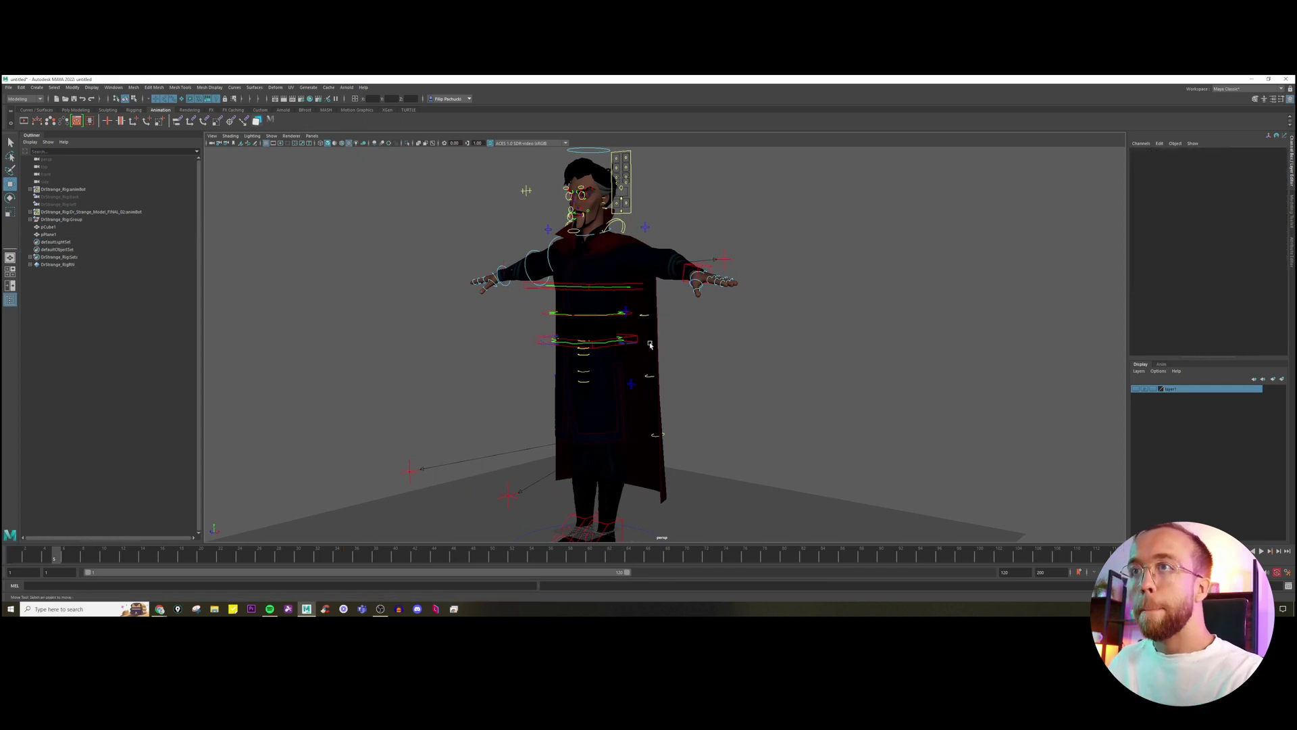
Try lowering the spine control at the character's waist slightly, and undo the move.
{"action": "left_click", "coordinate": [631, 335]}
{"action": "left_click_drag", "start_coordinate": [630, 335], "coordinate": [604, 365], "text": "alt"}
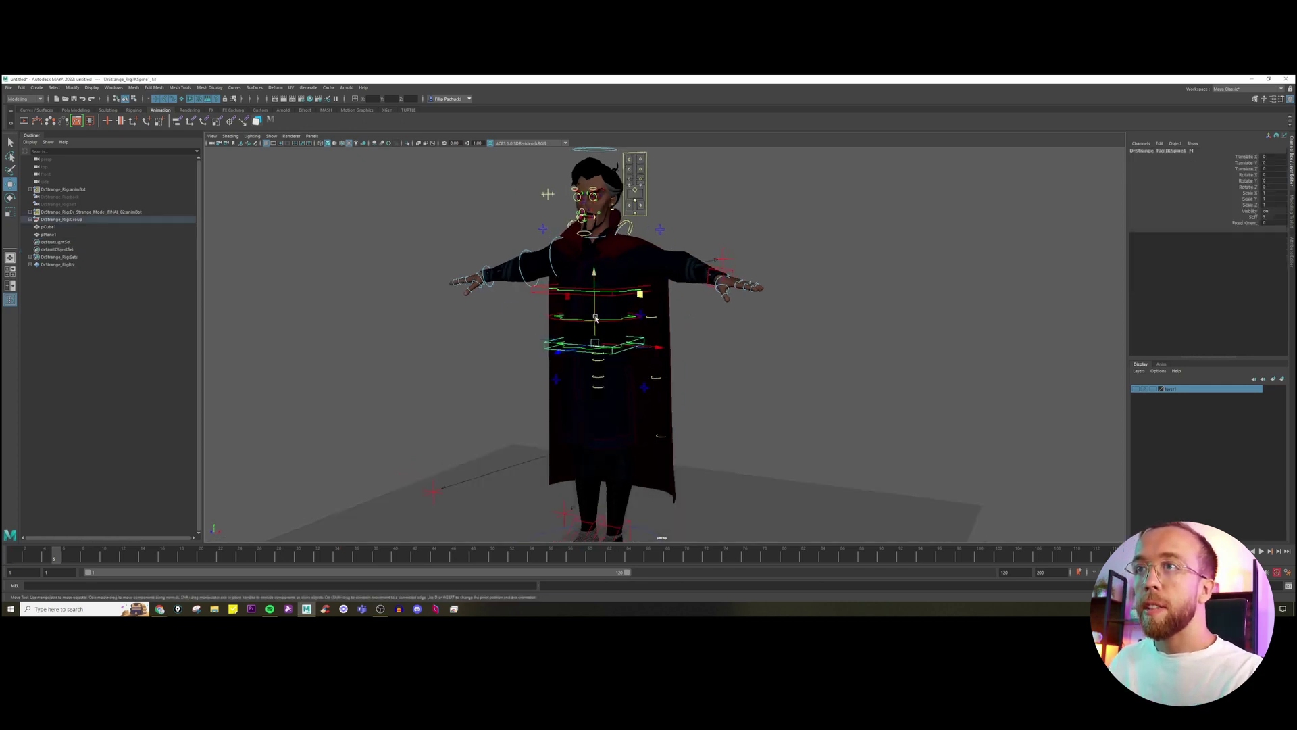
{"action": "middle_click_drag", "start_coordinate": [619, 392], "coordinate": [621, 367], "text": "alt"}
{"action": "left_click_drag", "start_coordinate": [594, 277], "coordinate": [596, 285]}
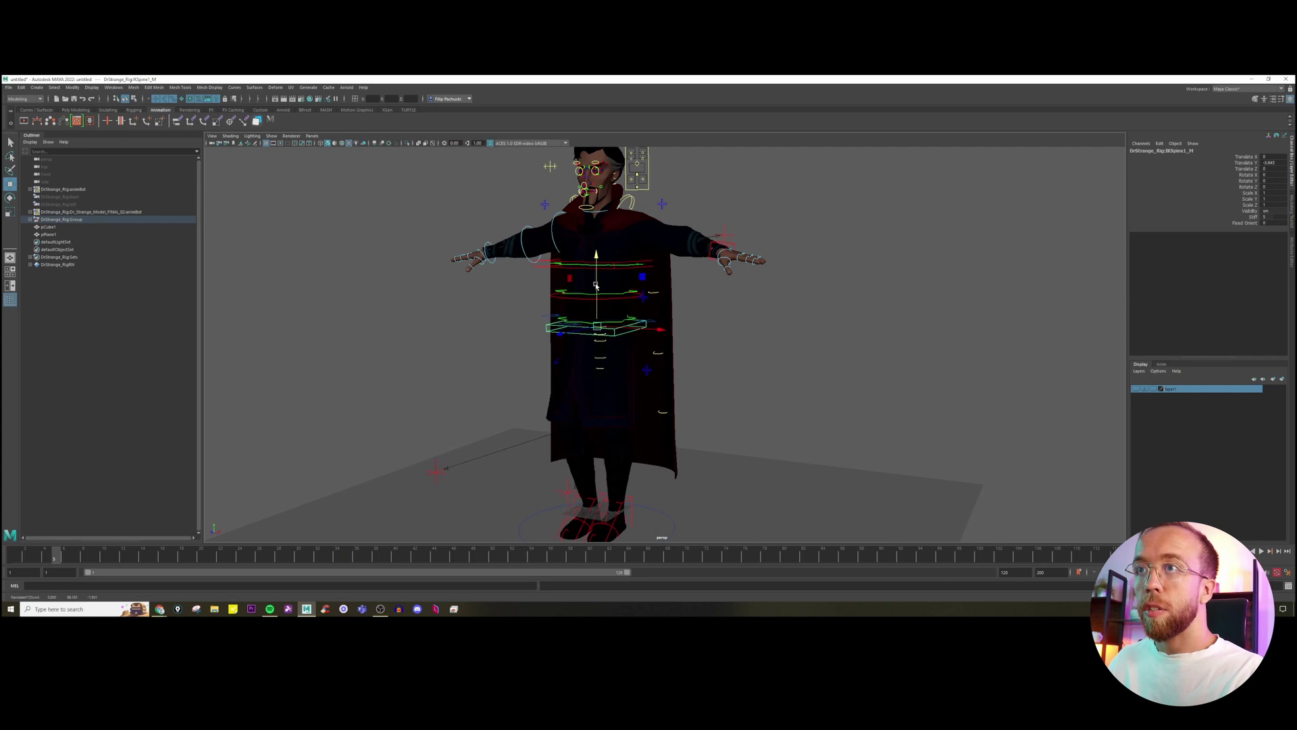
{"action": "key", "text": "ctrl+z"}
Try lowering the whole body with the root control at the hips, and undo the changes.
{"action": "left_click", "coordinate": [551, 316]}
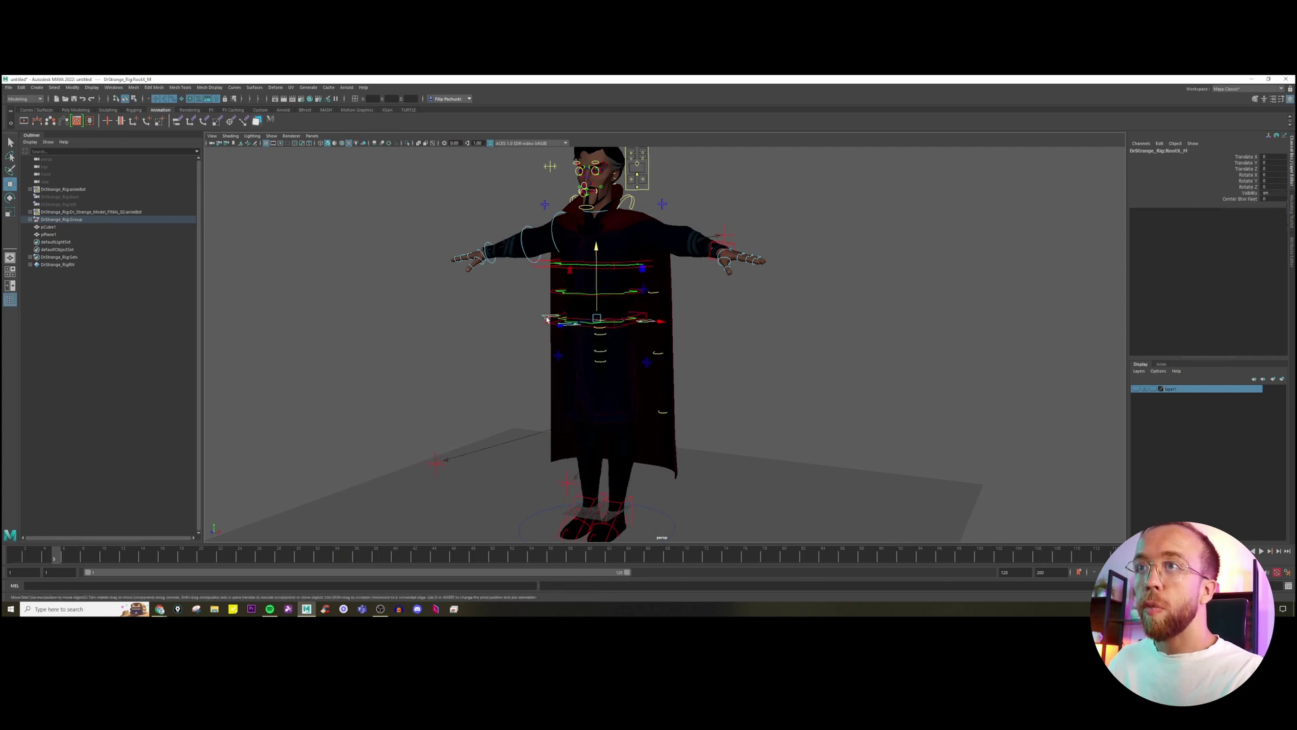
{"action": "left_click_drag", "start_coordinate": [565, 332], "coordinate": [586, 324], "text": "alt"}
{"action": "mouse_move", "coordinate": [652, 273]}
{"action": "left_mouse_down"}
{"action": "mouse_move", "coordinate": [675, 292]}
{"action": "mouse_move", "coordinate": [653, 296]}
{"action": "mouse_move", "coordinate": [669, 286]}
{"action": "mouse_move", "coordinate": [655, 284]}
{"action": "mouse_move", "coordinate": [656, 305]}
{"action": "mouse_move", "coordinate": [671, 291]}
{"action": "mouse_move", "coordinate": [647, 286]}
{"action": "left_mouse_up"}
{"action": "key", "text": "ctrl+z"}
{"action": "key", "text": "ctrl+z"}
{"action": "key", "text": "ctrl+z"}
{"action": "key", "text": "ctrl+z"}
{"action": "key", "text": "ctrl+z"}
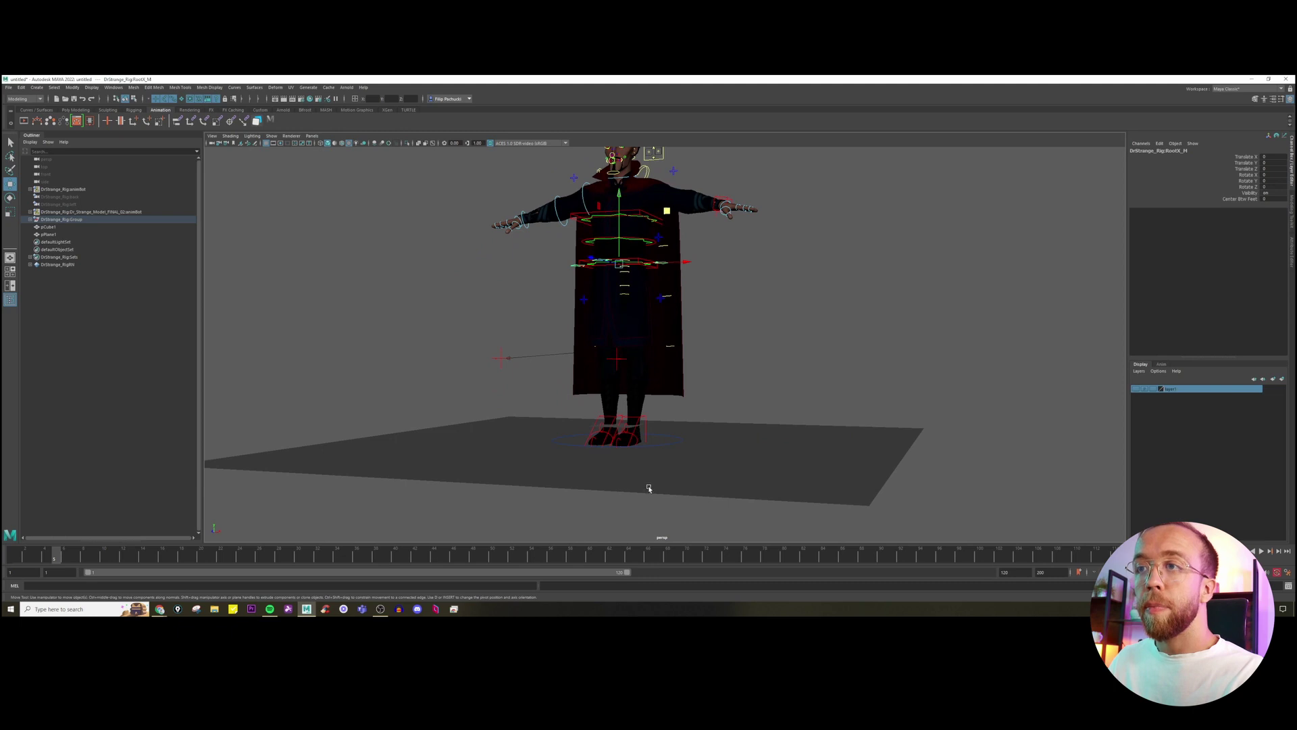
{"action": "mouse_move", "coordinate": [648, 488]}
{"action": "middle_mouse_down", "text": "alt"}
{"action": "mouse_move", "coordinate": [643, 433]}
{"action": "mouse_move", "coordinate": [646, 481]}
{"action": "middle_mouse_up", "text": "alt"}
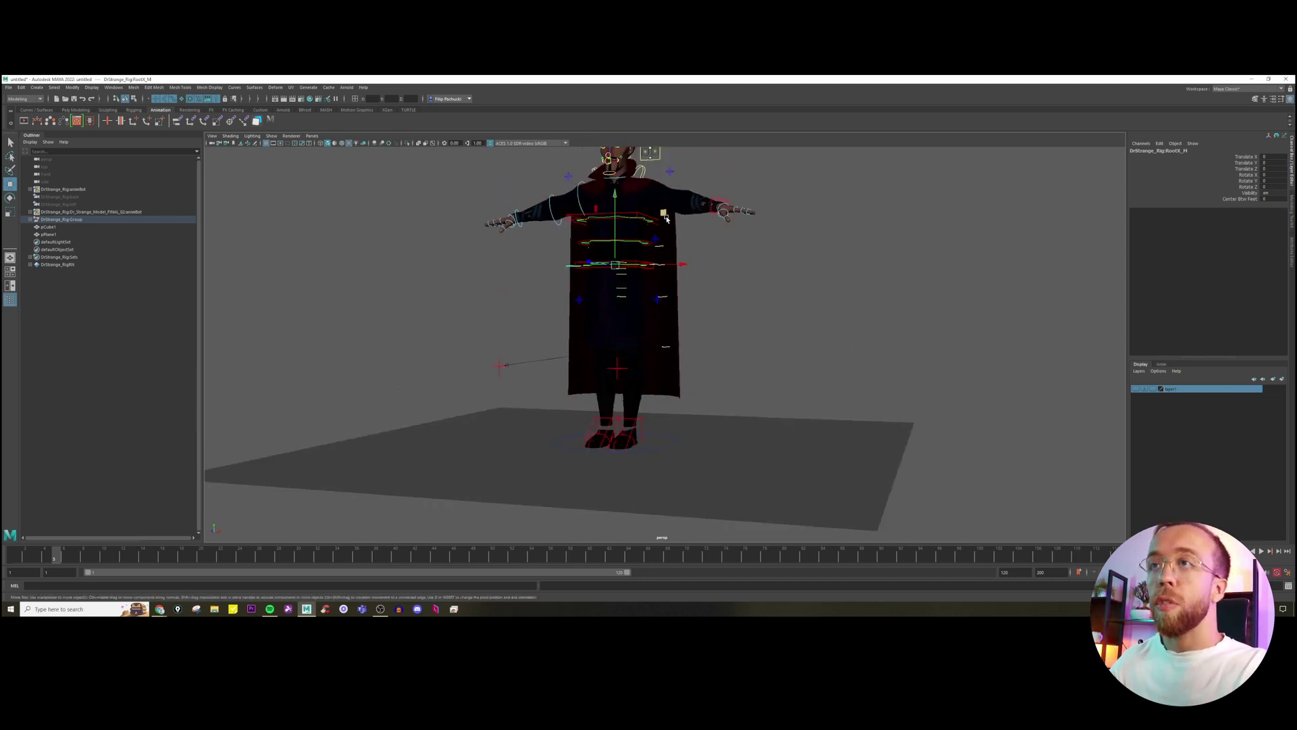
{"action": "left_click_drag", "start_coordinate": [665, 223], "coordinate": [665, 245], "text": "alt"}
{"action": "middle_click_drag", "start_coordinate": [666, 244], "coordinate": [668, 256], "text": "alt"}
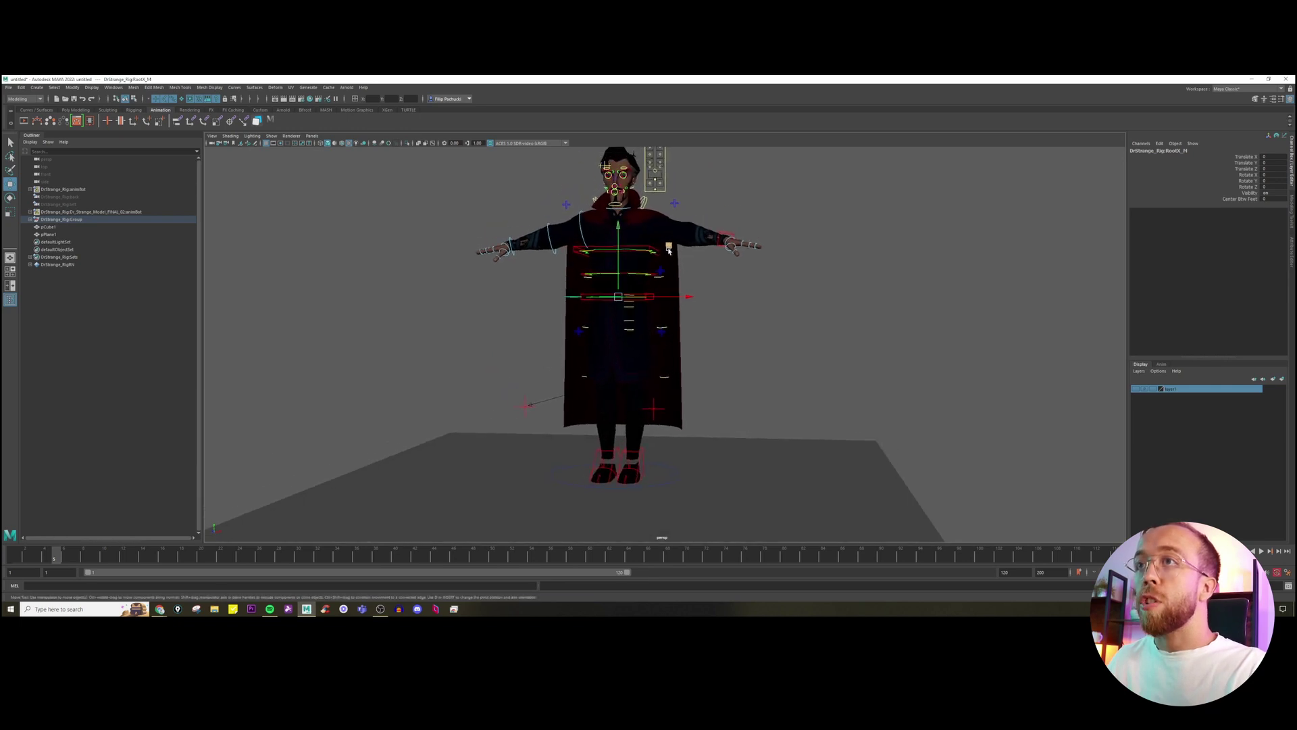
{"action": "scroll", "coordinate": [667, 255], "scroll_direction": "up", "scroll_amount": 2}
{"action": "key", "text": "ctrl+z"}
{"action": "key", "text": "ctrl+z"}
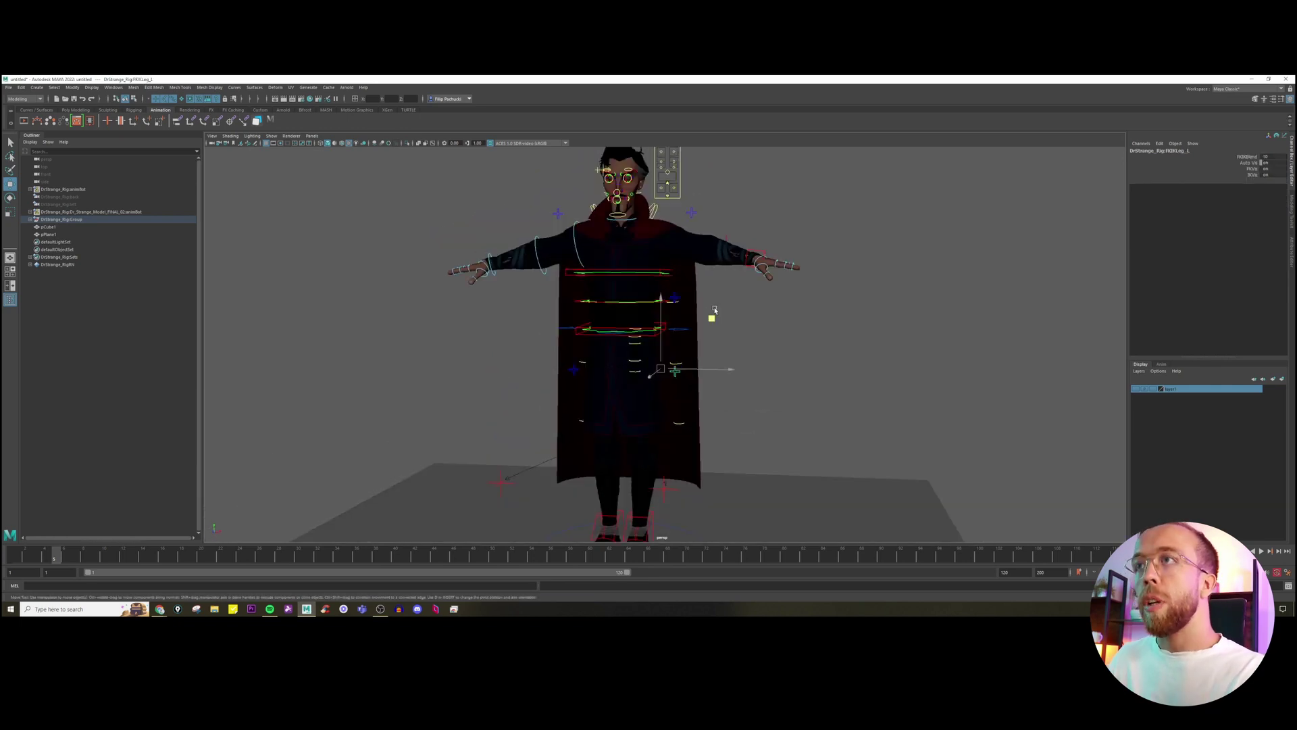
{"action": "key", "text": "ctrl+z"}
{"action": "key", "text": "ctrl+z"}
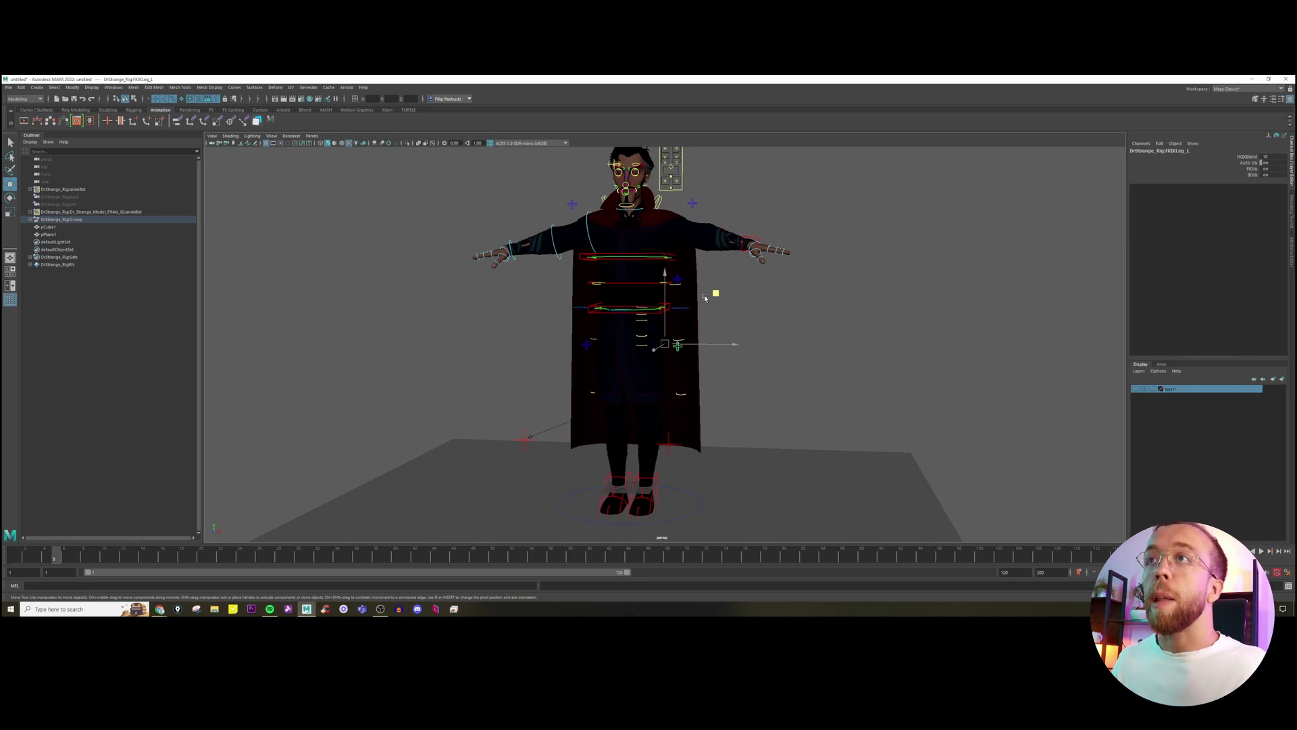
Examine the FKIKBlend attribute on the left arm's FK/IK switch control beside the shoulder.
{"action": "scroll", "coordinate": [705, 298], "scroll_direction": "up", "scroll_amount": 5}
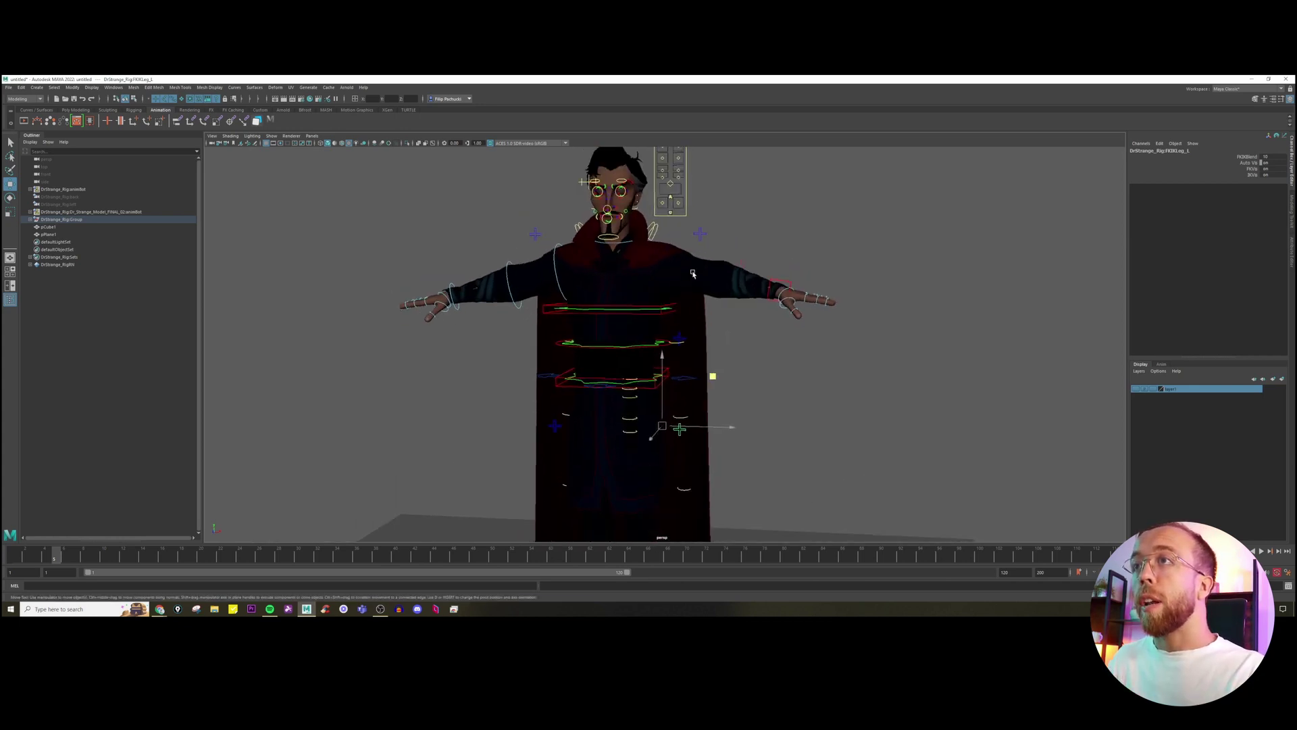
{"action": "scroll", "coordinate": [694, 275], "scroll_direction": "down", "scroll_amount": 2}
{"action": "left_click", "coordinate": [702, 247]}
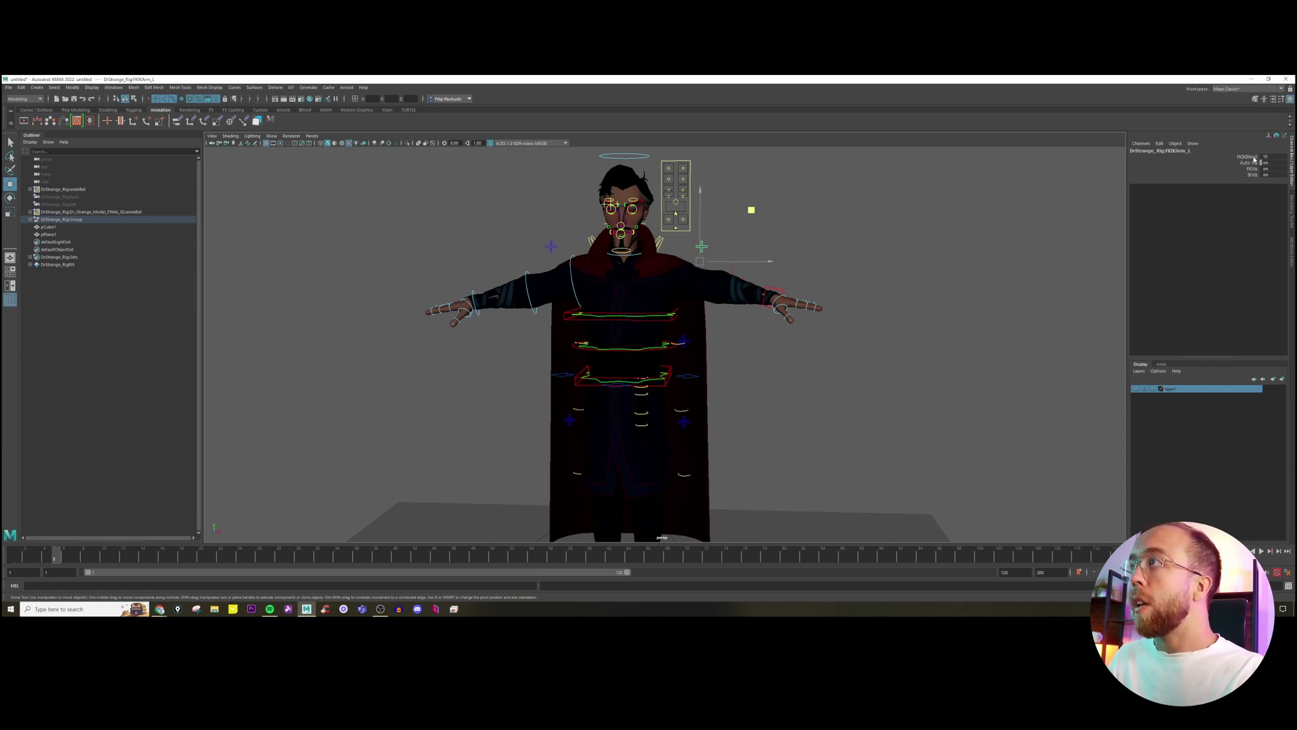
{"action": "left_click", "coordinate": [1002, 220]}
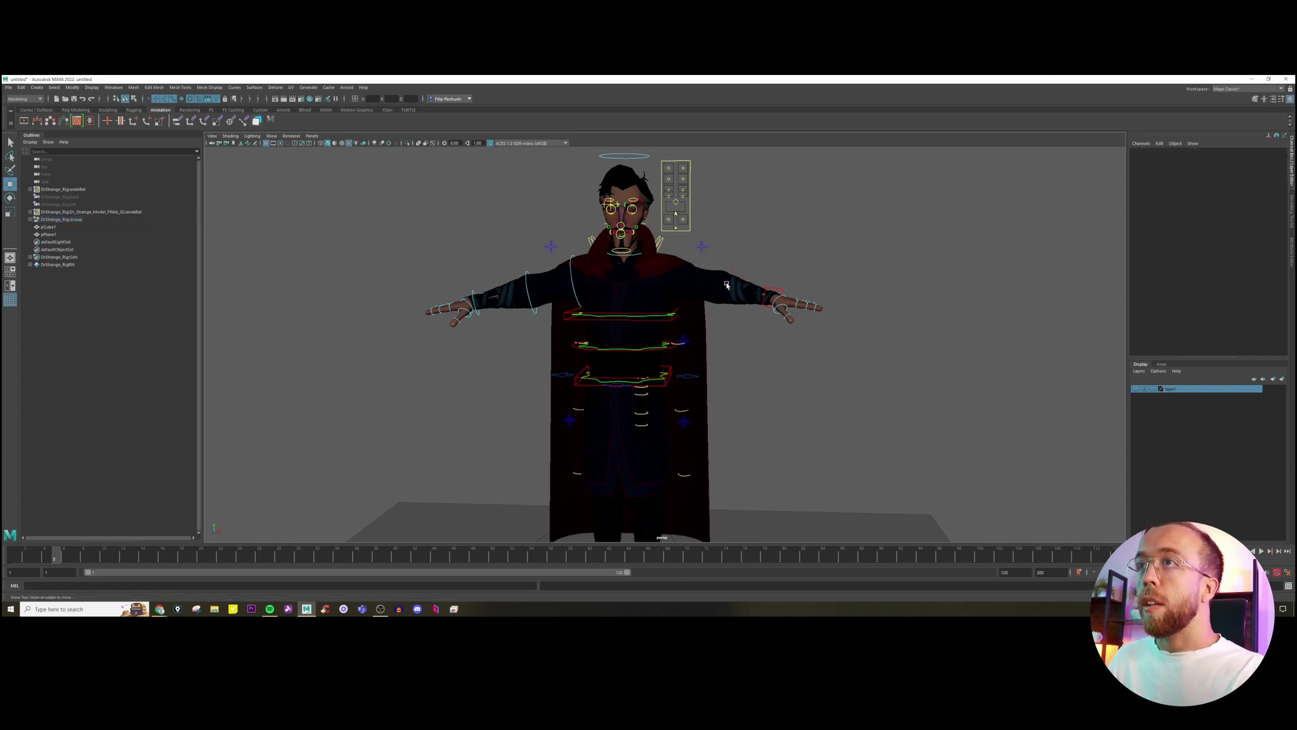
{"action": "left_click", "coordinate": [704, 249]}
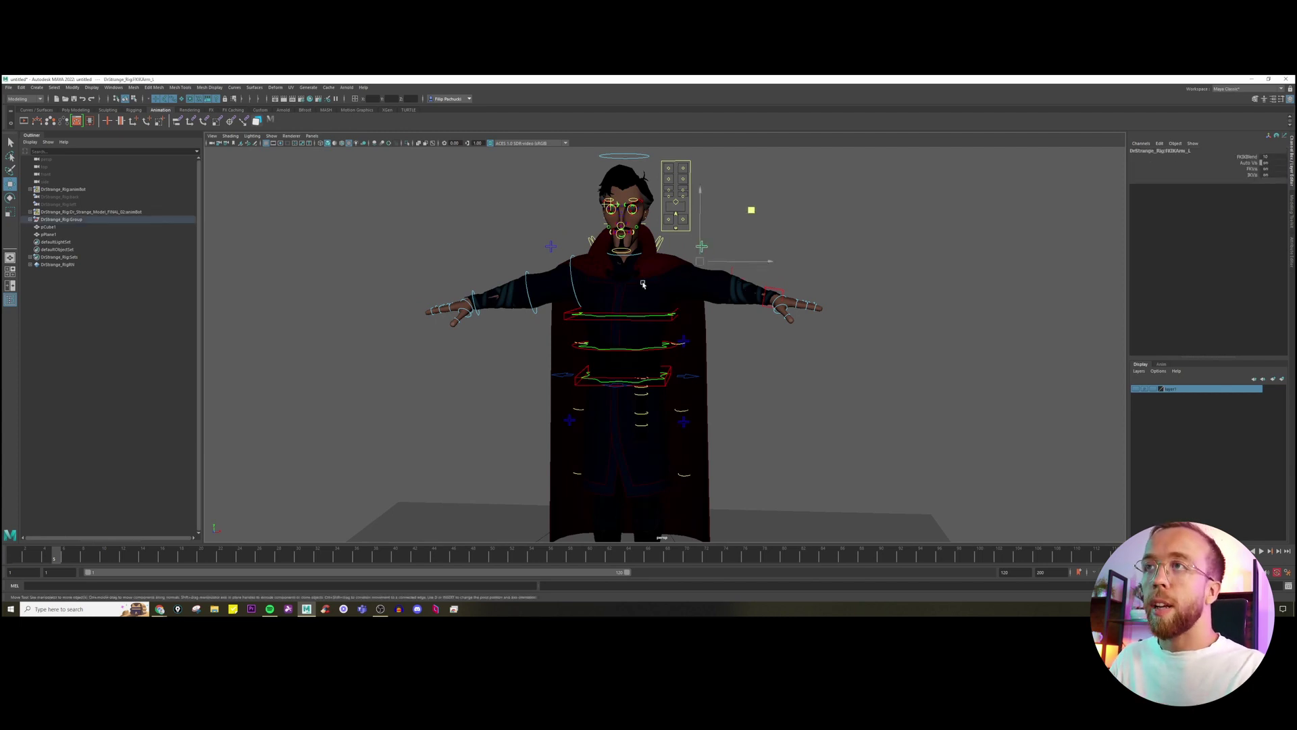
Switch the right arm to IK by setting its switch control's FKIKBlend to 10.
{"action": "left_click", "coordinate": [550, 245]}
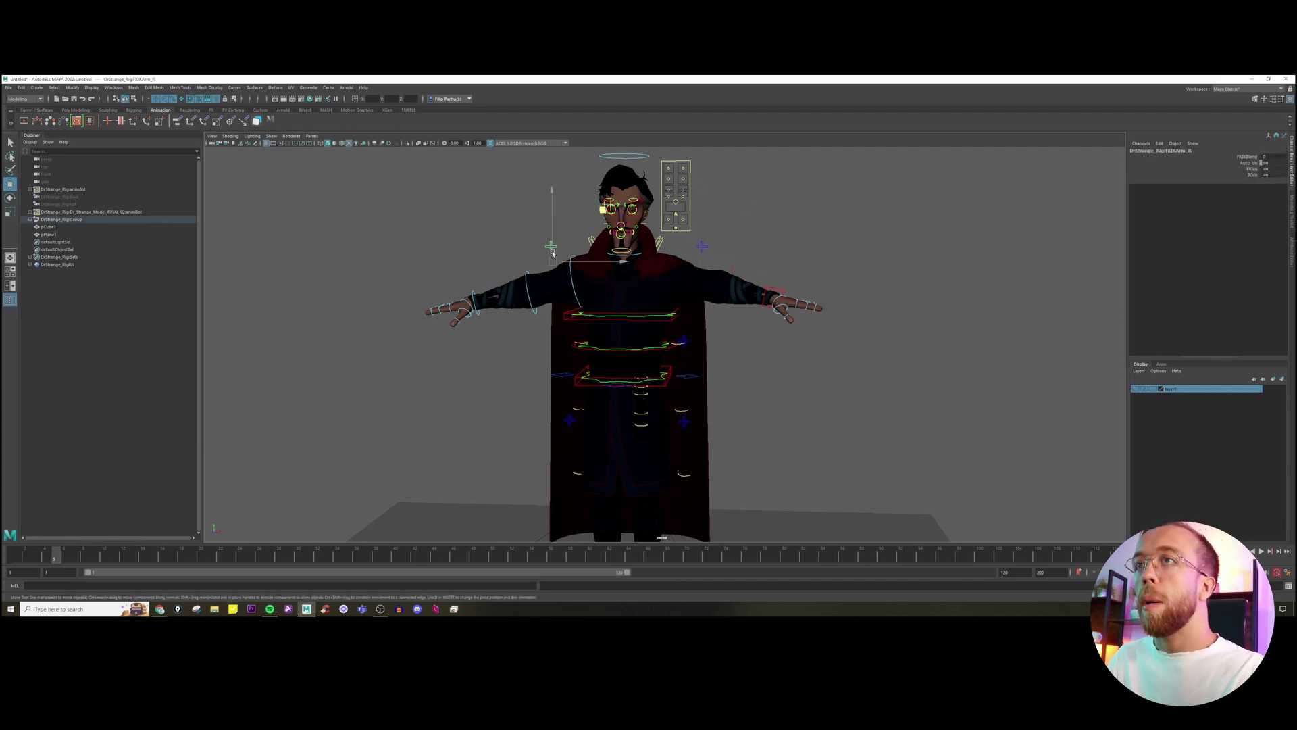
{"action": "left_click", "coordinate": [1243, 157]}
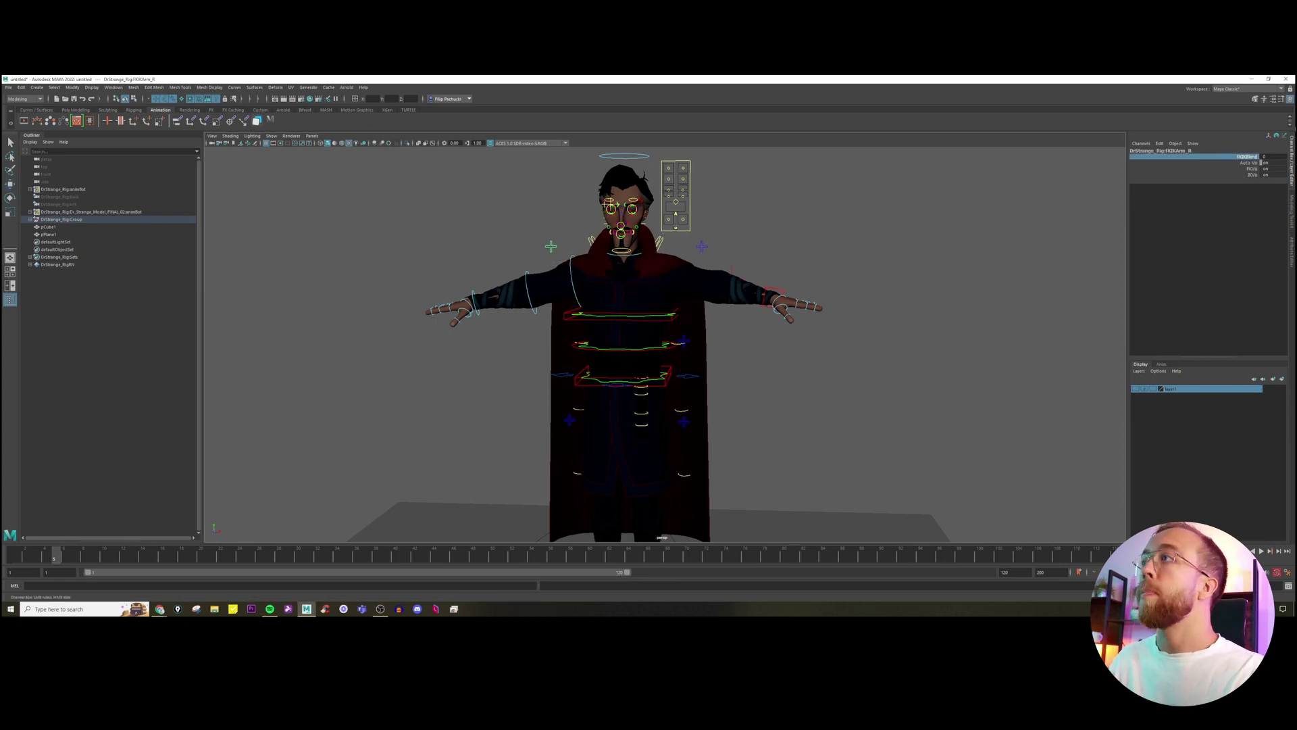
{"action": "middle_click_drag", "start_coordinate": [947, 245], "coordinate": [1071, 247]}
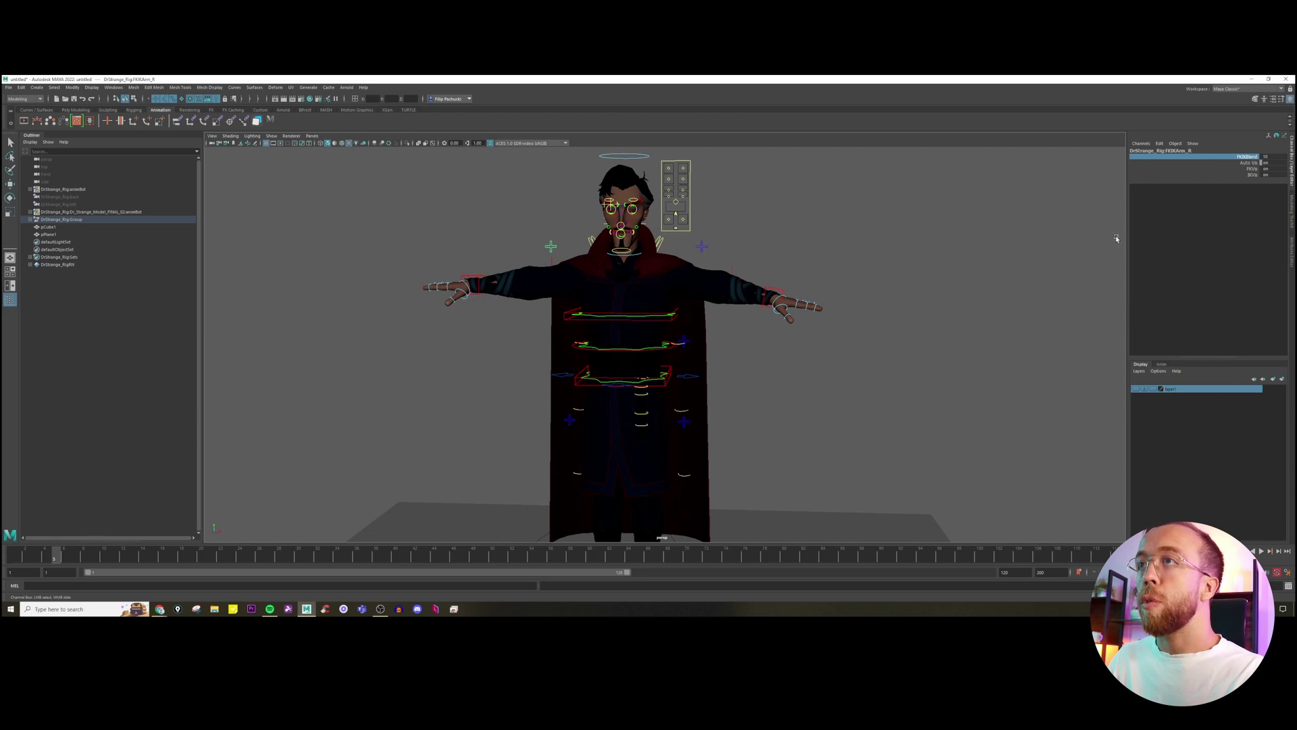
Try moving the right arm's IK hand control inward and down, and undo the move.
{"action": "left_click", "coordinate": [472, 281]}
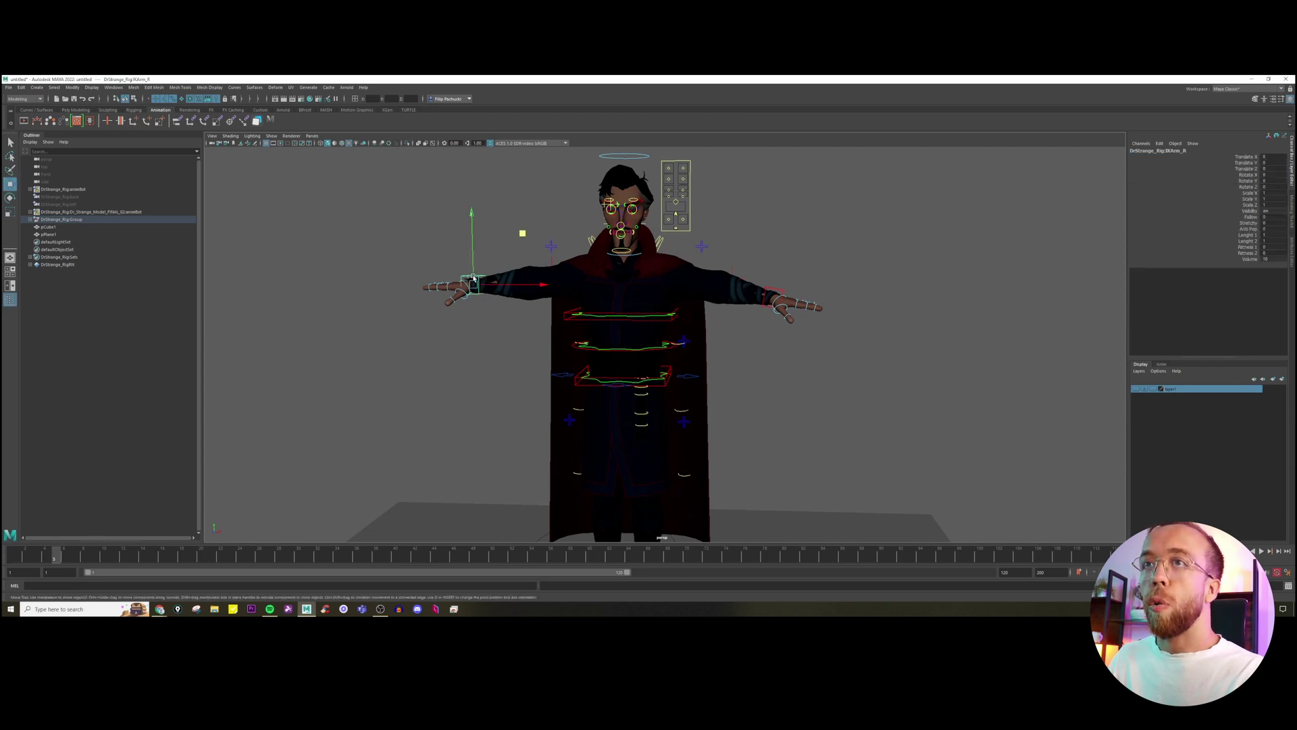
{"action": "scroll", "coordinate": [514, 294], "scroll_direction": "up", "scroll_amount": 2}
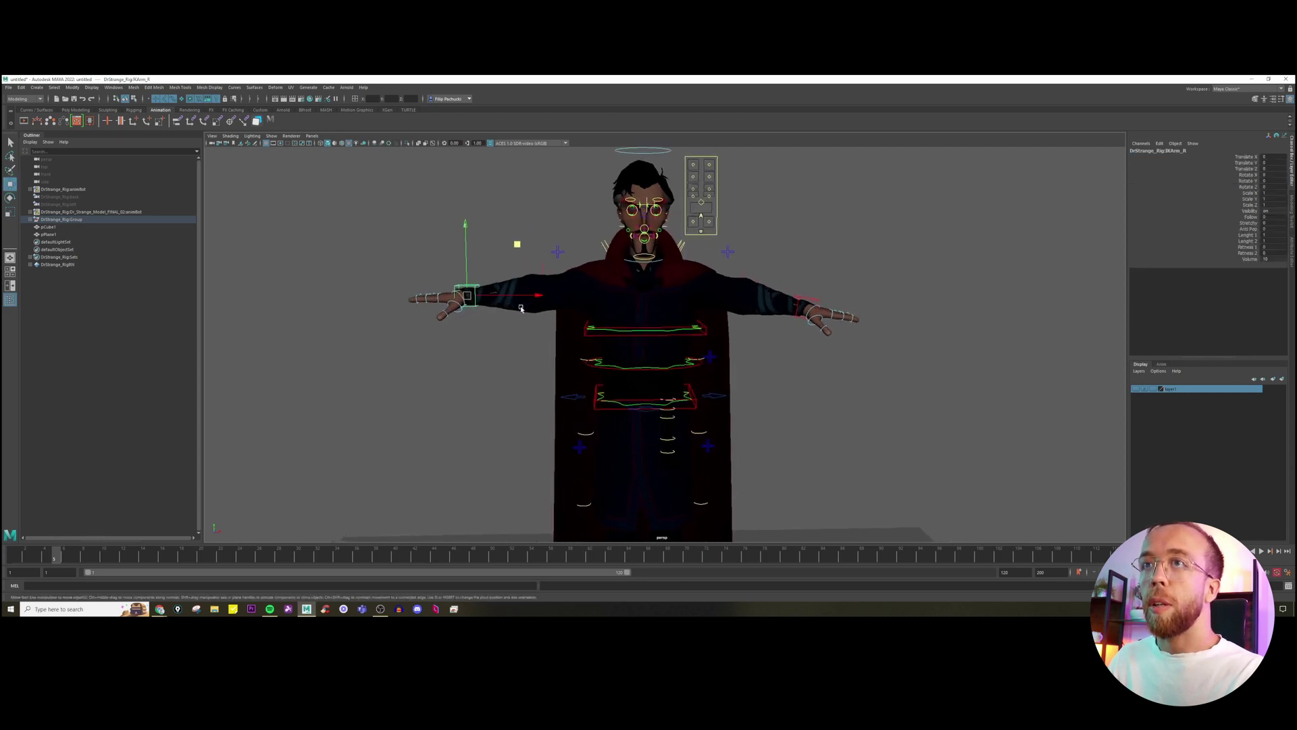
{"action": "scroll", "coordinate": [526, 303], "scroll_direction": "up", "scroll_amount": 1}
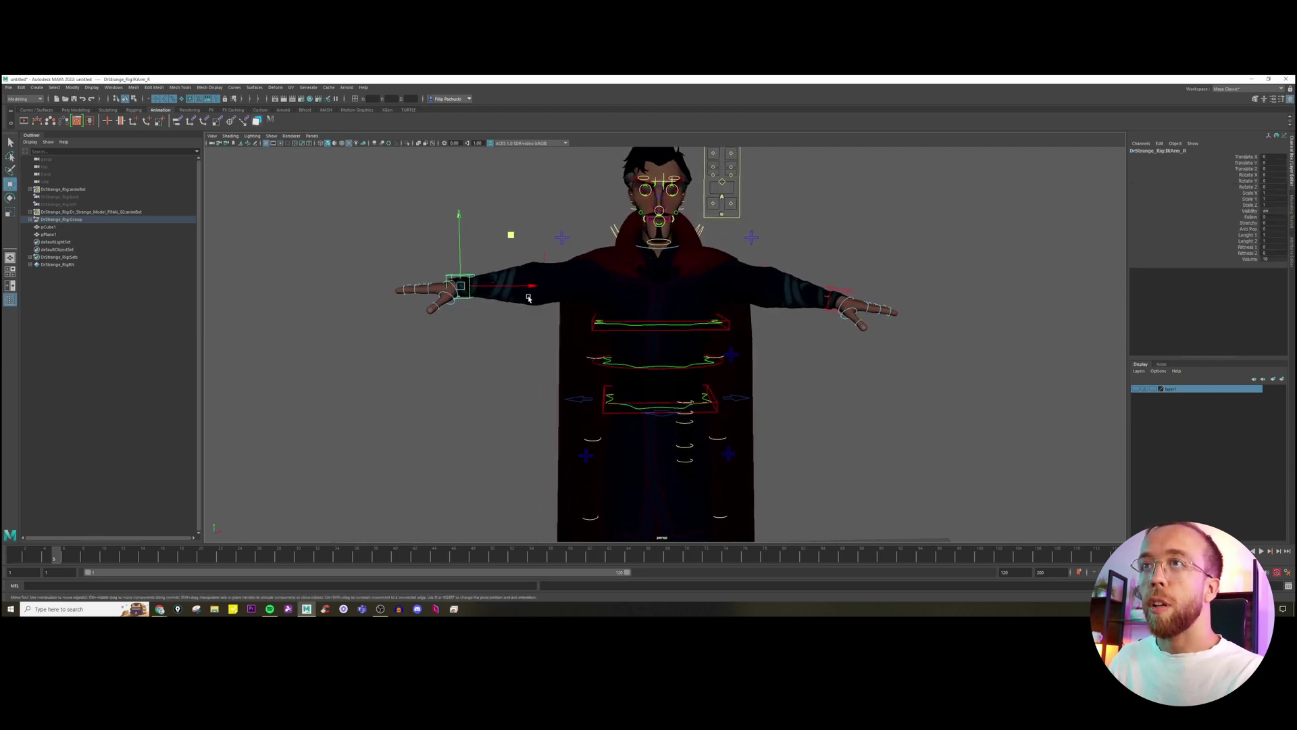
{"action": "left_click", "coordinate": [562, 238]}
{"action": "left_click", "coordinate": [464, 277]}
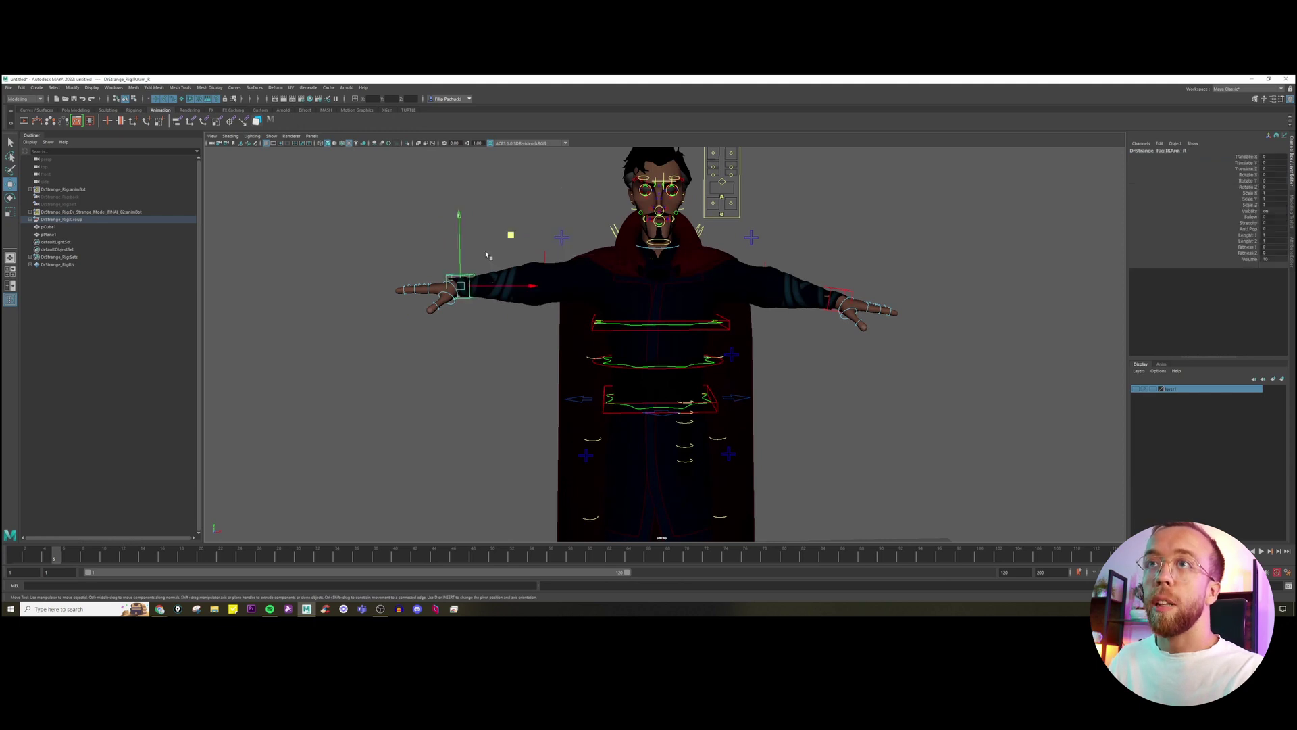
{"action": "mouse_move", "coordinate": [510, 241]}
{"action": "middle_mouse_down"}
{"action": "mouse_move", "coordinate": [517, 267]}
{"action": "mouse_move", "coordinate": [522, 249]}
{"action": "middle_mouse_up"}
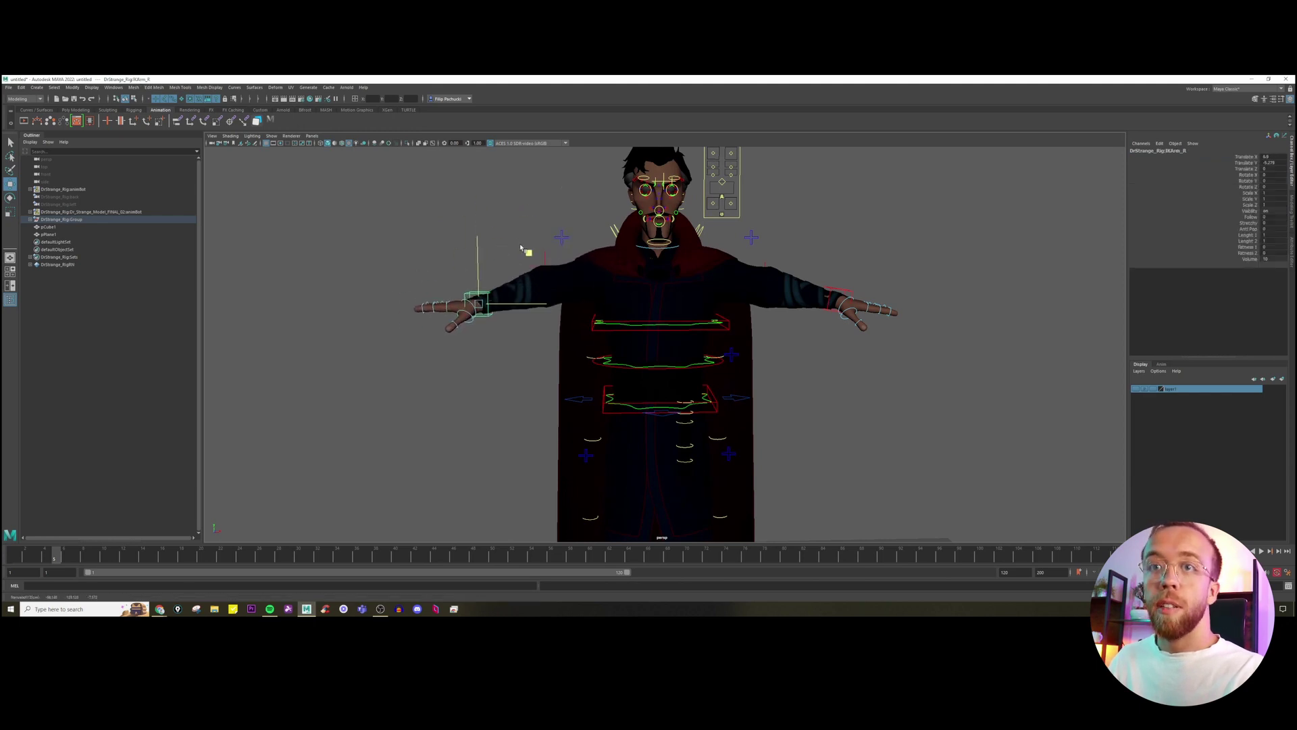
{"action": "key", "text": "ctrl+z"}
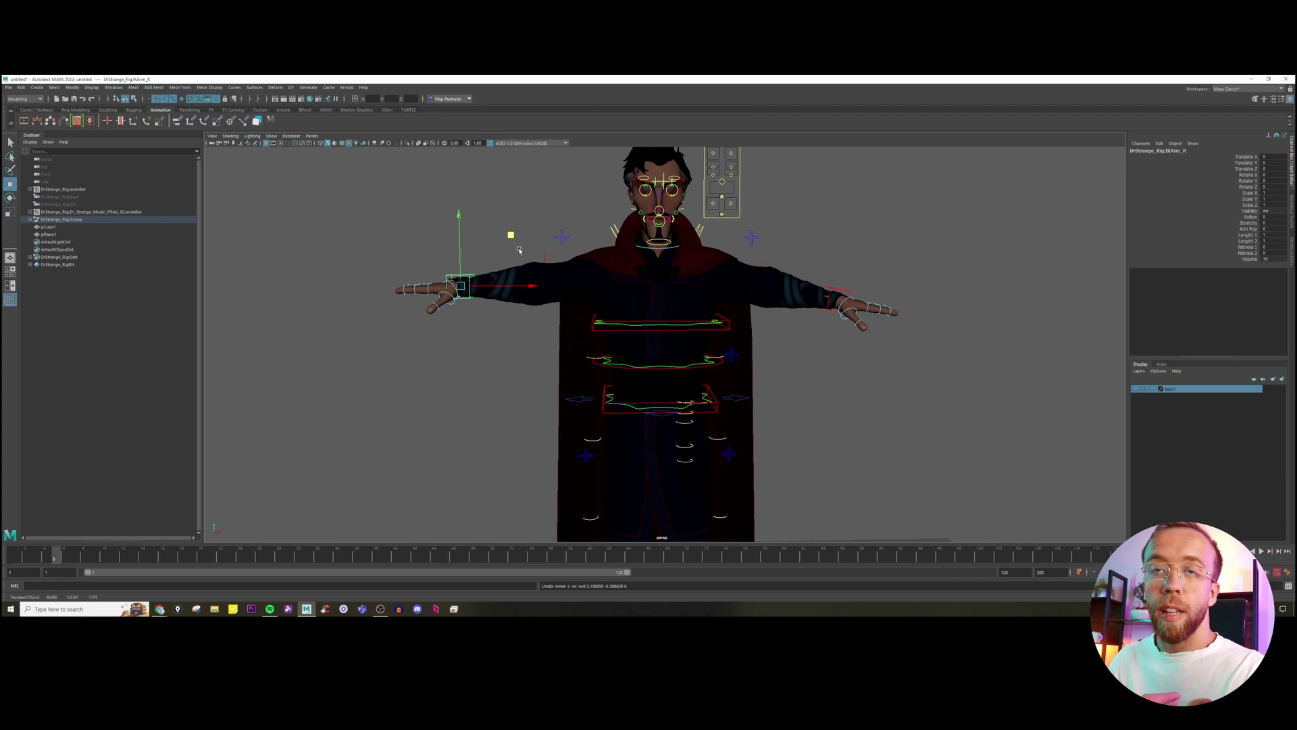
Switch the left arm to FK by setting its switch control's FKIKBlend to 0.
{"action": "left_click", "coordinate": [563, 237]}
{"action": "scroll", "coordinate": [736, 466], "scroll_direction": "down", "scroll_amount": 4}
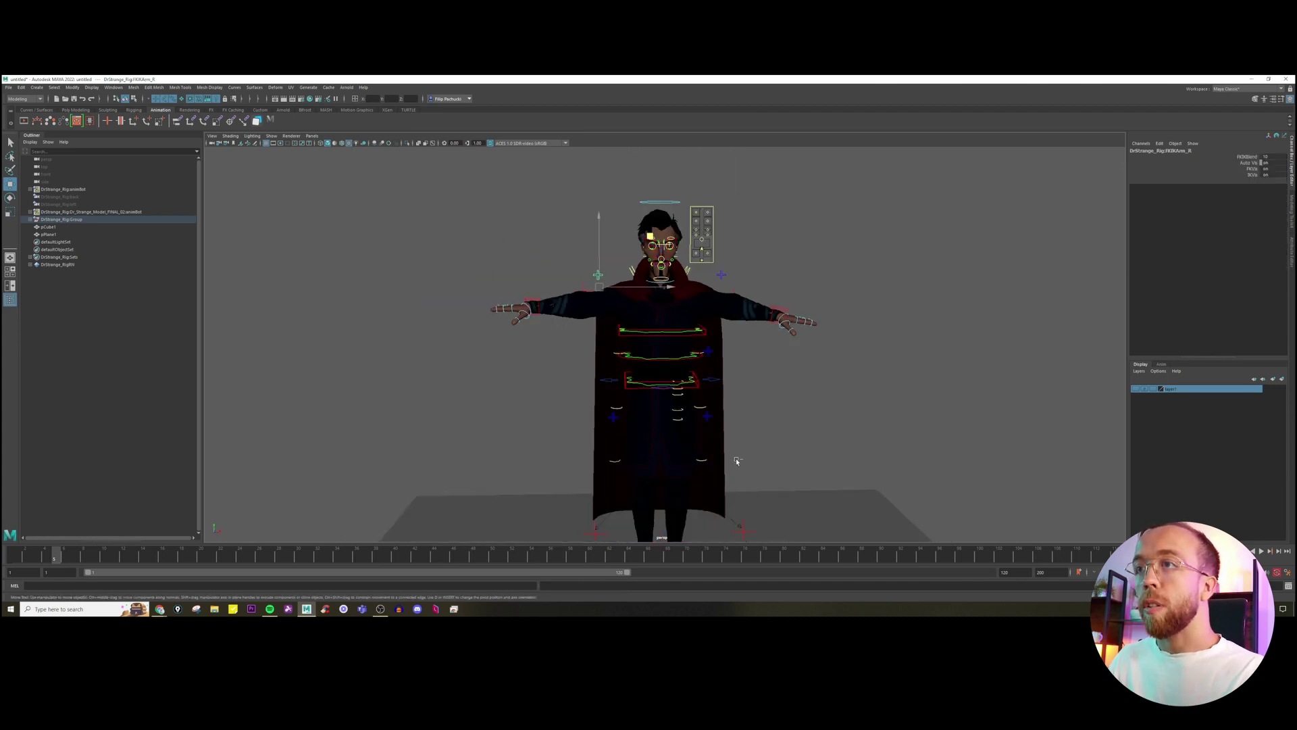
{"action": "key", "text": "ctrl+z"}
{"action": "key", "text": "shift+z"}
{"action": "middle_click_drag", "start_coordinate": [734, 473], "coordinate": [733, 466], "text": "alt"}
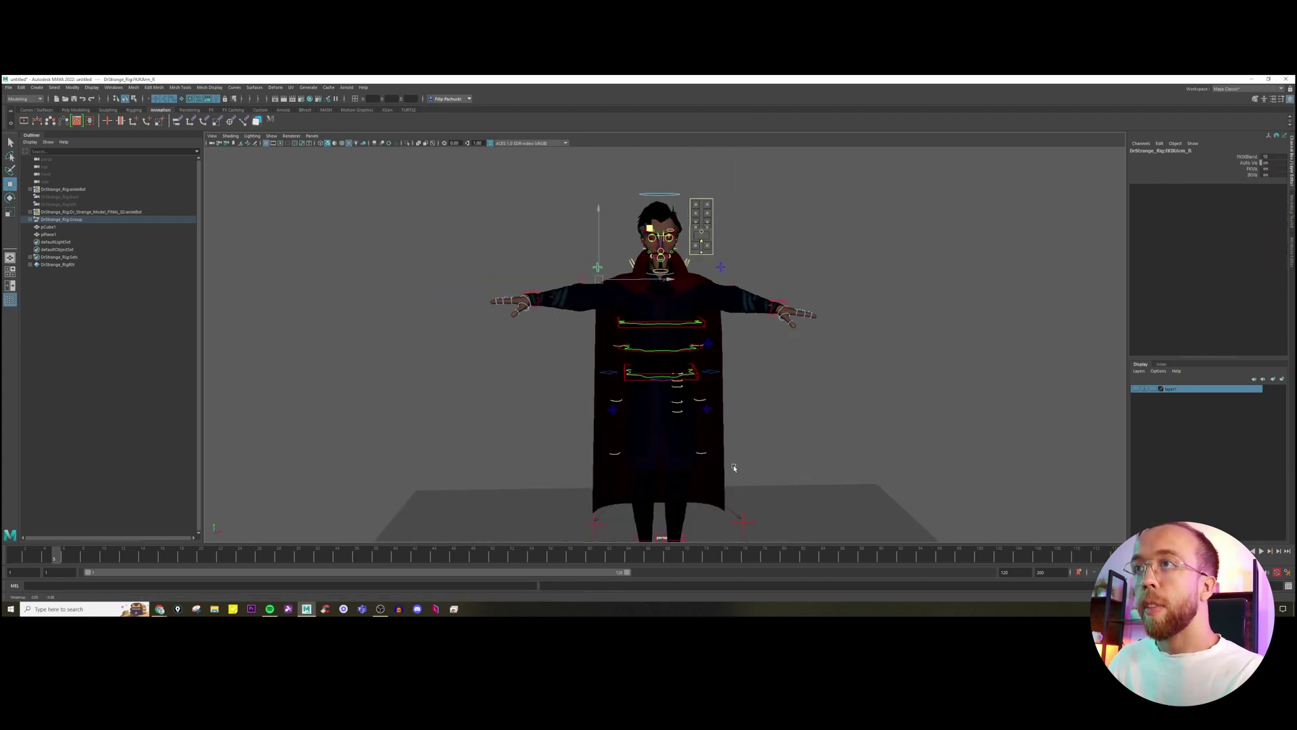
{"action": "left_click", "coordinate": [721, 265]}
{"action": "left_click", "coordinate": [1227, 157]}
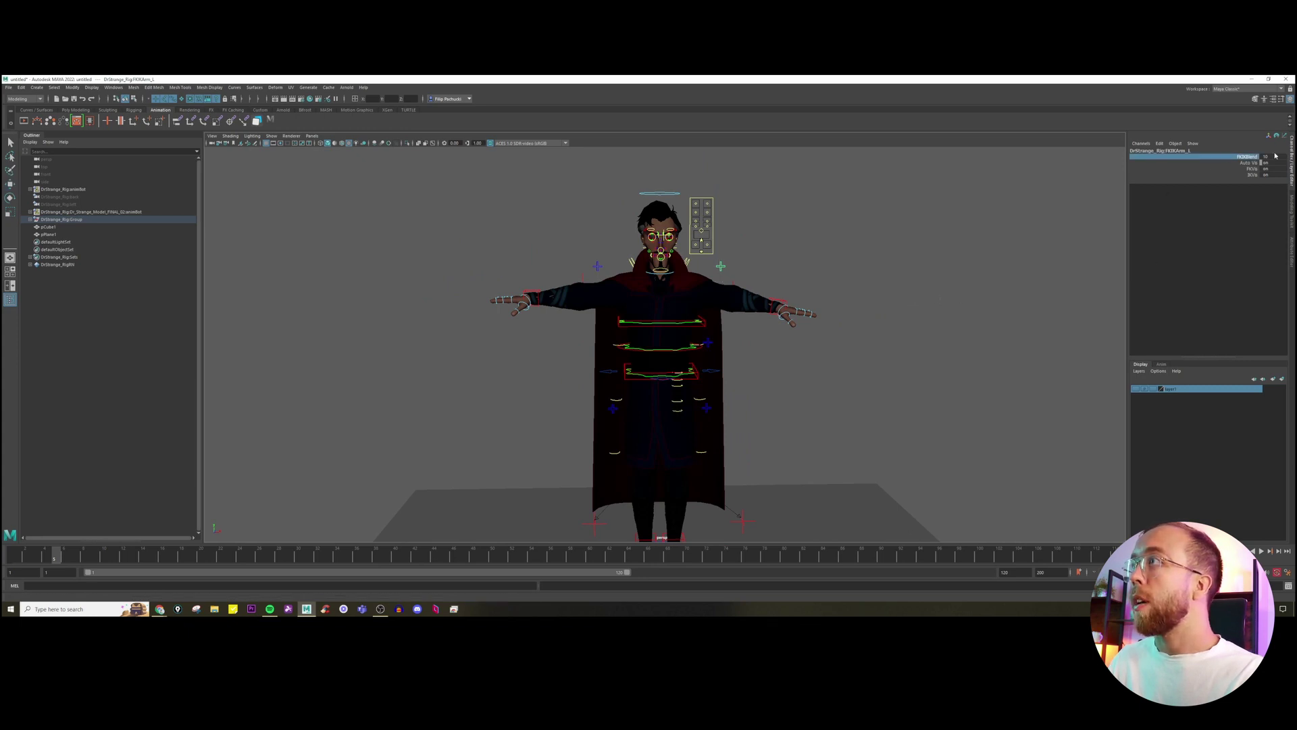
{"action": "middle_click_drag", "start_coordinate": [1100, 241], "coordinate": [885, 271]}
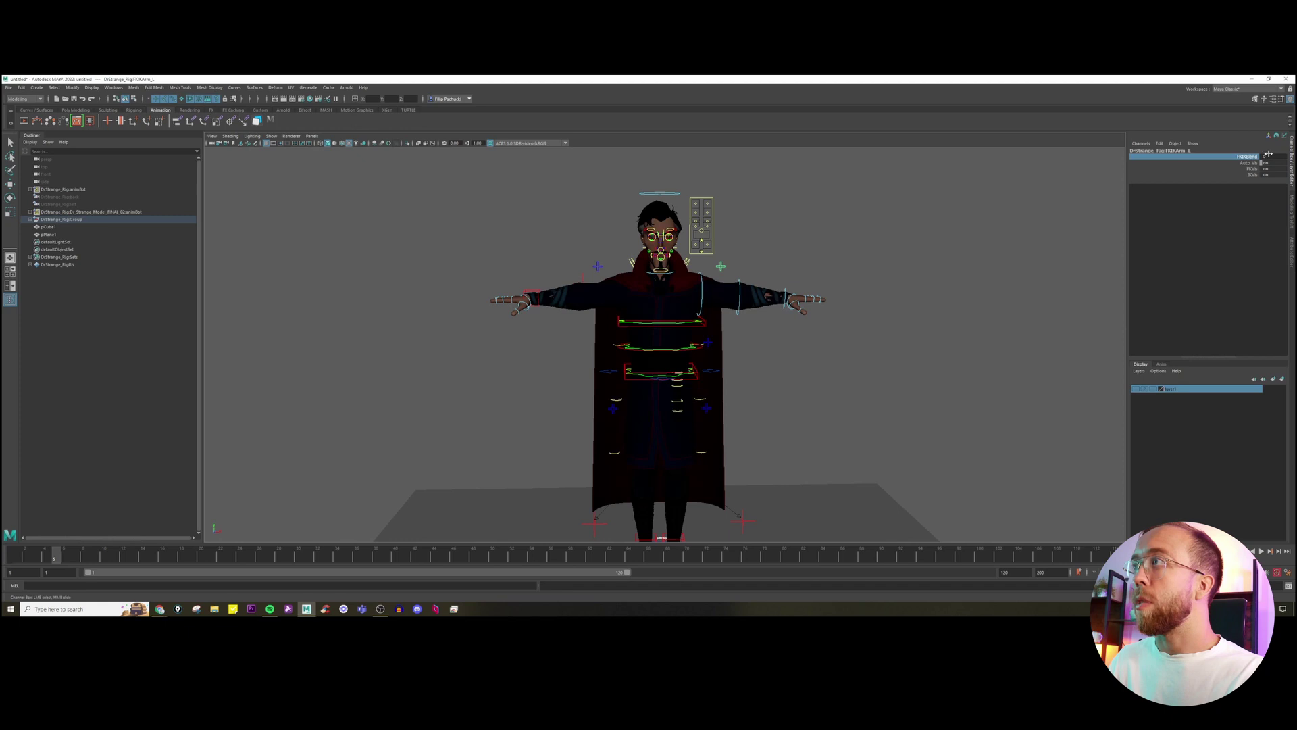
Try rotating the left arm from its FK shoulder control, and undo the rotation.
{"action": "left_click", "coordinate": [703, 288]}
{"action": "key", "text": "e"}
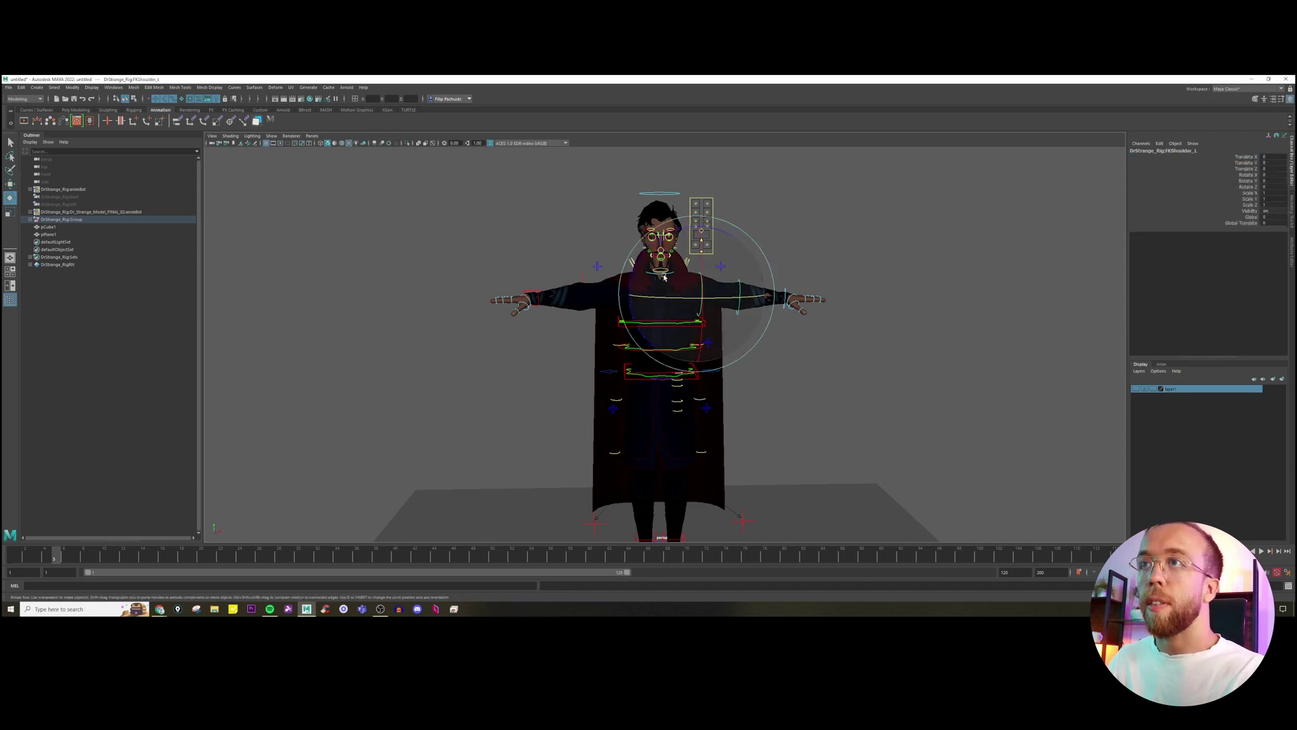
{"action": "left_click_drag", "start_coordinate": [702, 291], "coordinate": [690, 233]}
{"action": "key", "text": "ctrl+z"}
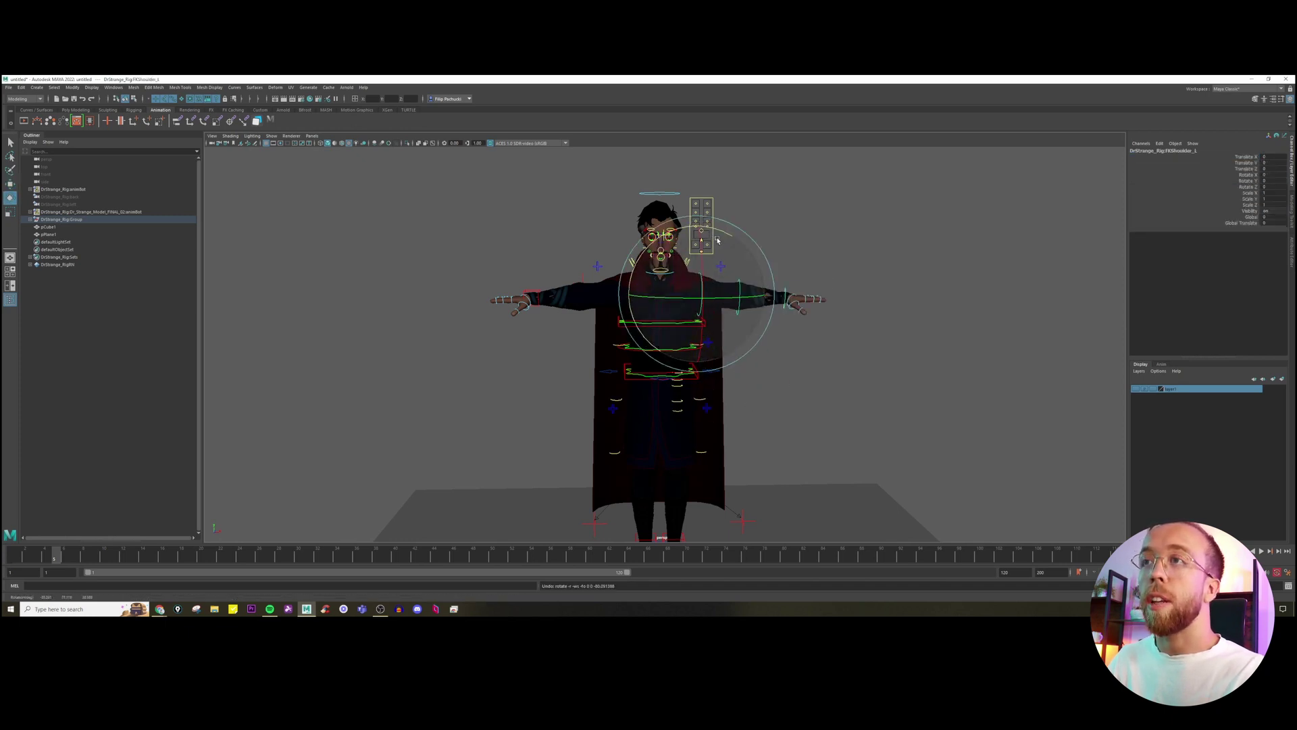
Switch the left leg to FK by setting its switch control's FKIKBlend to 0.
{"action": "scroll", "coordinate": [719, 431], "scroll_direction": "down", "scroll_amount": 2}
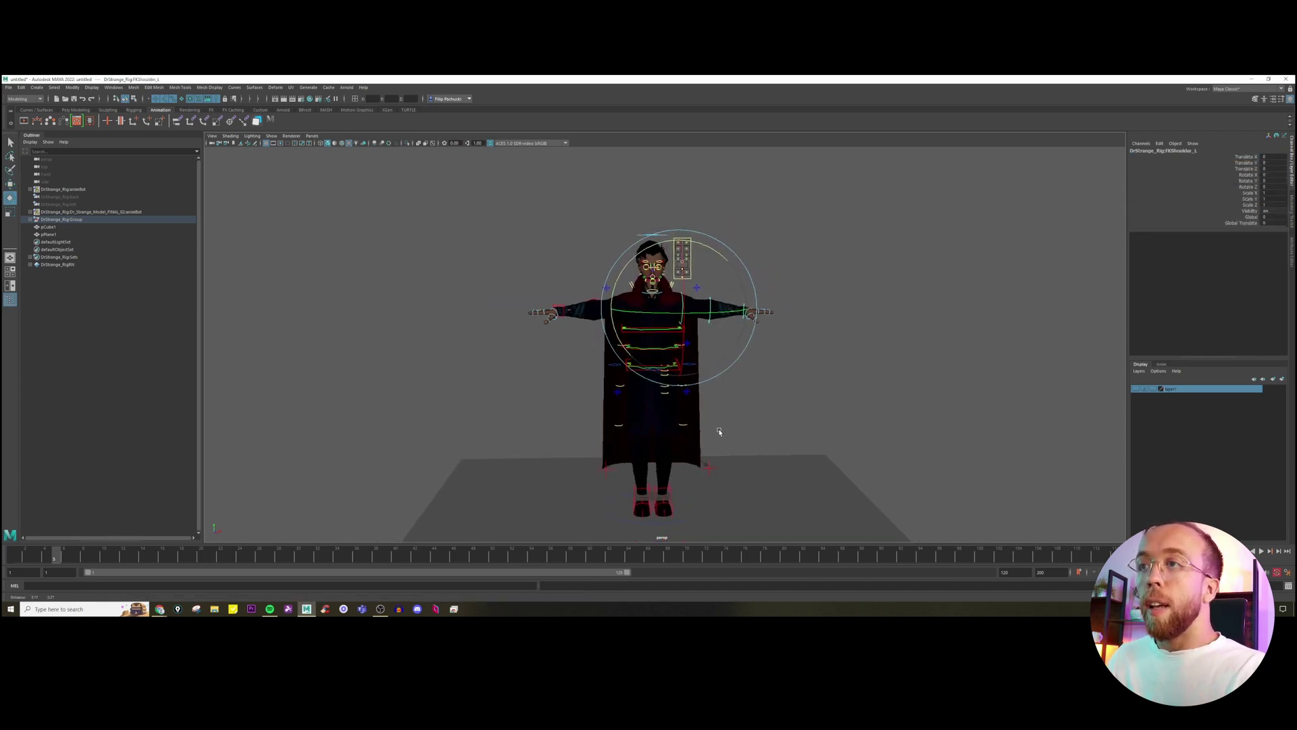
{"action": "scroll", "coordinate": [719, 431], "scroll_direction": "up", "scroll_amount": 3}
{"action": "left_click_drag", "start_coordinate": [712, 419], "coordinate": [675, 397], "text": "alt"}
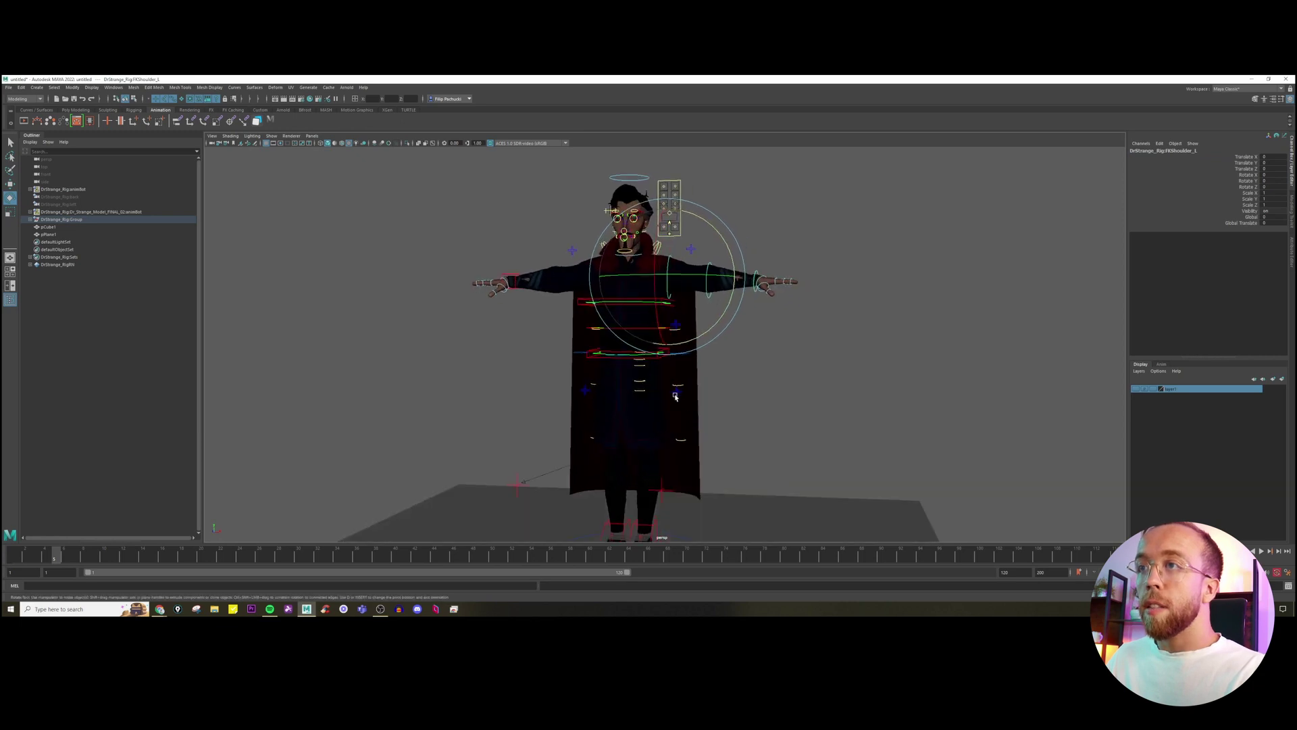
{"action": "left_click", "coordinate": [676, 390]}
{"action": "middle_click_drag", "start_coordinate": [686, 415], "coordinate": [711, 362], "text": "alt"}
{"action": "left_click", "coordinate": [1267, 157]}
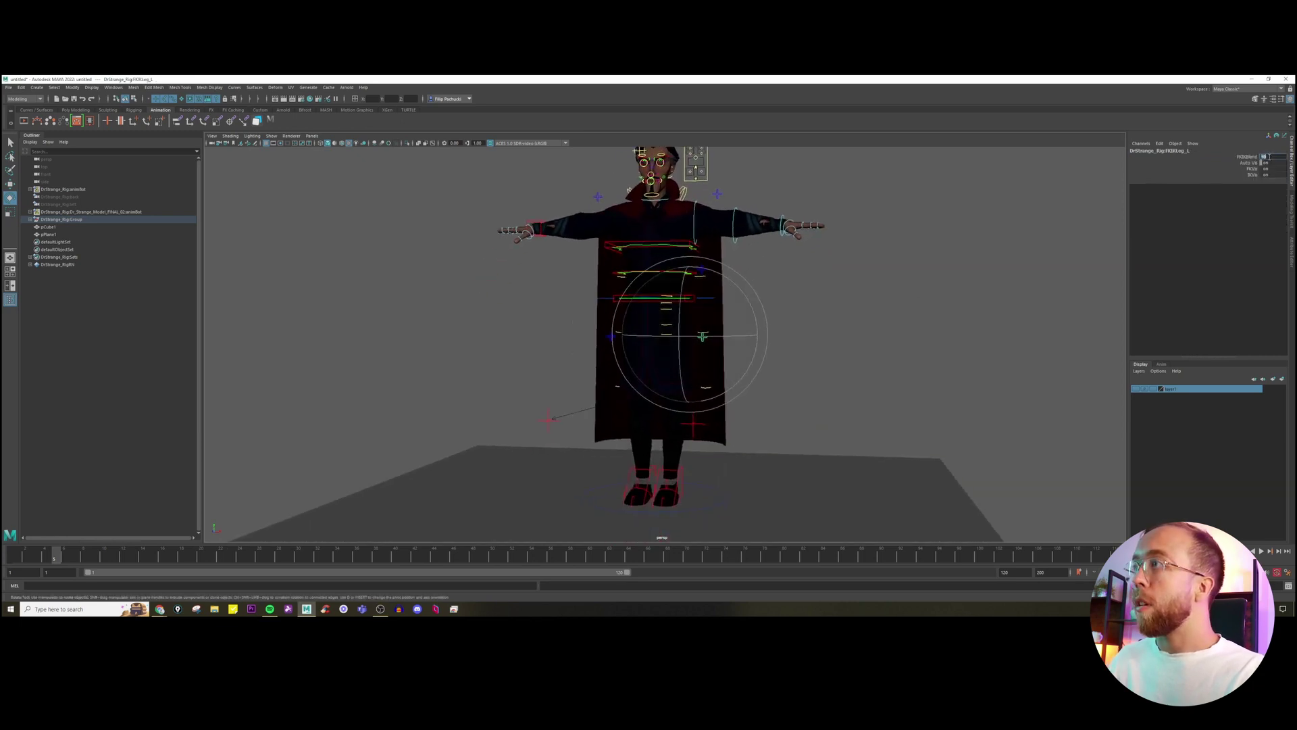
{"action": "type", "text": "0"}
{"action": "key", "text": "Return"}
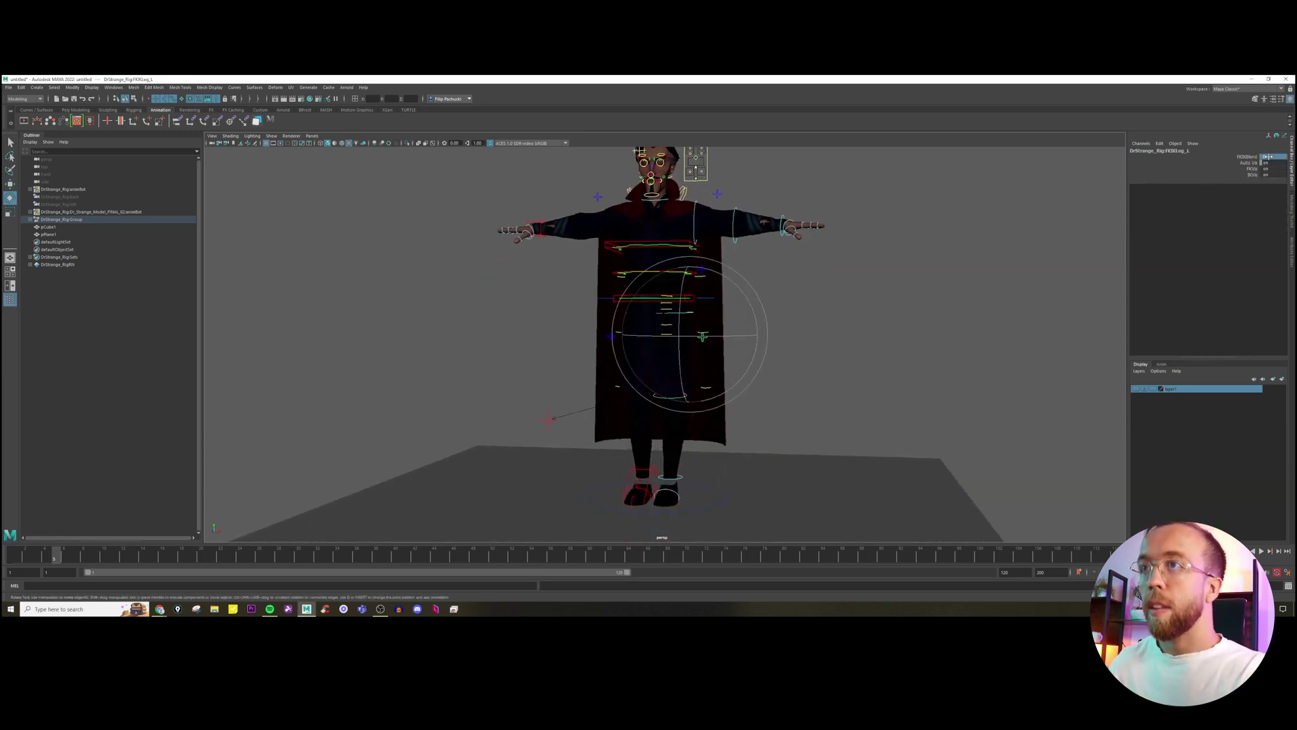
Lower the body with the root control at the waist to compare the IK right leg with the FK left leg.
{"action": "scroll", "coordinate": [776, 301], "scroll_direction": "down", "scroll_amount": 1}
{"action": "key", "text": "w"}
{"action": "left_click", "coordinate": [702, 302]}
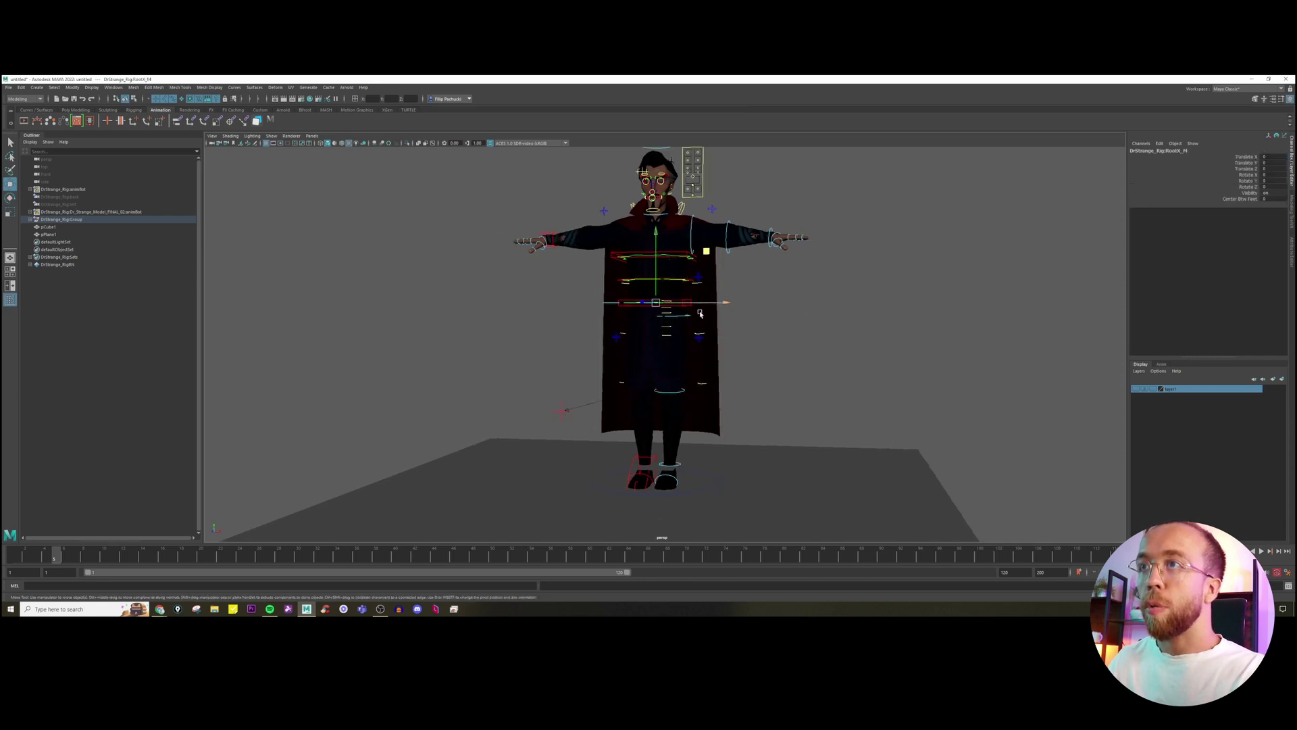
{"action": "left_click_drag", "start_coordinate": [701, 312], "coordinate": [608, 444], "text": "alt"}
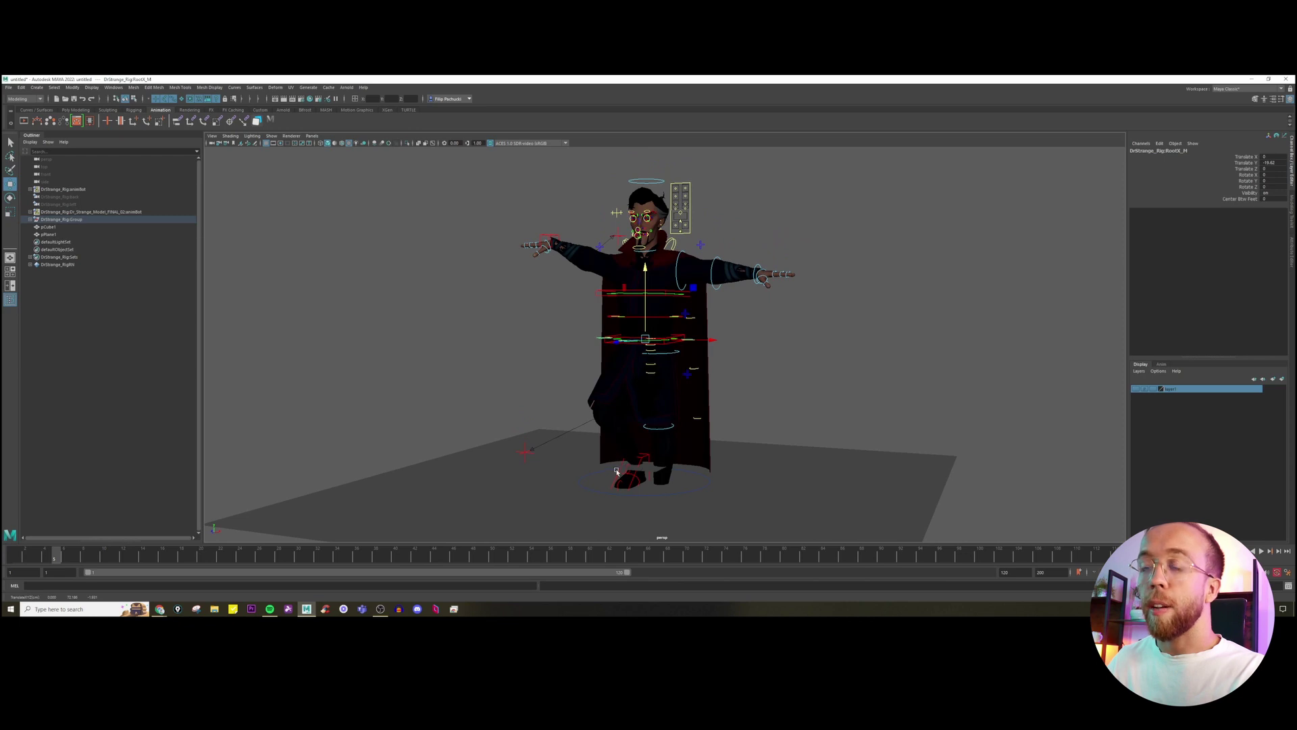
{"action": "middle_click_drag", "start_coordinate": [617, 479], "coordinate": [622, 442], "text": "alt"}
{"action": "left_click_drag", "start_coordinate": [627, 442], "coordinate": [610, 405], "text": "alt"}
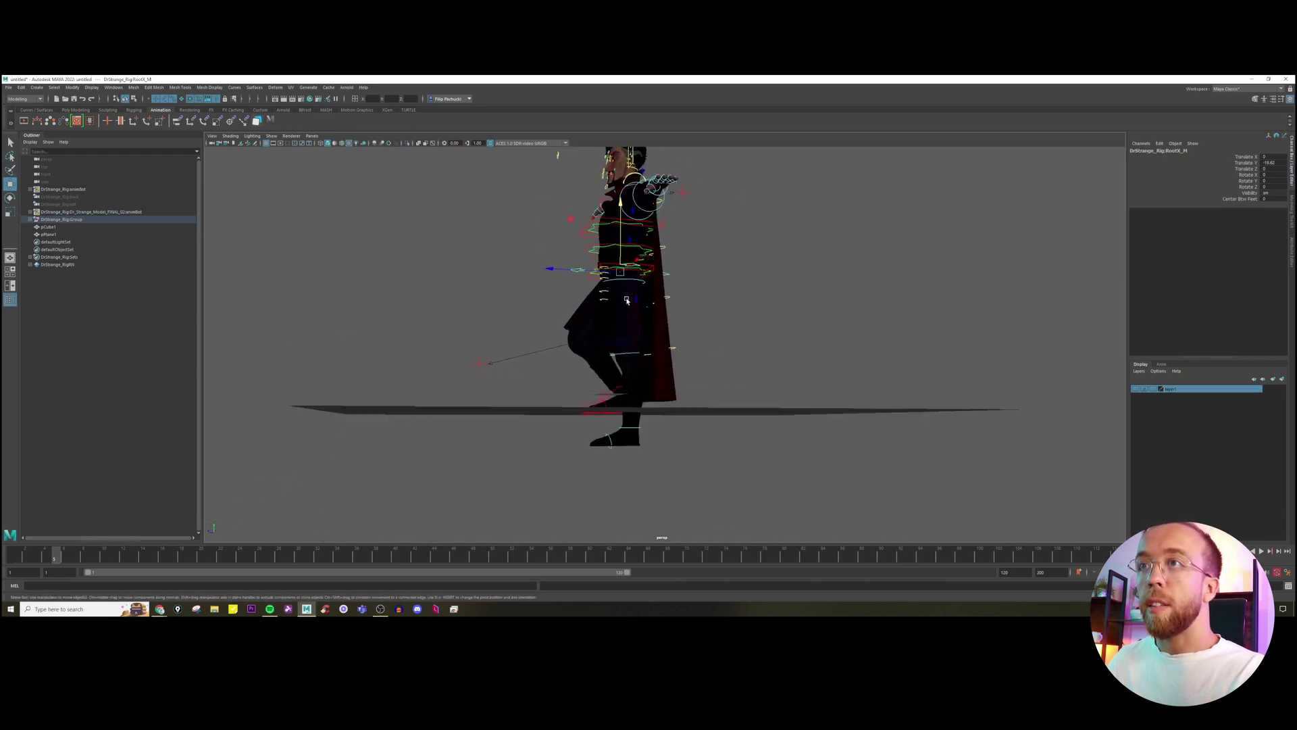
Try posing the left leg by rotating its FK hip and ankle controls, and undo the rotations.
{"action": "left_click", "coordinate": [627, 280]}
{"action": "key", "text": "e"}
{"action": "left_click_drag", "start_coordinate": [627, 280], "coordinate": [580, 295], "text": "alt"}
{"action": "scroll", "coordinate": [617, 345], "scroll_direction": "up", "scroll_amount": 3}
{"action": "left_click", "coordinate": [632, 415]}
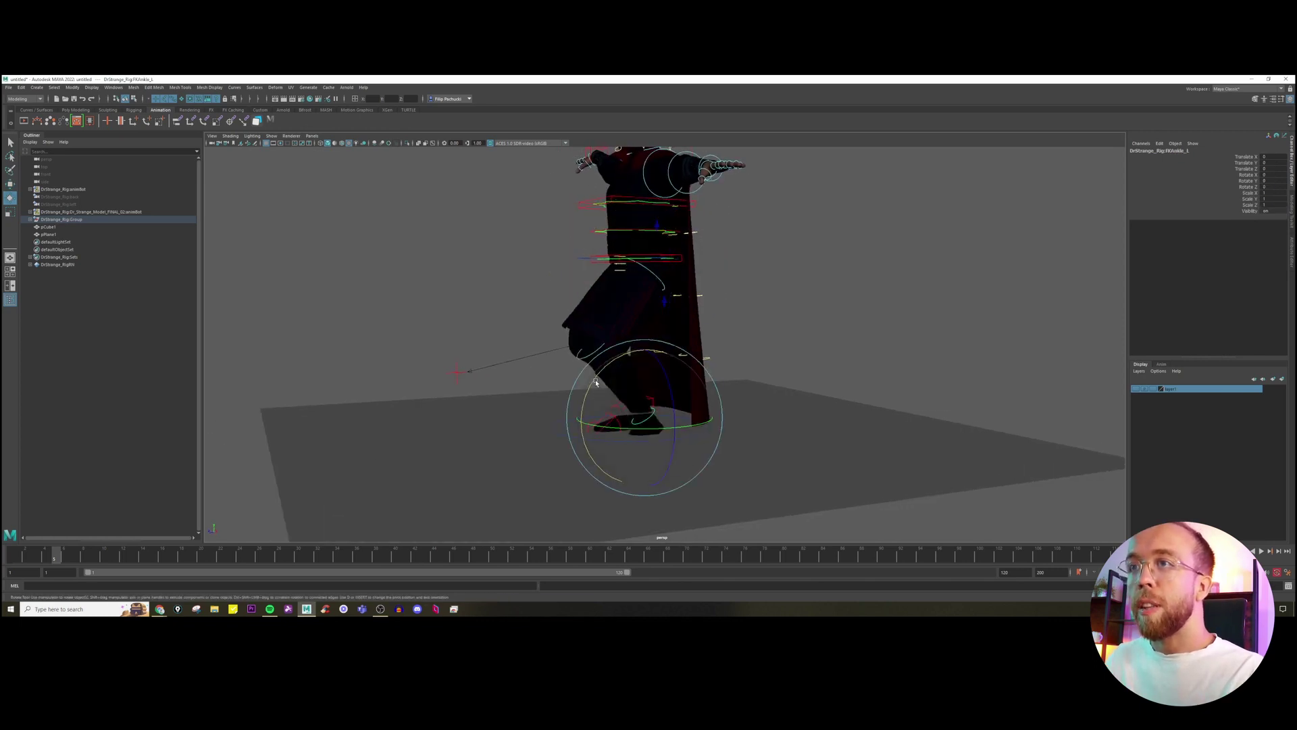
{"action": "left_click_drag", "start_coordinate": [593, 380], "coordinate": [686, 370]}
{"action": "scroll", "coordinate": [594, 359], "scroll_direction": "down", "scroll_amount": 2}
{"action": "scroll", "coordinate": [662, 358], "scroll_direction": "up", "scroll_amount": 2}
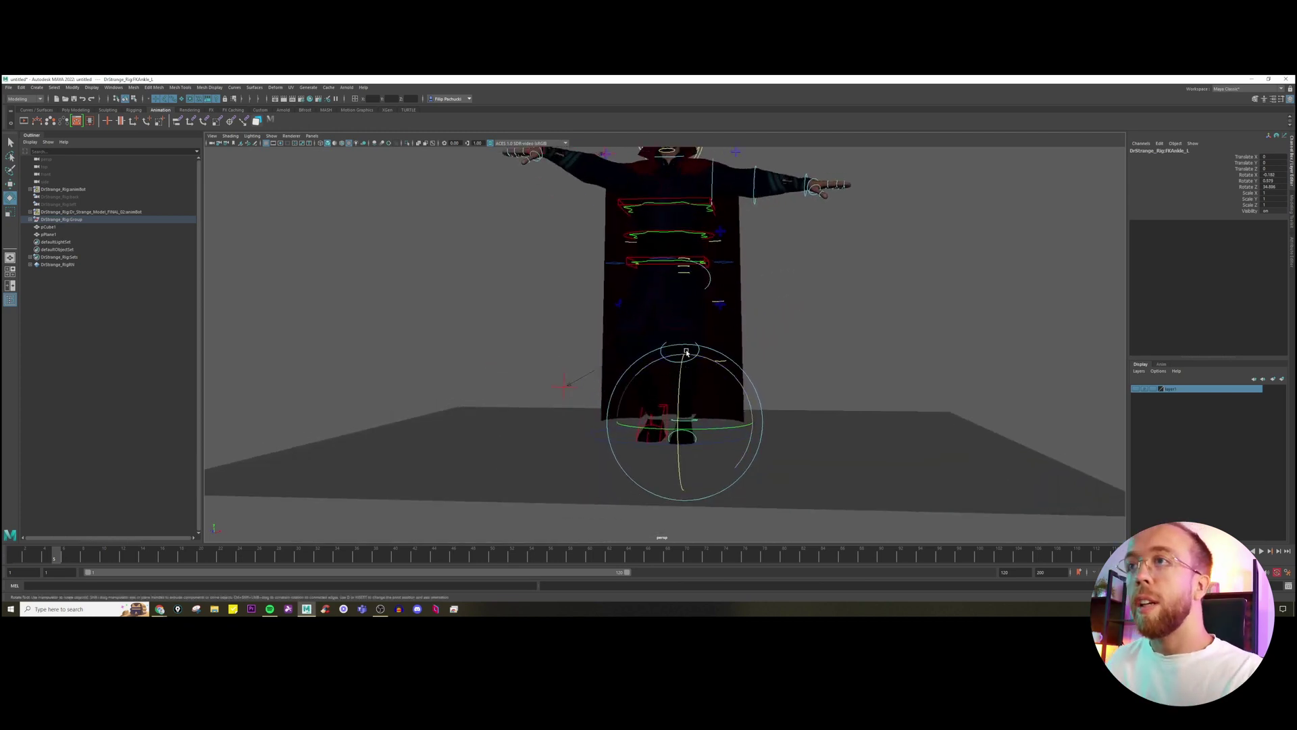
{"action": "left_click_drag", "start_coordinate": [686, 368], "coordinate": [668, 392], "text": "alt"}
{"action": "key", "text": "ctrl+z"}
{"action": "key", "text": "ctrl+z"}
{"action": "key", "text": "ctrl+z"}
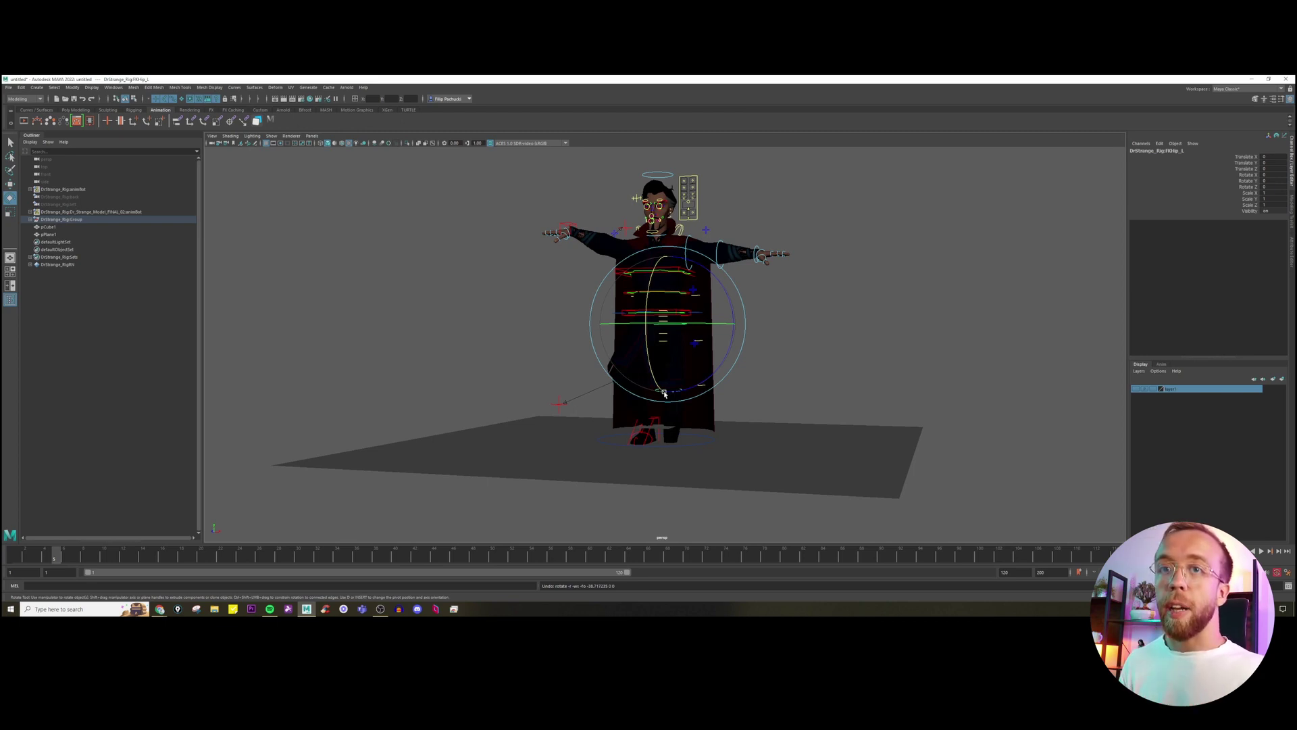
Turn on the display layer's visibility to show the tall box beside the character.
{"action": "scroll", "coordinate": [717, 304], "scroll_direction": "down", "scroll_amount": 3}
{"action": "middle_click_drag", "start_coordinate": [719, 305], "coordinate": [720, 333], "text": "alt"}
{"action": "scroll", "coordinate": [721, 333], "scroll_direction": "up", "scroll_amount": 3}
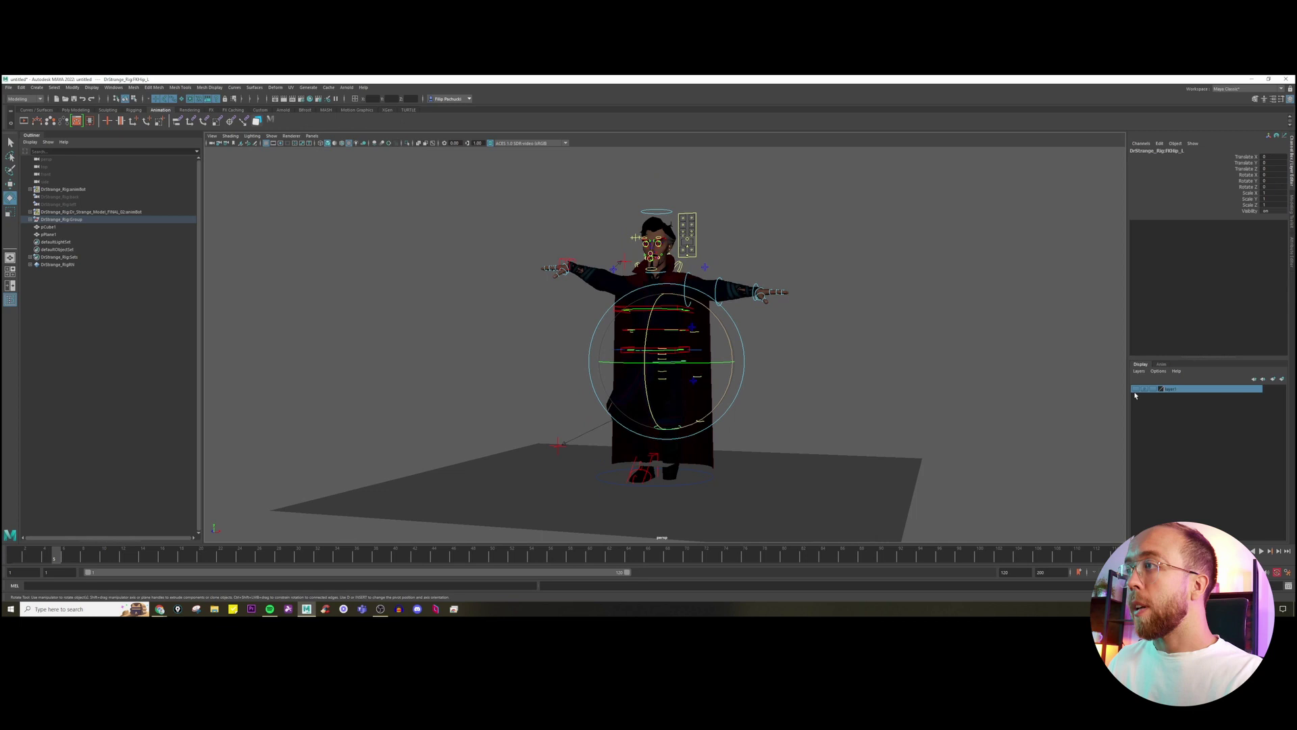
{"action": "left_click", "coordinate": [1136, 389]}
{"action": "left_click_drag", "start_coordinate": [778, 351], "coordinate": [772, 354], "text": "alt"}
{"action": "scroll", "coordinate": [768, 357], "scroll_direction": "up", "scroll_amount": 4}
{"action": "middle_click_drag", "start_coordinate": [764, 358], "coordinate": [800, 392], "text": "alt"}
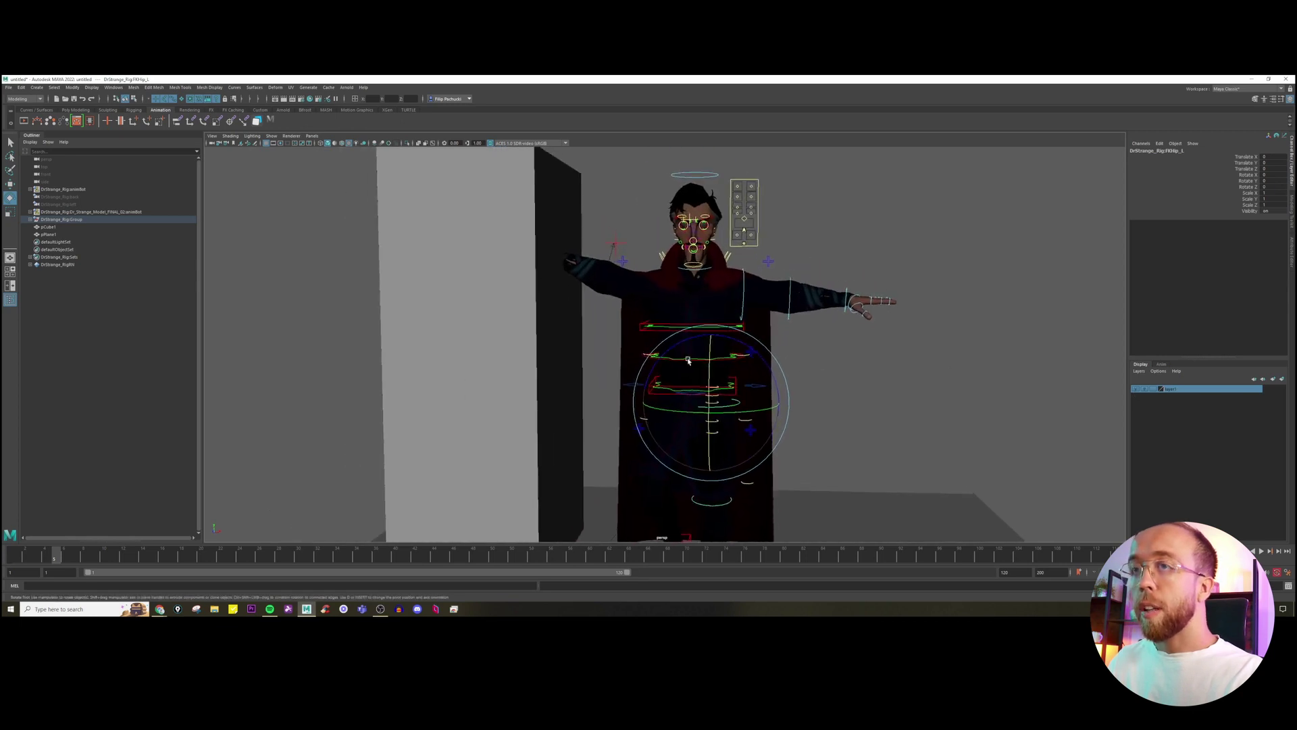
Set the viewport to plain shaded display and raise the body with the root control until the legs are straight.
{"action": "key", "text": "4"}
{"action": "left_click", "coordinate": [533, 269]}
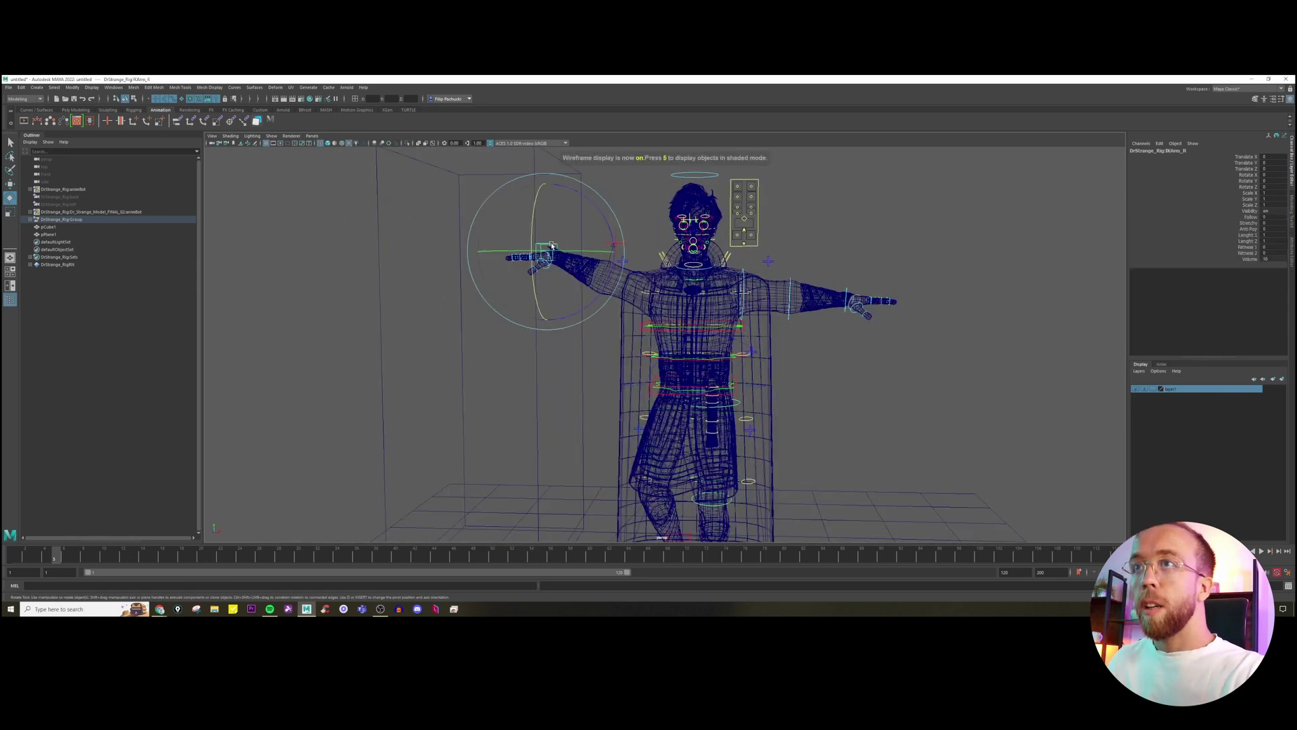
{"action": "key", "text": "5"}
{"action": "left_click_drag", "start_coordinate": [561, 258], "coordinate": [611, 351], "text": "alt"}
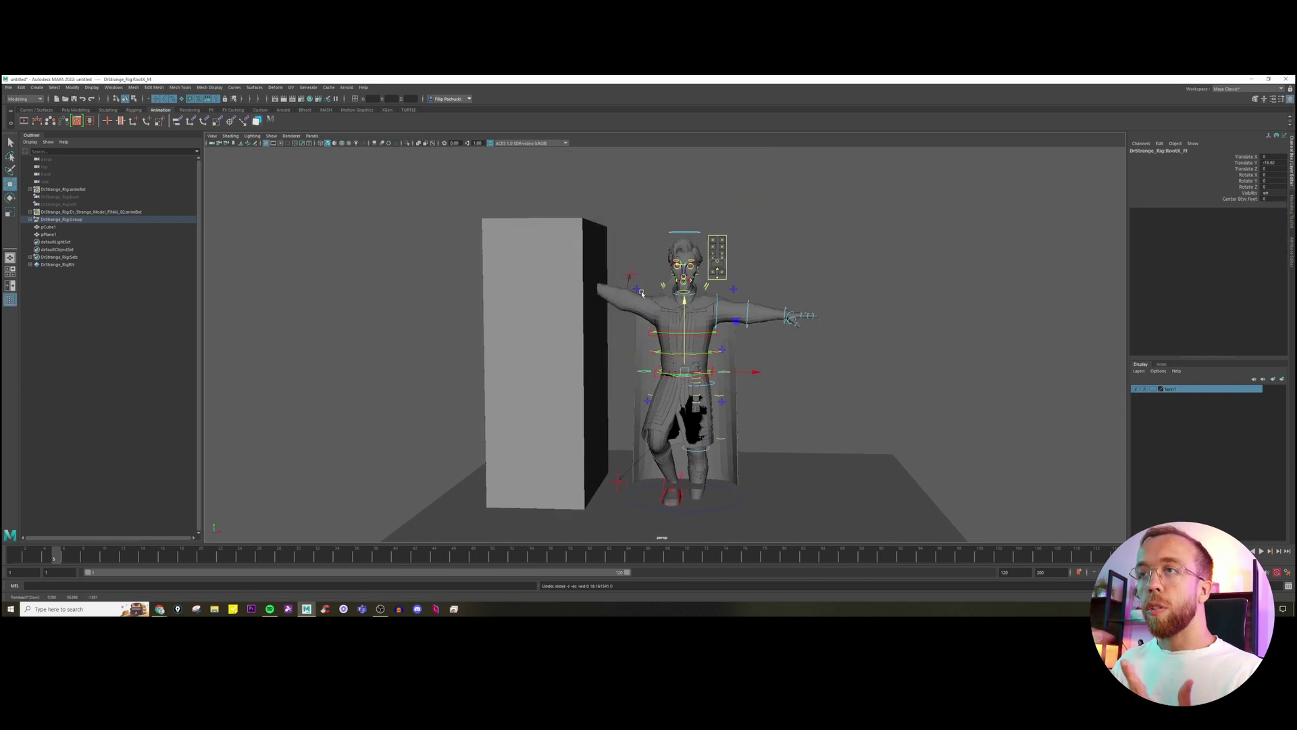
{"action": "left_click_drag", "start_coordinate": [684, 302], "coordinate": [685, 274]}
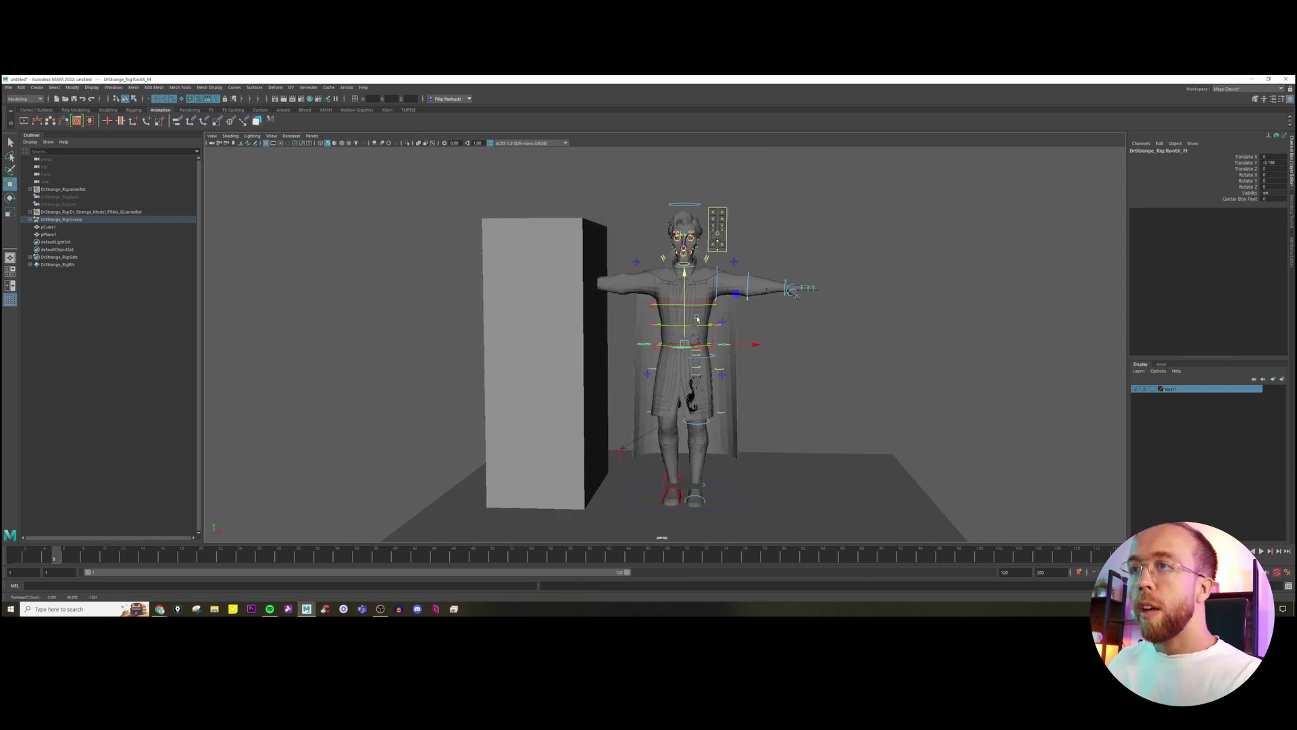
Switch the left leg back to IK by setting its switch control's FKIKBlend to 10.
{"action": "left_click", "coordinate": [716, 374]}
{"action": "left_click", "coordinate": [1267, 157]}
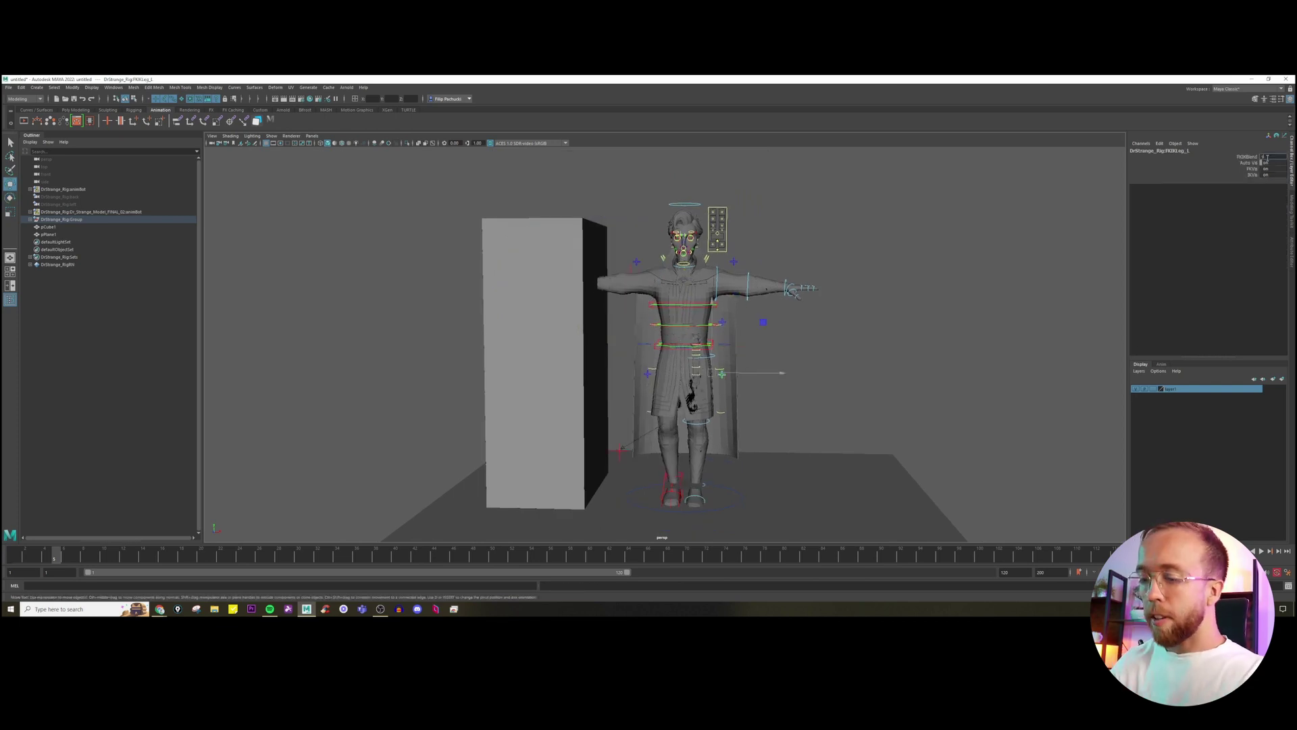
{"action": "scroll", "coordinate": [691, 291], "scroll_direction": "up", "scroll_amount": 3}
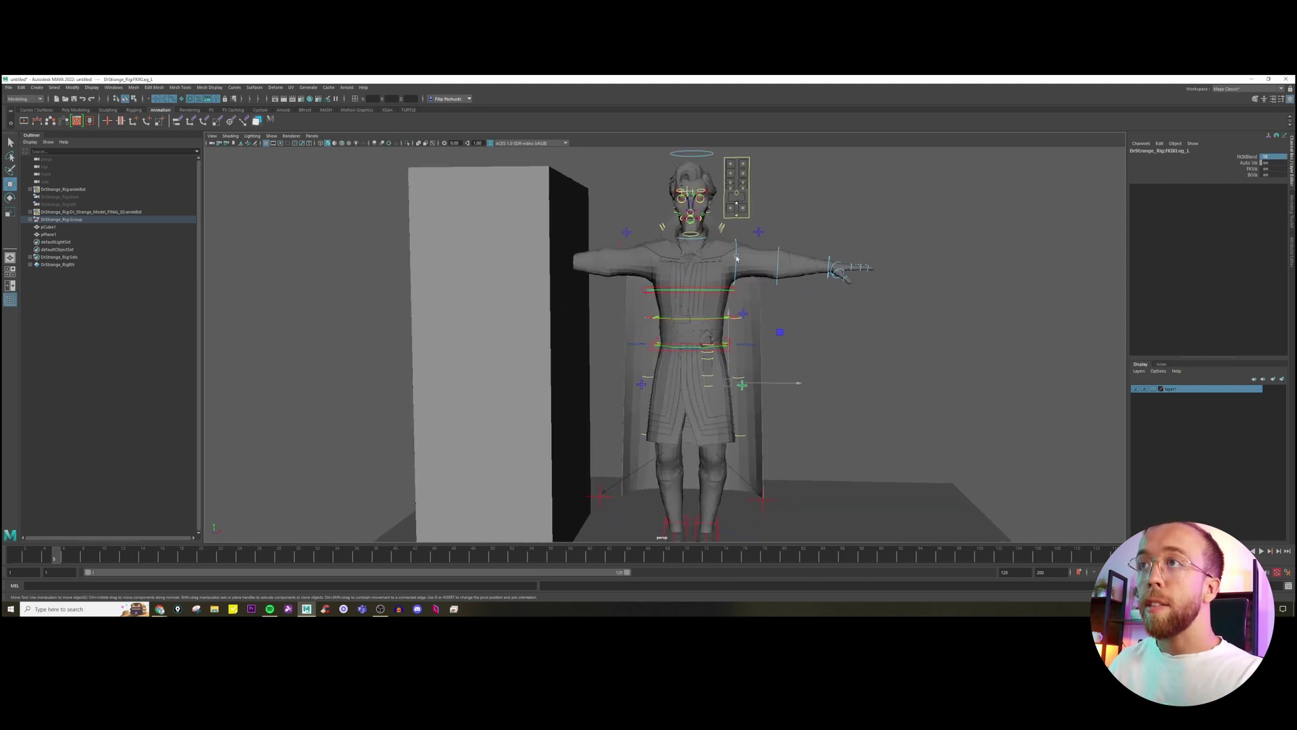
Try rotating the left arm from its FK shoulder control, and undo the rotation.
{"action": "left_click", "coordinate": [736, 252]}
{"action": "key", "text": "e"}
{"action": "mouse_move", "coordinate": [786, 304]}
{"action": "left_mouse_down"}
{"action": "mouse_move", "coordinate": [752, 332]}
{"action": "mouse_move", "coordinate": [777, 312]}
{"action": "left_mouse_up"}
{"action": "key", "text": "ctrl+z"}
Try moving the left leg's pole vector control, and undo the move.
{"action": "scroll", "coordinate": [731, 428], "scroll_direction": "down", "scroll_amount": 3}
{"action": "left_click_drag", "start_coordinate": [731, 428], "coordinate": [698, 449], "text": "alt"}
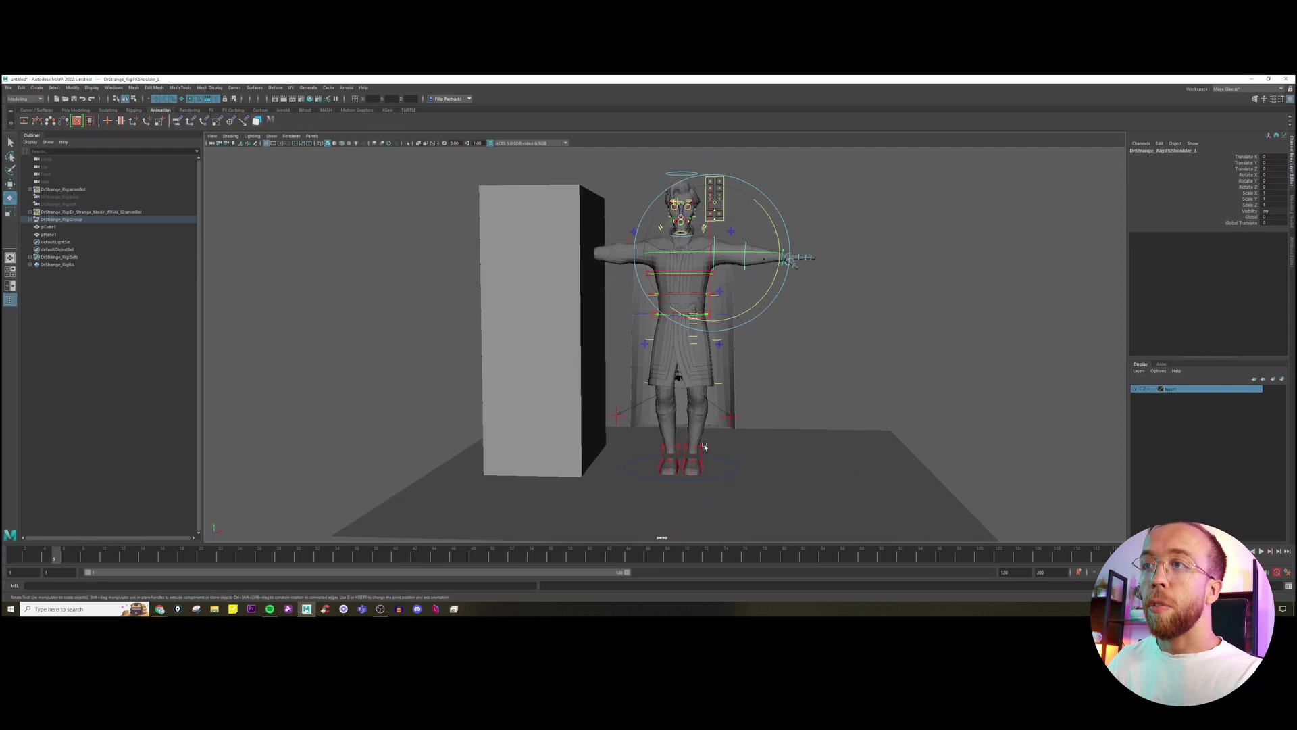
{"action": "left_click", "coordinate": [729, 421]}
{"action": "key", "text": "w"}
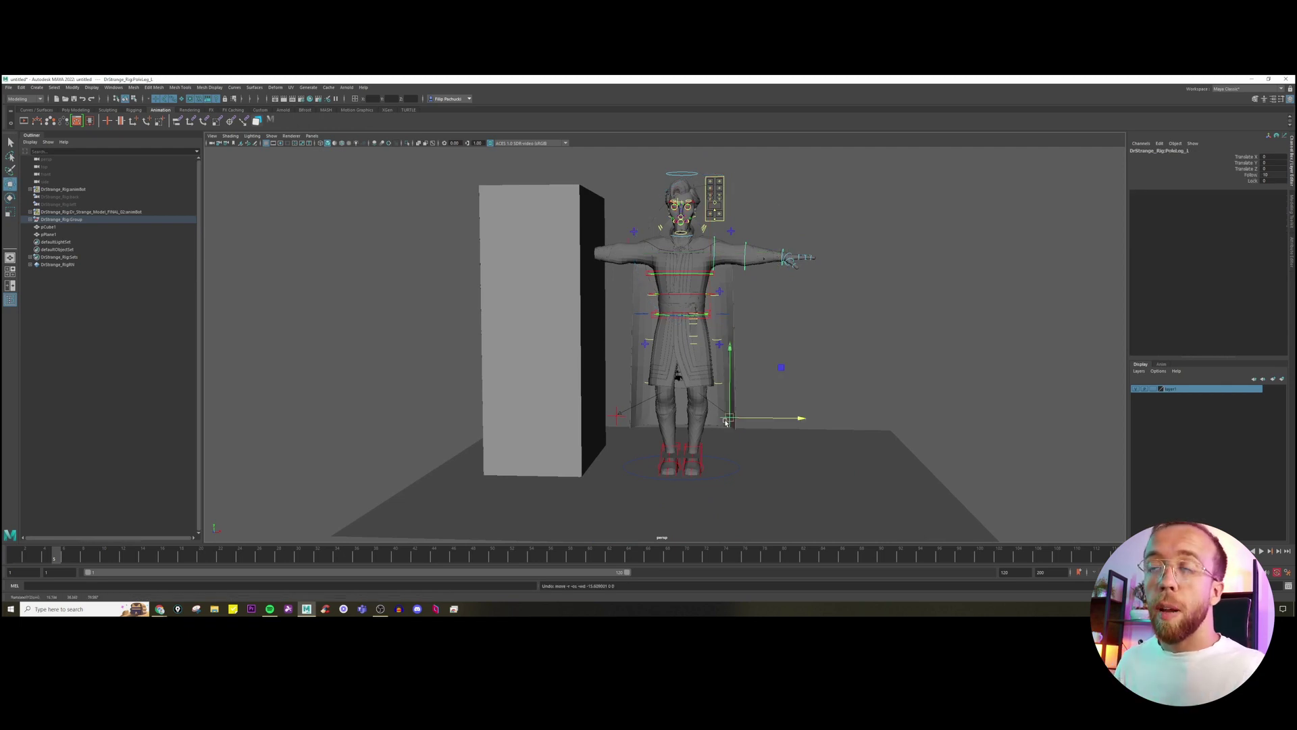
Select the left and right arms' FK/IK switch controls in turn to compare their FKIKBlend settings.
{"action": "scroll", "coordinate": [743, 304], "scroll_direction": "up", "scroll_amount": 3}
{"action": "left_click", "coordinate": [770, 211]}
{"action": "key", "text": "e"}
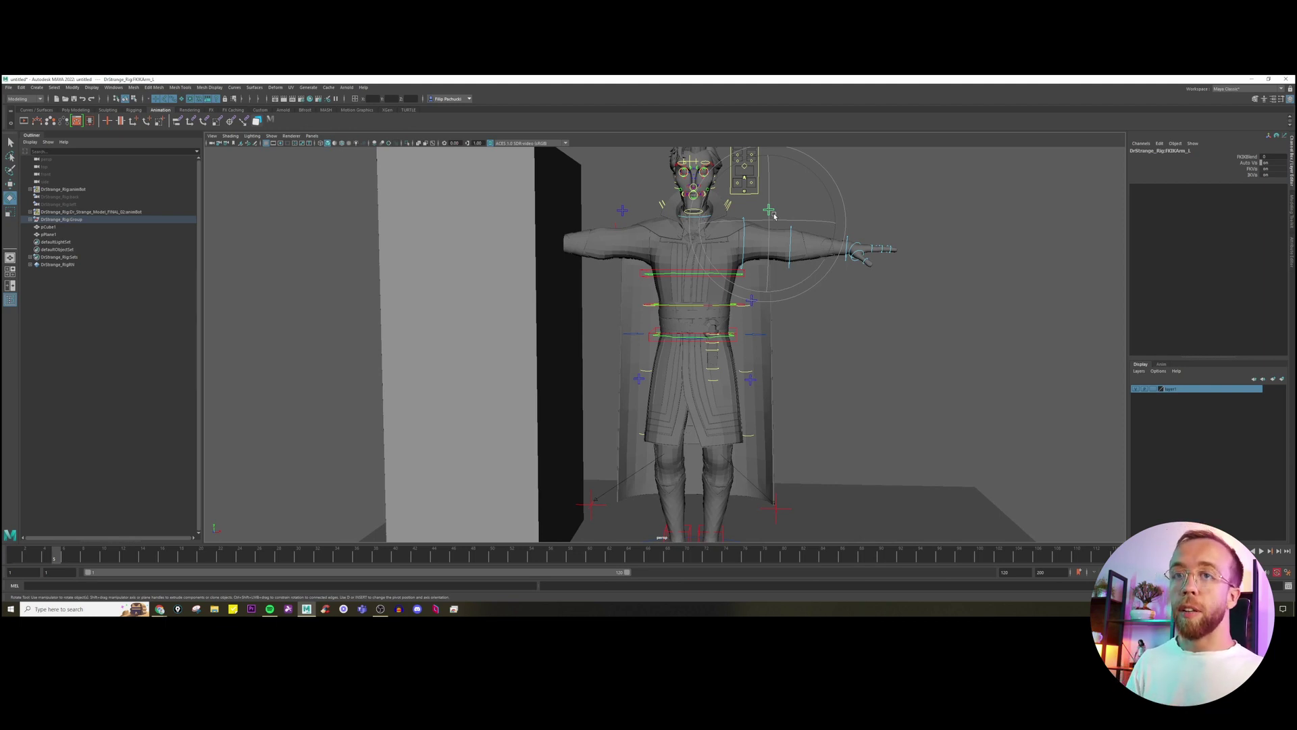
{"action": "scroll", "coordinate": [558, 247], "scroll_direction": "up", "scroll_amount": 2}
{"action": "left_click", "coordinate": [639, 229]}
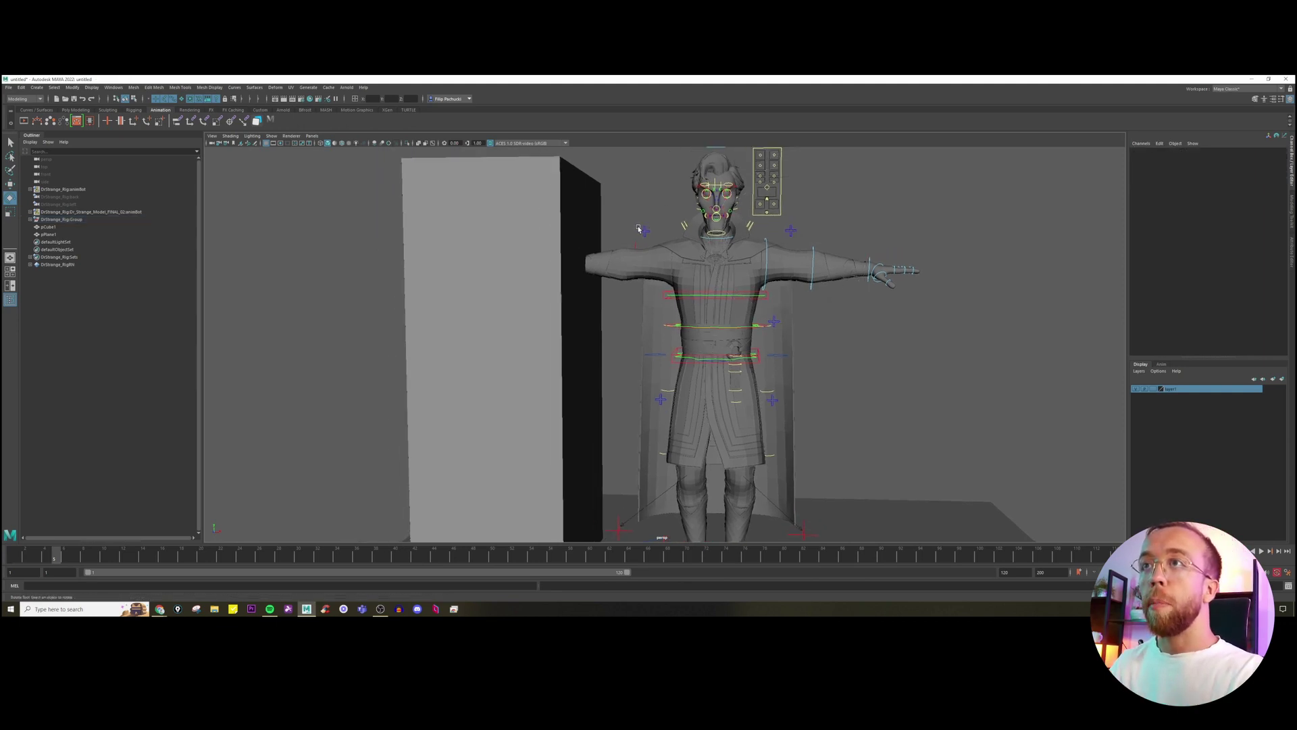
{"action": "left_click", "coordinate": [643, 230]}
{"action": "left_click_drag", "start_coordinate": [644, 230], "coordinate": [645, 284], "text": "alt"}
{"action": "scroll", "coordinate": [645, 285], "scroll_direction": "up", "scroll_amount": 2}
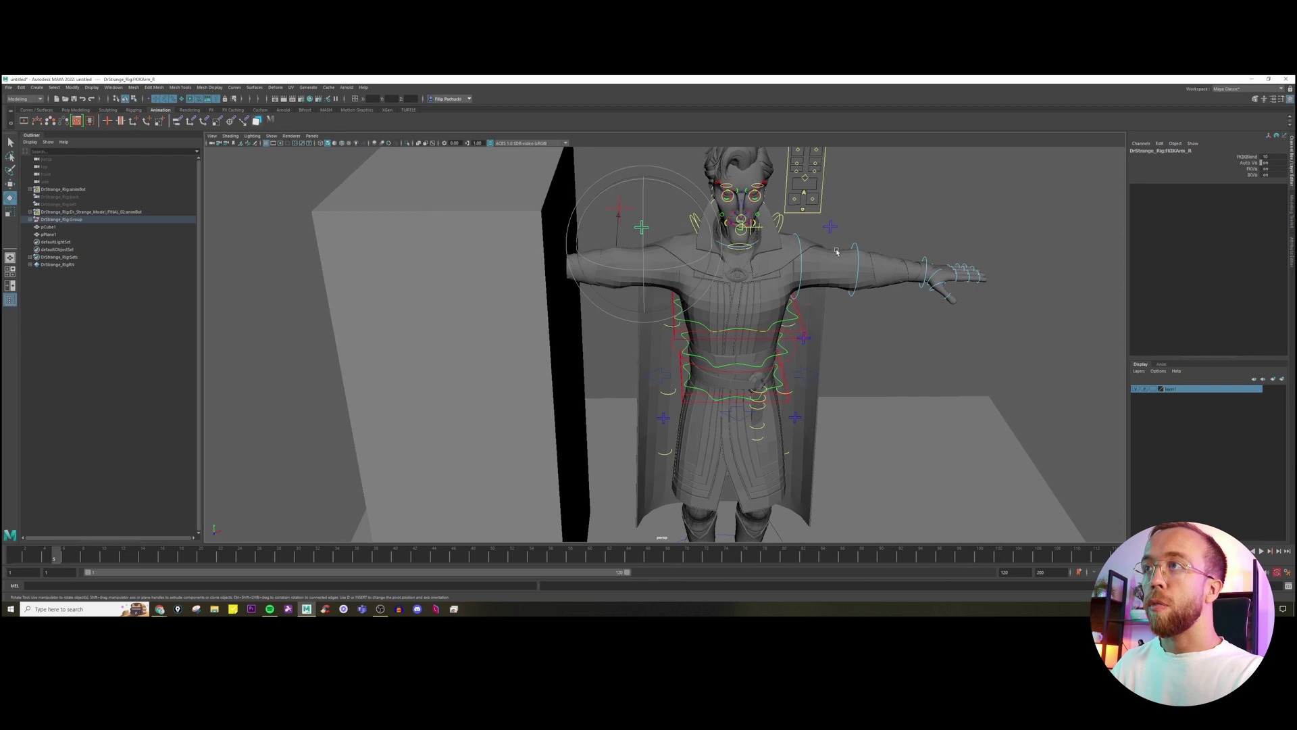
Try a small rotation of the left arm's FK shoulder control, and undo it.
{"action": "left_click", "coordinate": [804, 240]}
{"action": "left_click", "coordinate": [801, 240]}
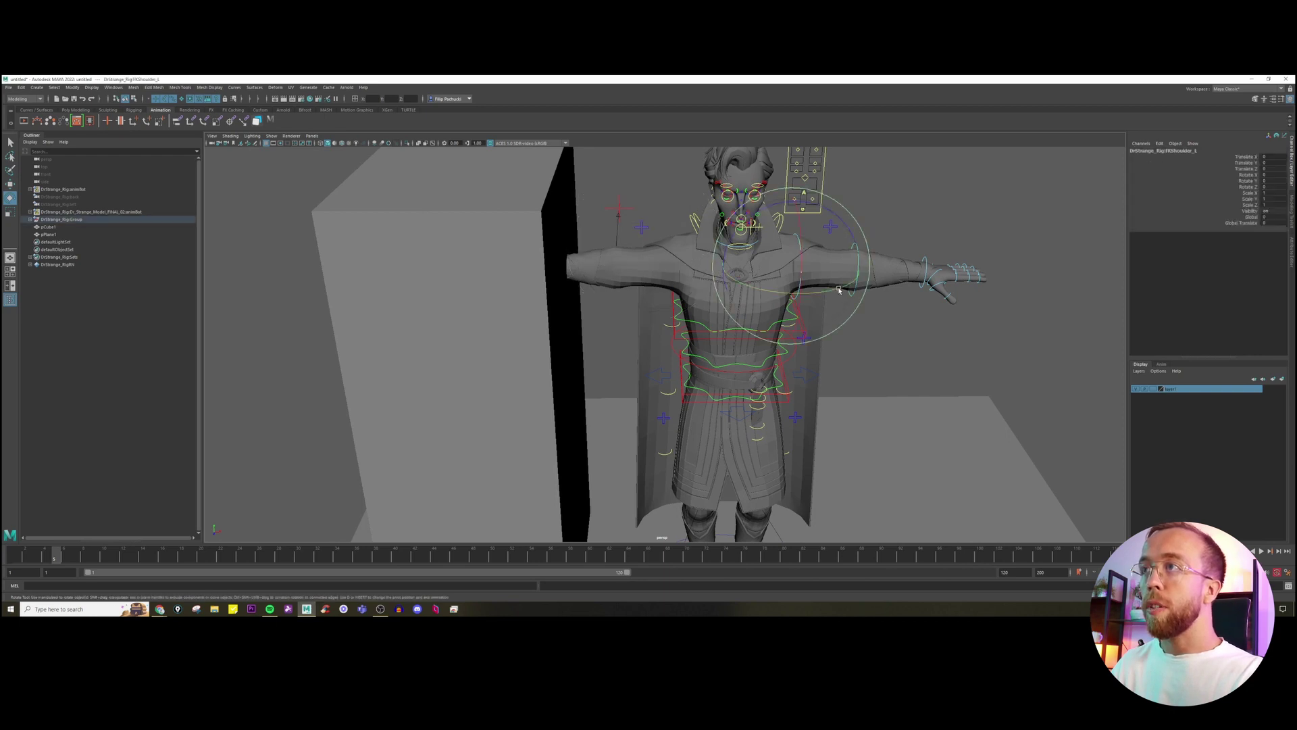
{"action": "mouse_move", "coordinate": [840, 288]}
{"action": "left_mouse_down"}
{"action": "mouse_move", "coordinate": [862, 268]}
{"action": "mouse_move", "coordinate": [847, 277]}
{"action": "left_mouse_up"}
{"action": "key", "text": "ctrl+z"}
{"action": "key", "text": "w"}
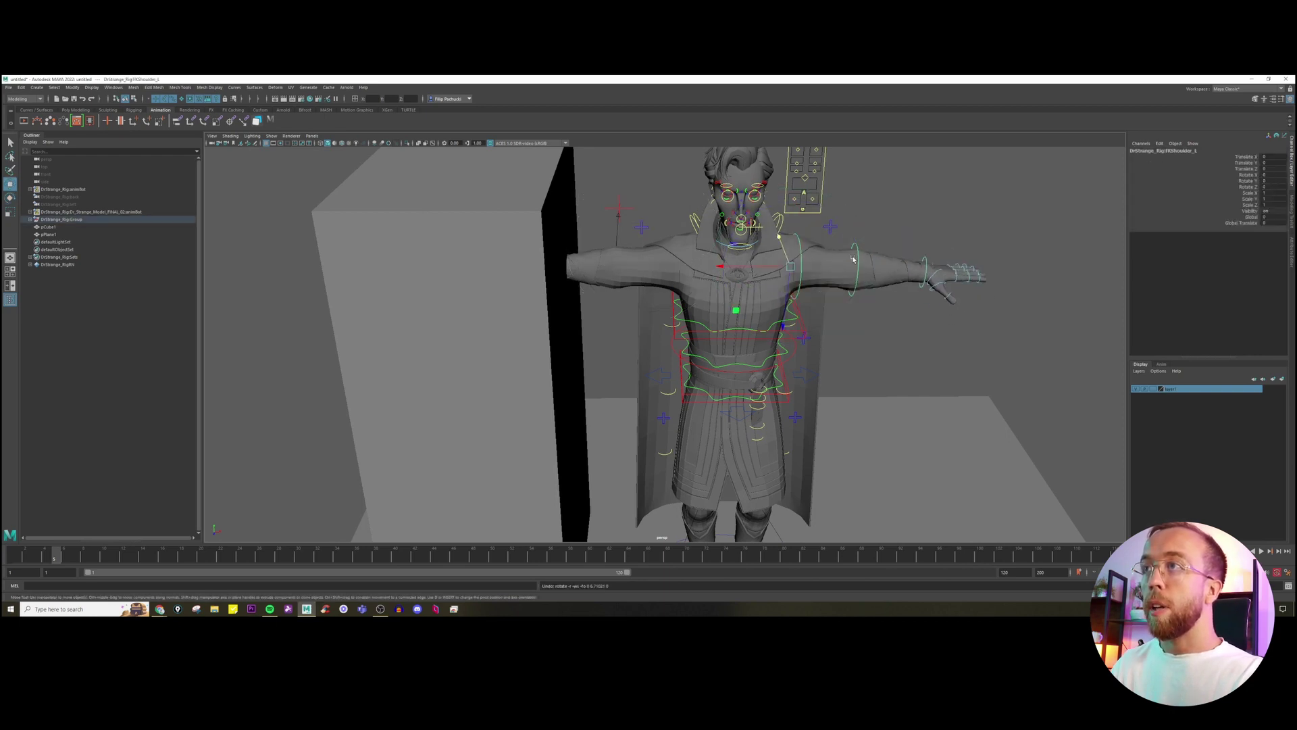
Select the right hand's IK control hidden inside the box using wireframe display, and return to shaded display.
{"action": "middle_click_drag", "start_coordinate": [762, 465], "coordinate": [772, 467], "text": "alt"}
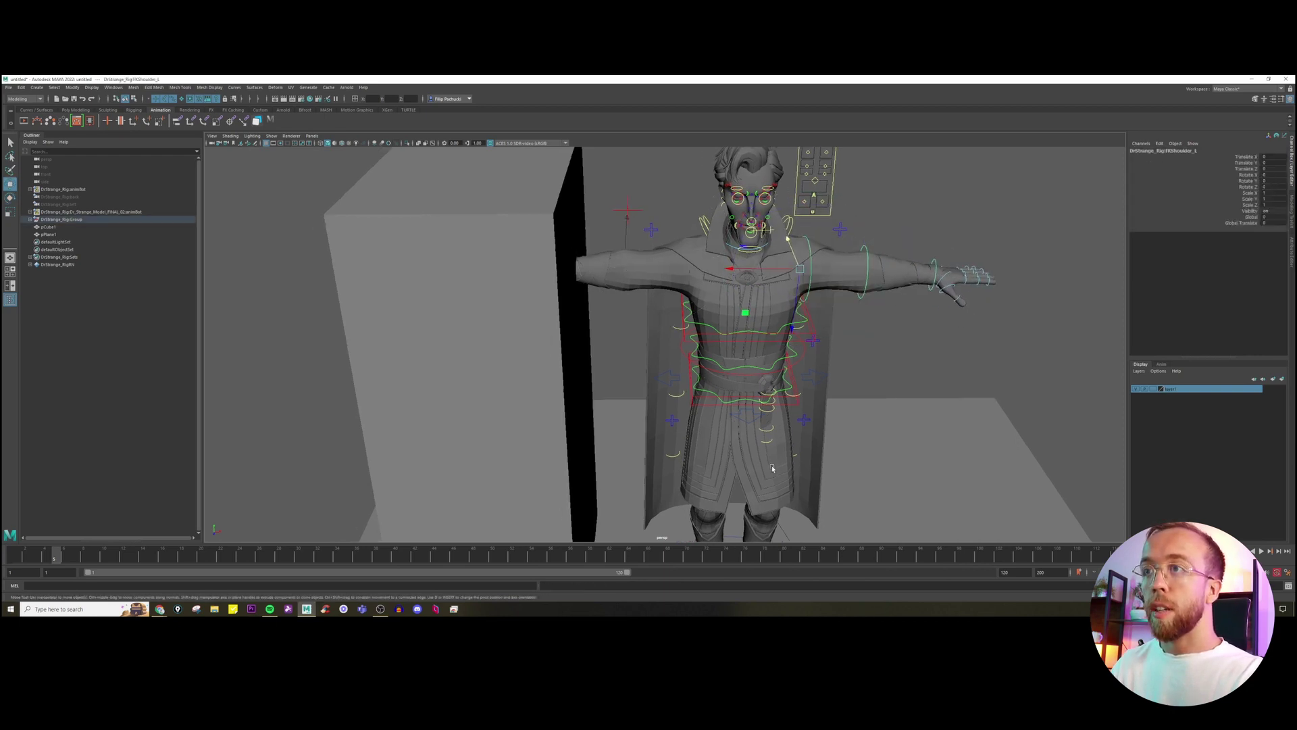
{"action": "left_click_drag", "start_coordinate": [772, 469], "coordinate": [652, 343], "text": "alt"}
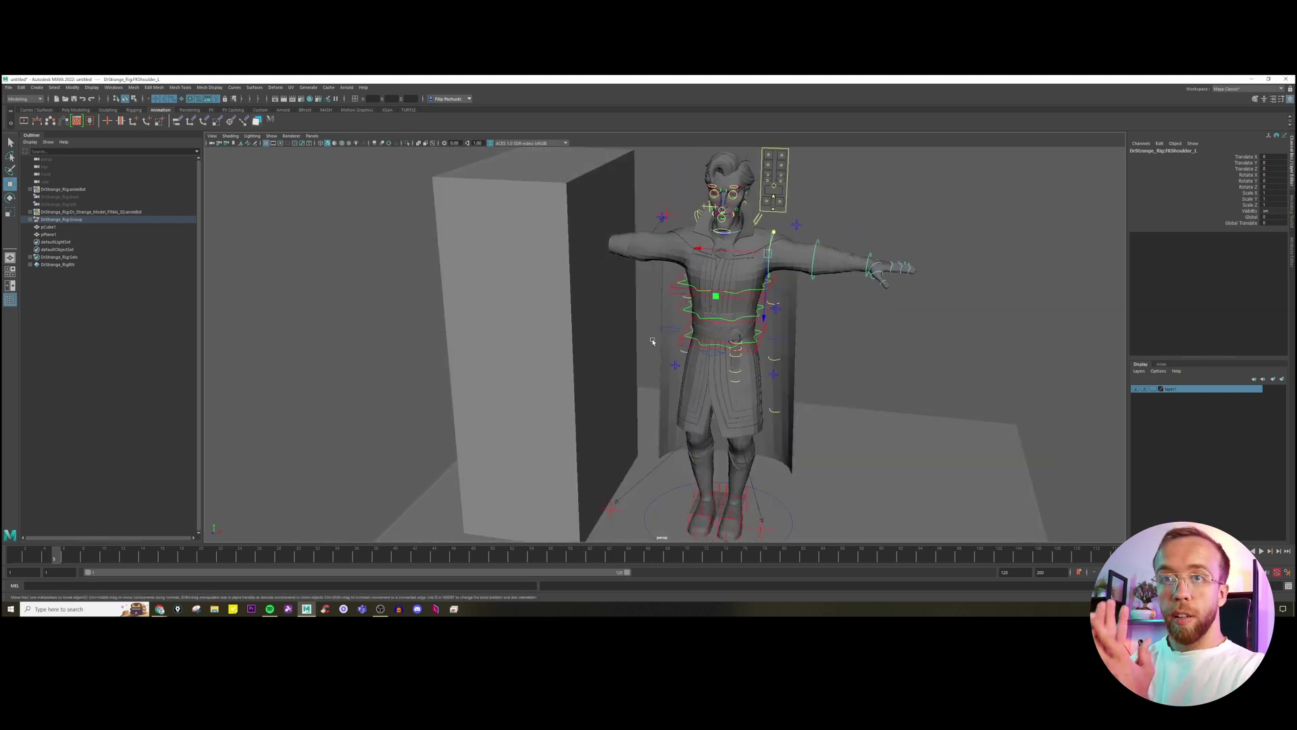
{"action": "middle_click_drag", "start_coordinate": [631, 259], "coordinate": [637, 267], "text": "alt"}
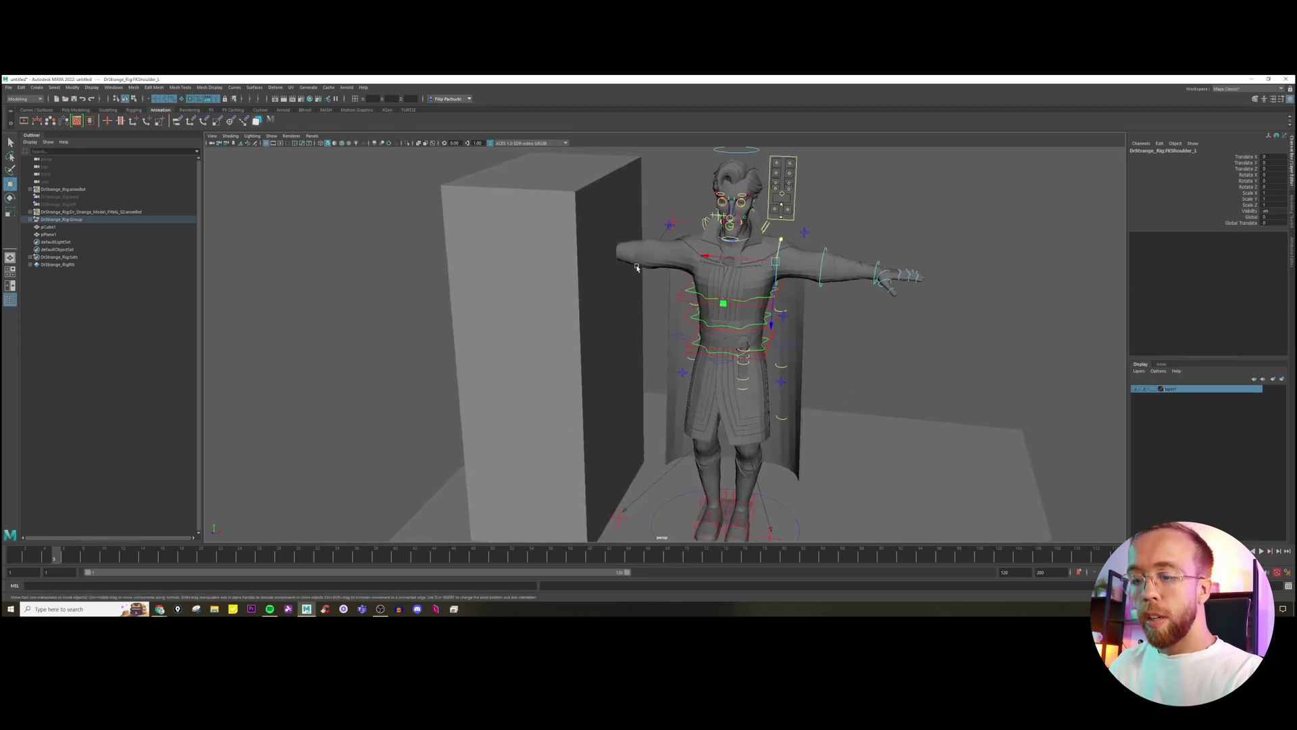
{"action": "right_click_drag", "start_coordinate": [636, 267], "coordinate": [646, 288], "text": "alt"}
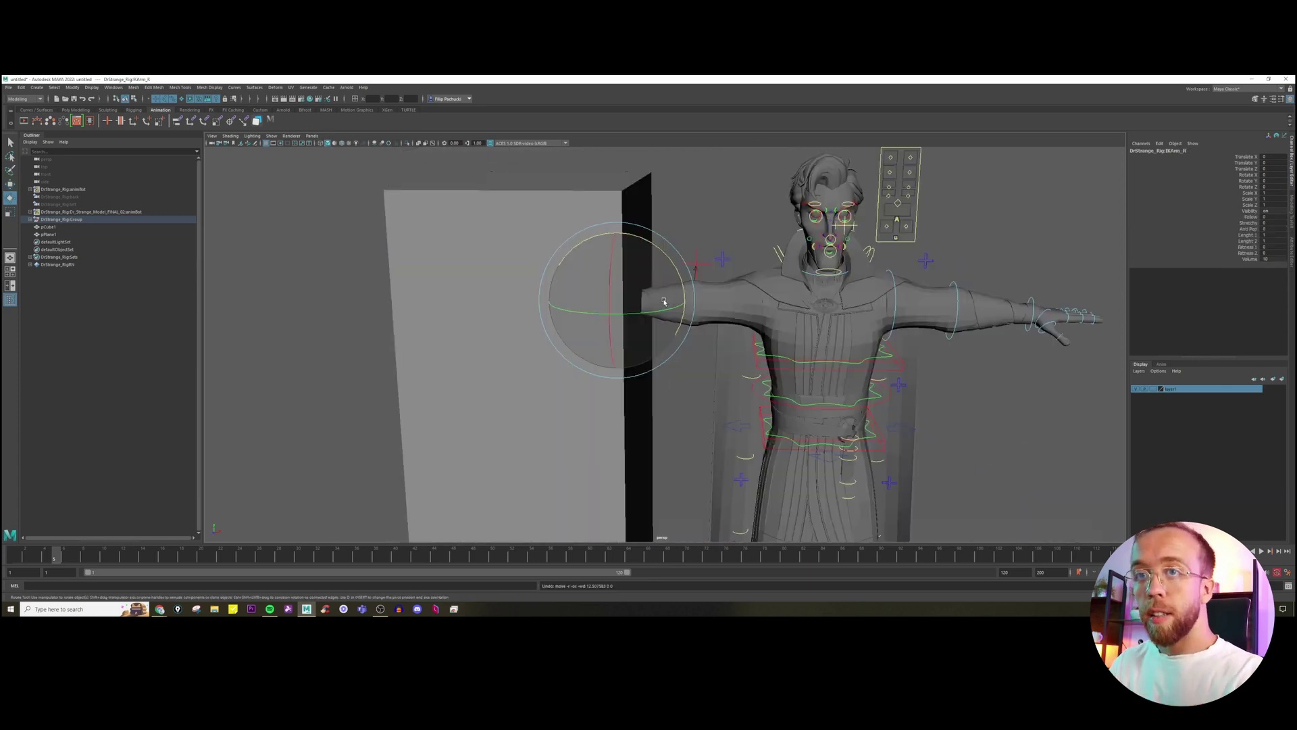
{"action": "key", "text": "4"}
{"action": "left_click", "coordinate": [676, 248]}
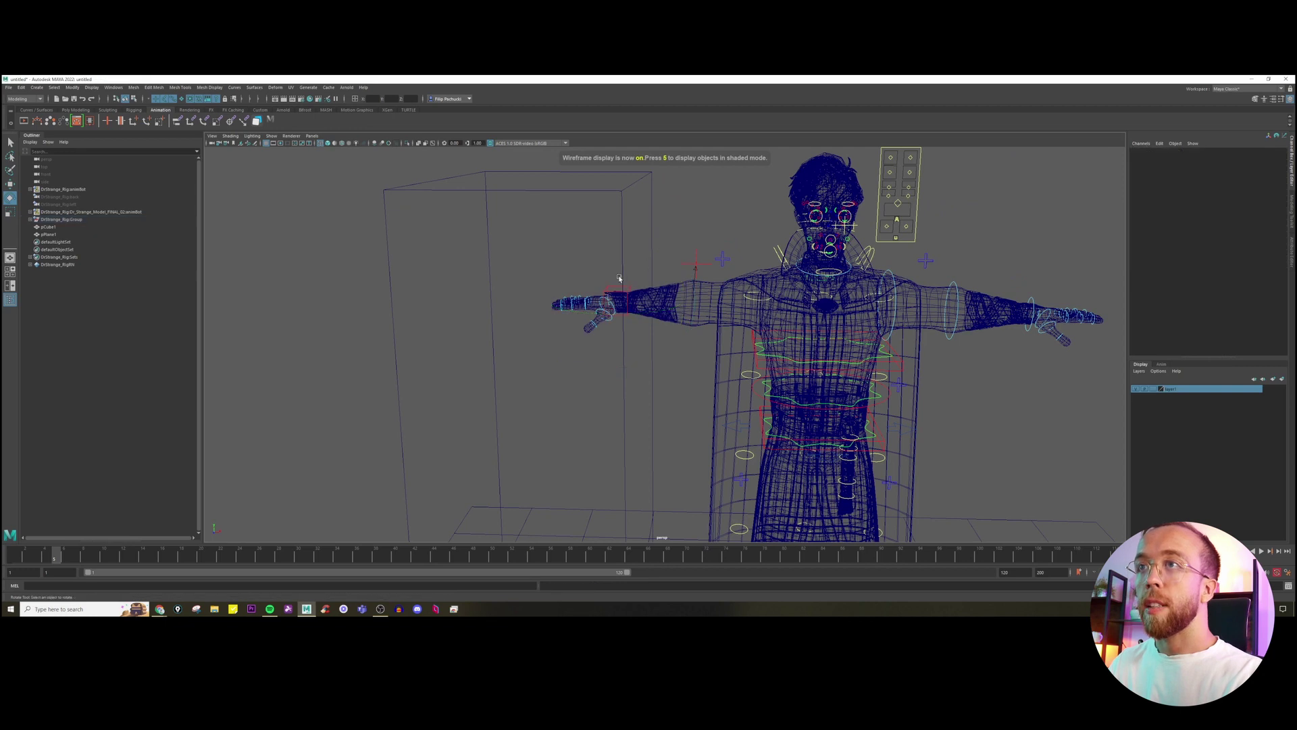
{"action": "left_click", "coordinate": [613, 285]}
{"action": "key", "text": "5"}
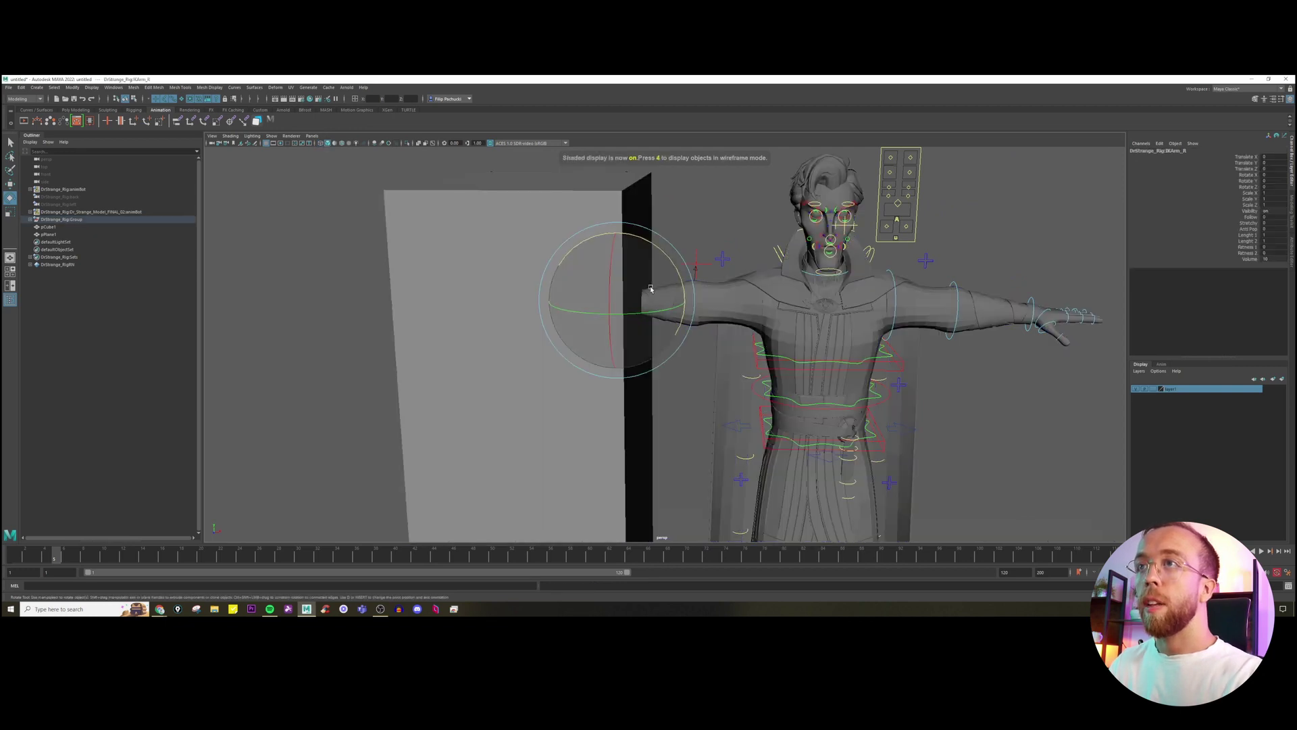
Move and rotate the right arm's IK hand control so the palm rests against the side of the box.
{"action": "key", "text": "w"}
{"action": "left_click_drag", "start_coordinate": [653, 302], "coordinate": [622, 289]}
{"action": "key", "text": "e"}
{"action": "key", "text": "w"}
{"action": "scroll", "coordinate": [710, 304], "scroll_direction": "down", "scroll_amount": 4}
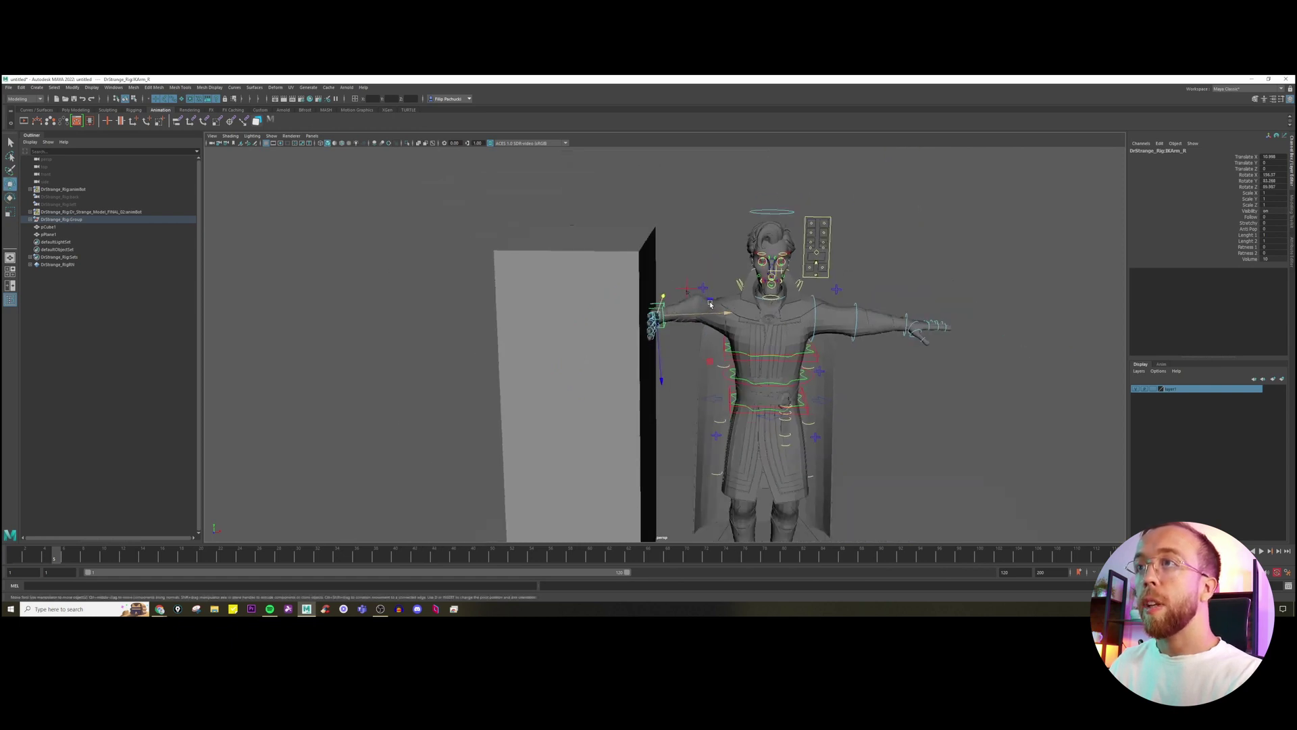
Move the right arm's pole vector control slightly down to adjust the elbow.
{"action": "left_click", "coordinate": [686, 289]}
{"action": "left_click_drag", "start_coordinate": [703, 298], "coordinate": [696, 269], "text": "alt"}
{"action": "mouse_move", "coordinate": [689, 269]}
{"action": "left_mouse_down"}
{"action": "mouse_move", "coordinate": [689, 292]}
{"action": "mouse_move", "coordinate": [692, 272]}
{"action": "left_mouse_up"}
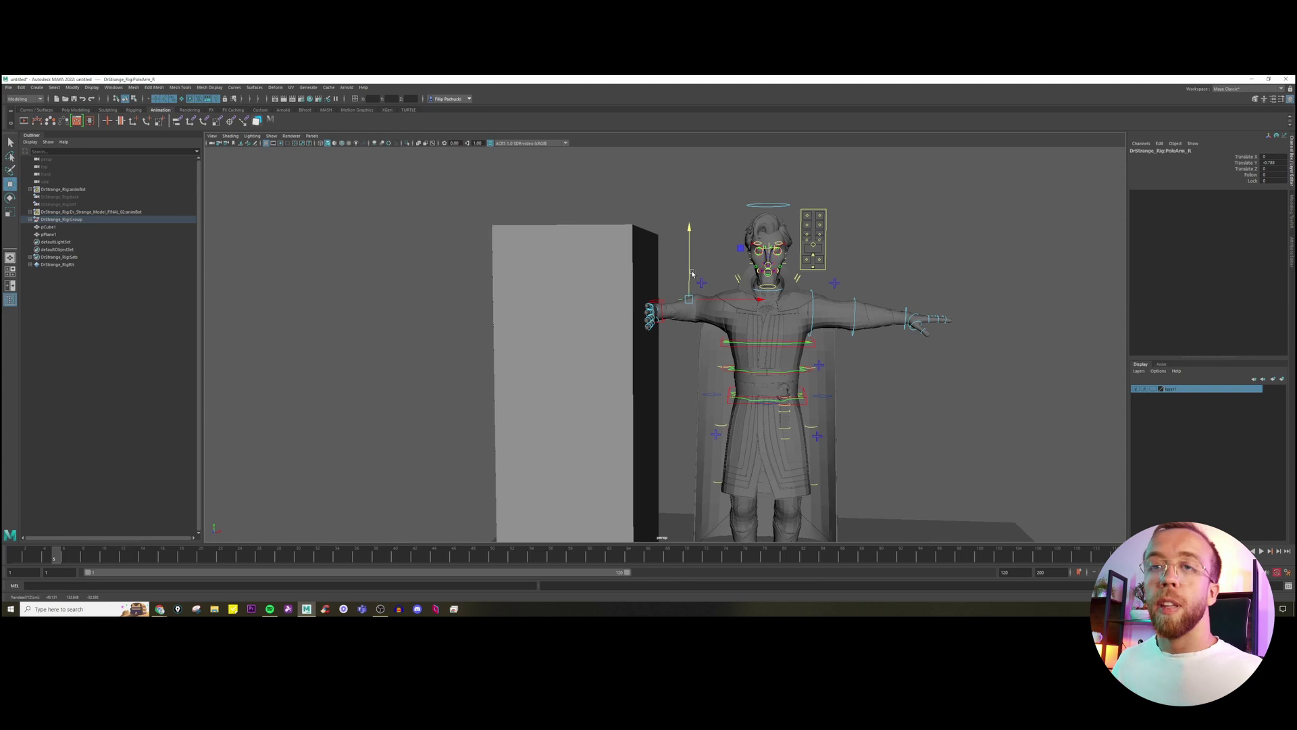
Try moving the character's root control to test the planted right IK hand, and undo the moves.
{"action": "left_click", "coordinate": [658, 302]}
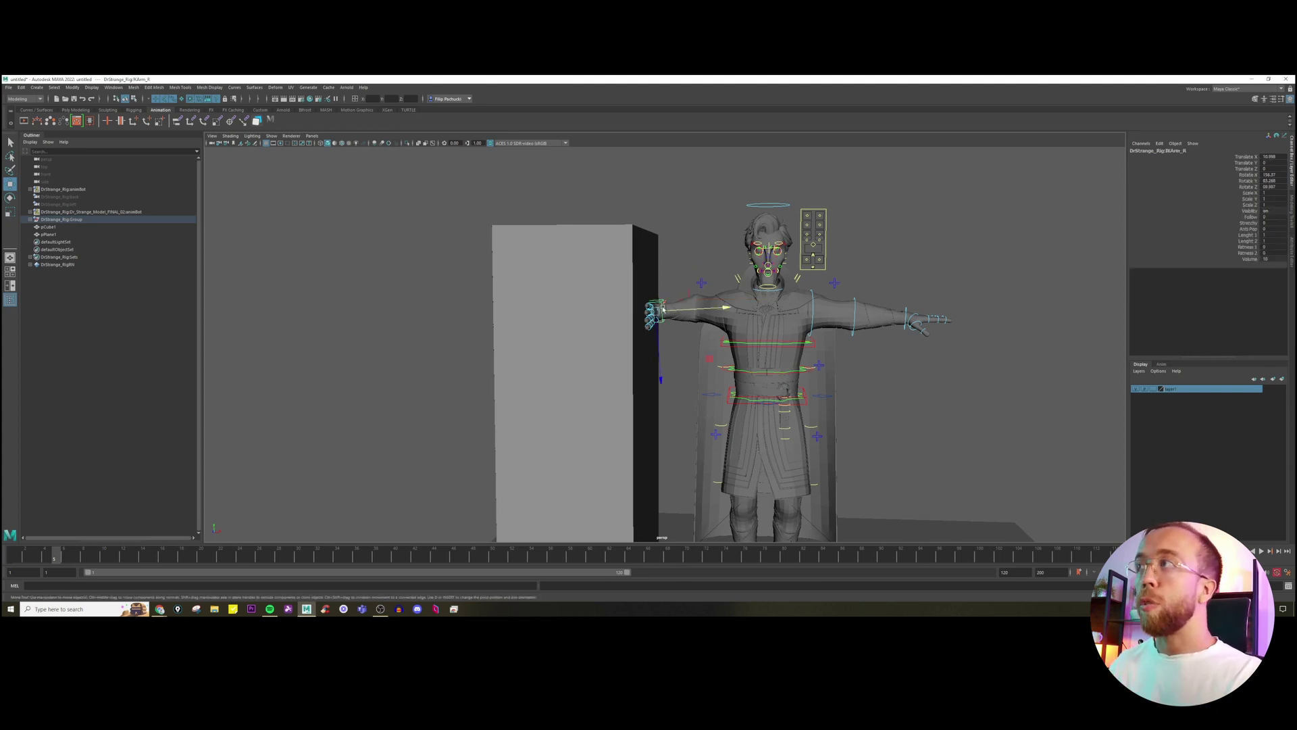
{"action": "scroll", "coordinate": [660, 304], "scroll_direction": "up", "scroll_amount": 3}
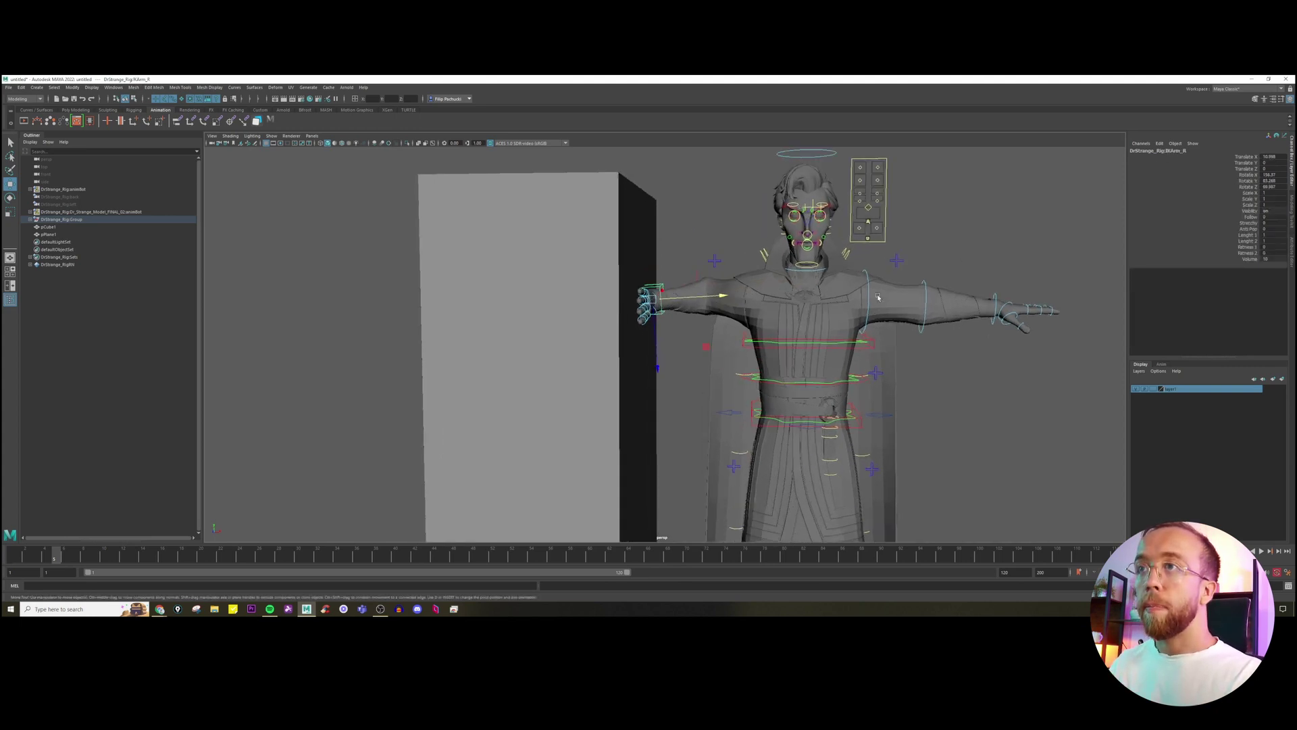
{"action": "left_click", "coordinate": [798, 370]}
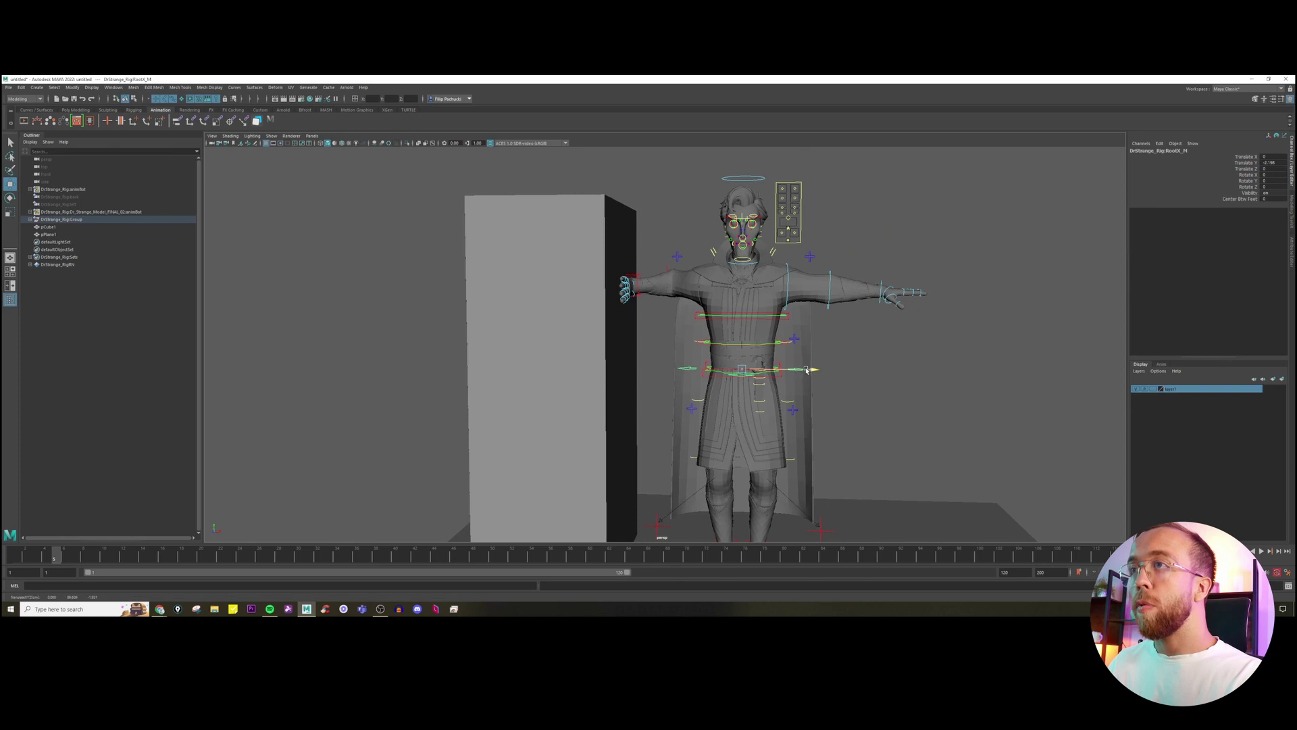
{"action": "left_click_drag", "start_coordinate": [805, 369], "coordinate": [814, 359]}
{"action": "key", "text": "ctrl+z"}
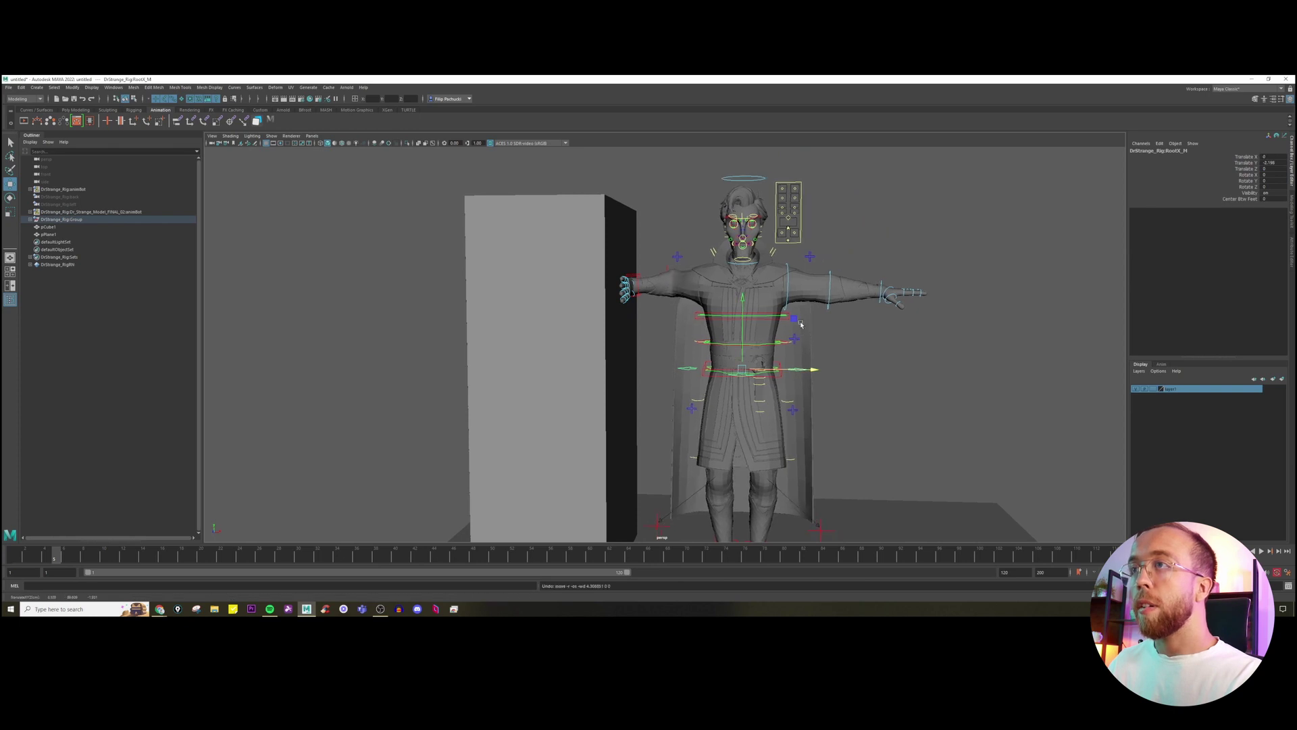
{"action": "key", "text": "ctrl+z"}
{"action": "key", "text": "ctrl+z"}
{"action": "key", "text": "ctrl+z"}
{"action": "key", "text": "ctrl+z"}
{"action": "key", "text": "ctrl+z"}
{"action": "key", "text": "ctrl+z"}
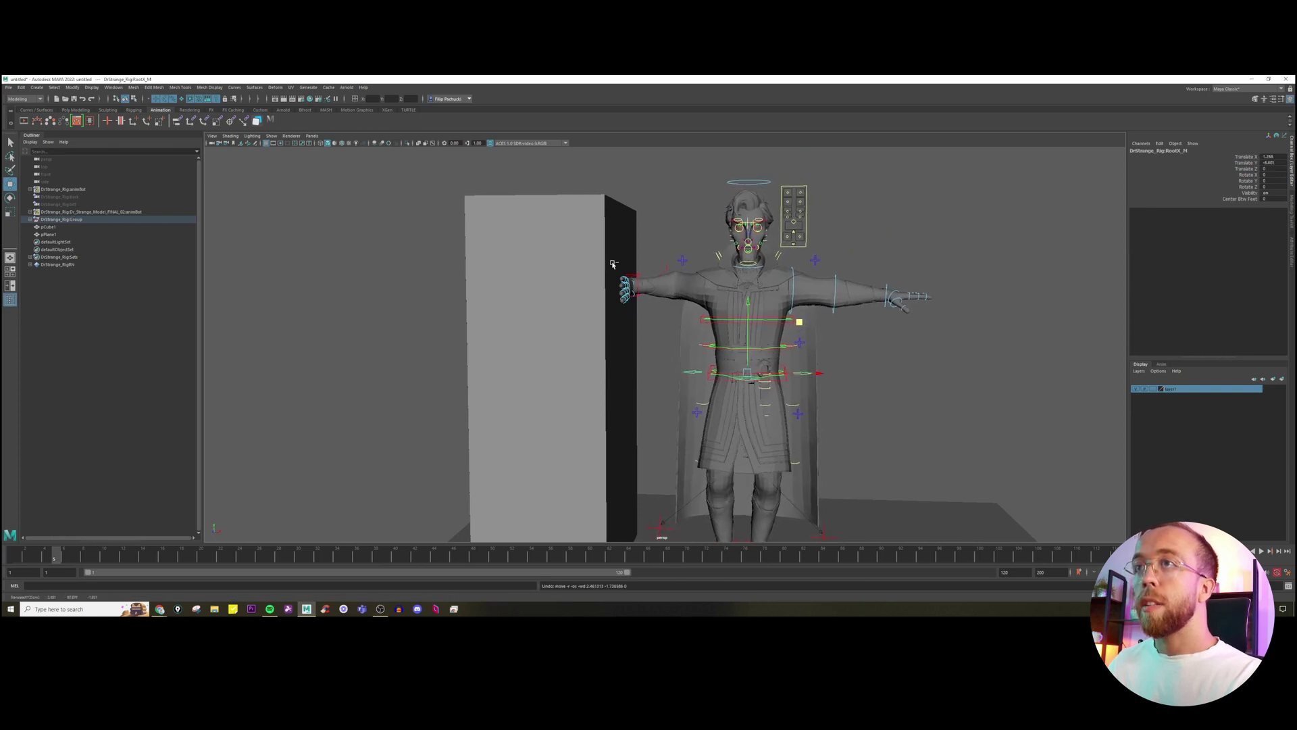
{"action": "key", "text": "ctrl+z"}
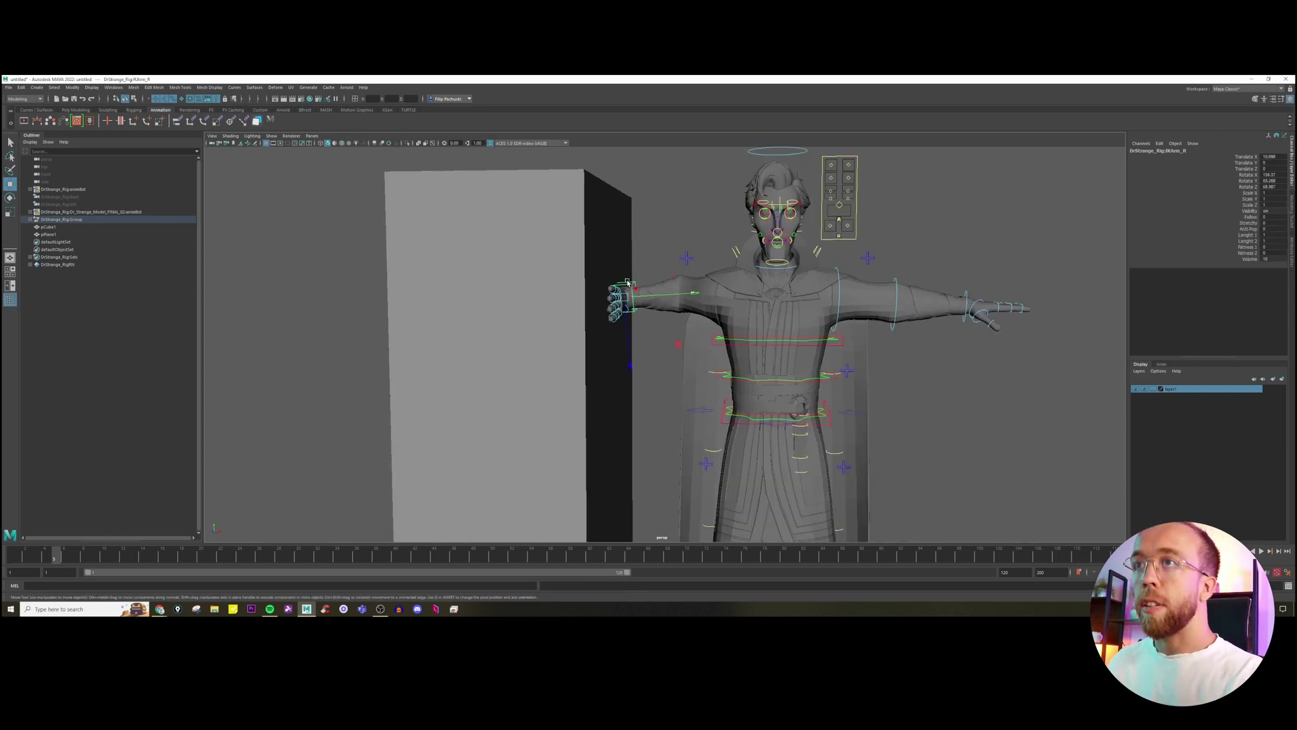
Set the Follow attribute of the right arm's IK hand control to 10.
{"action": "left_click", "coordinate": [1249, 217]}
{"action": "middle_click_drag", "start_coordinate": [924, 327], "coordinate": [914, 327], "text": "alt"}
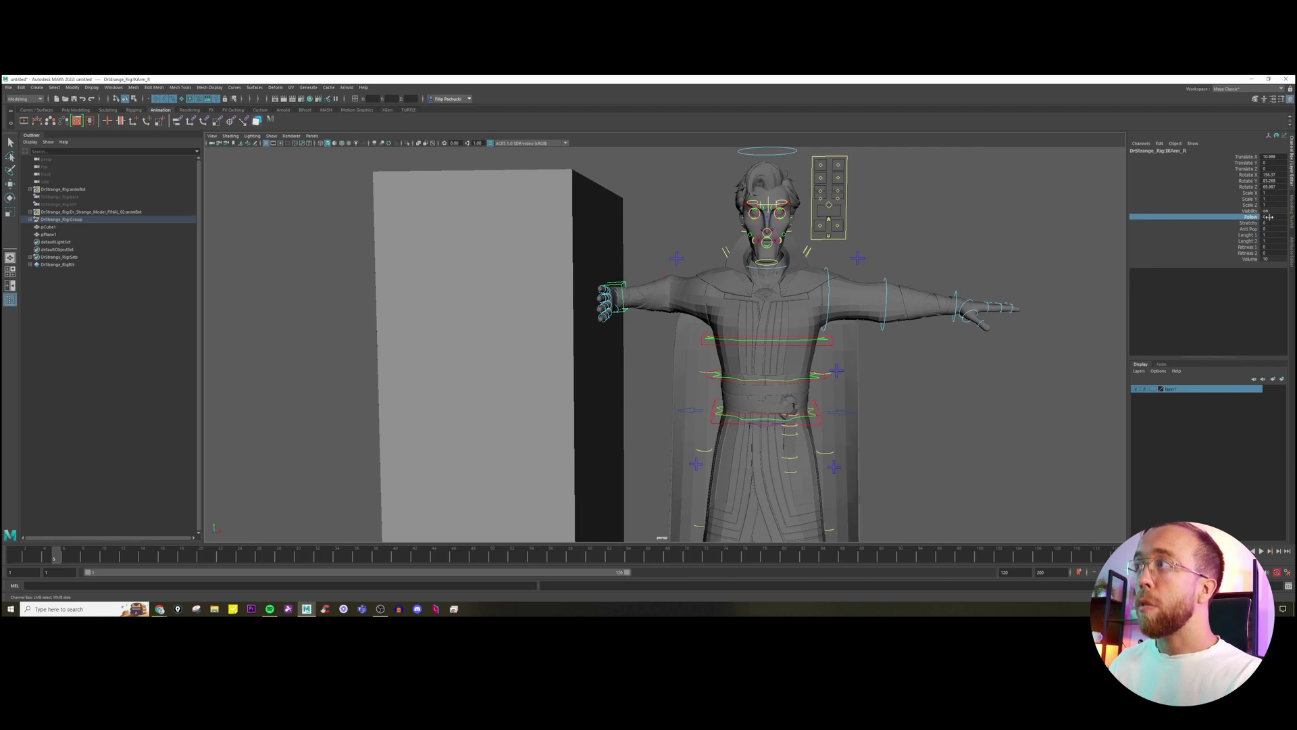
{"action": "double_click", "coordinate": [1268, 217]}
{"action": "type", "text": "1"}
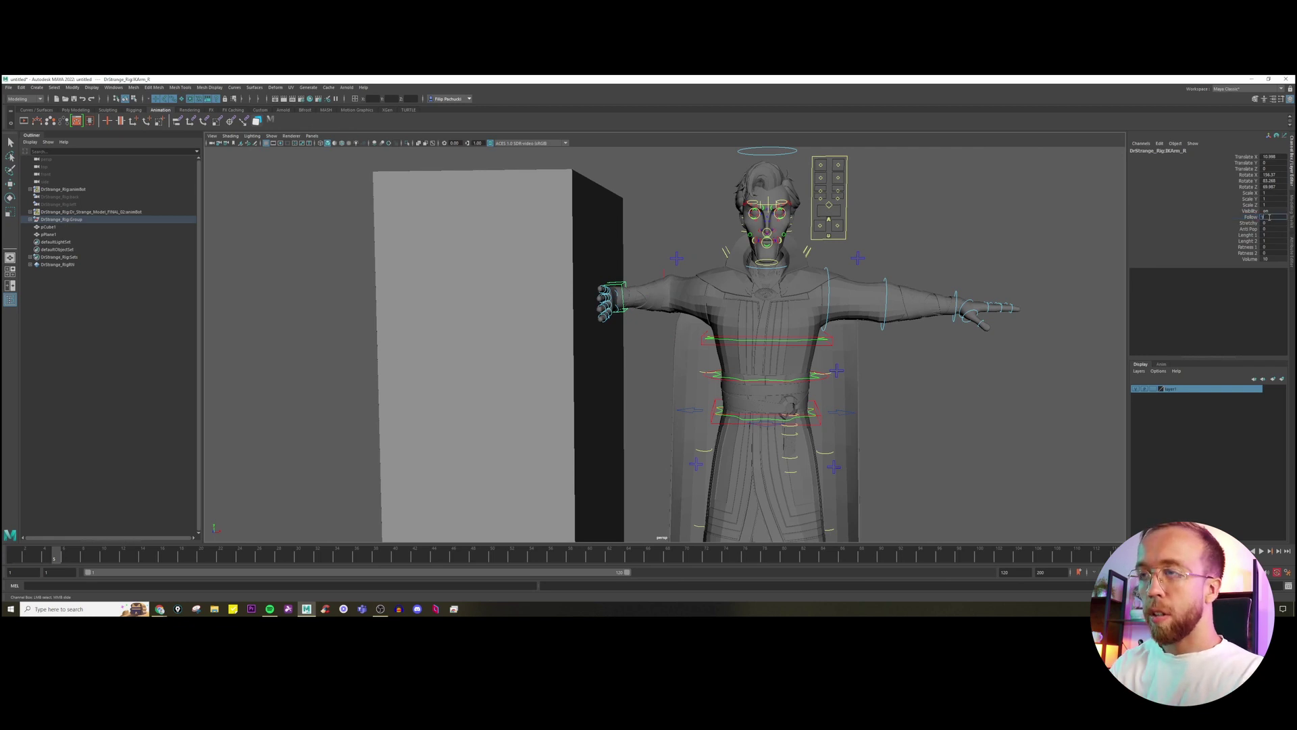
{"action": "type", "text": "0"}
{"action": "key", "text": "Return"}
{"action": "scroll", "coordinate": [831, 373], "scroll_direction": "down", "scroll_amount": 4}
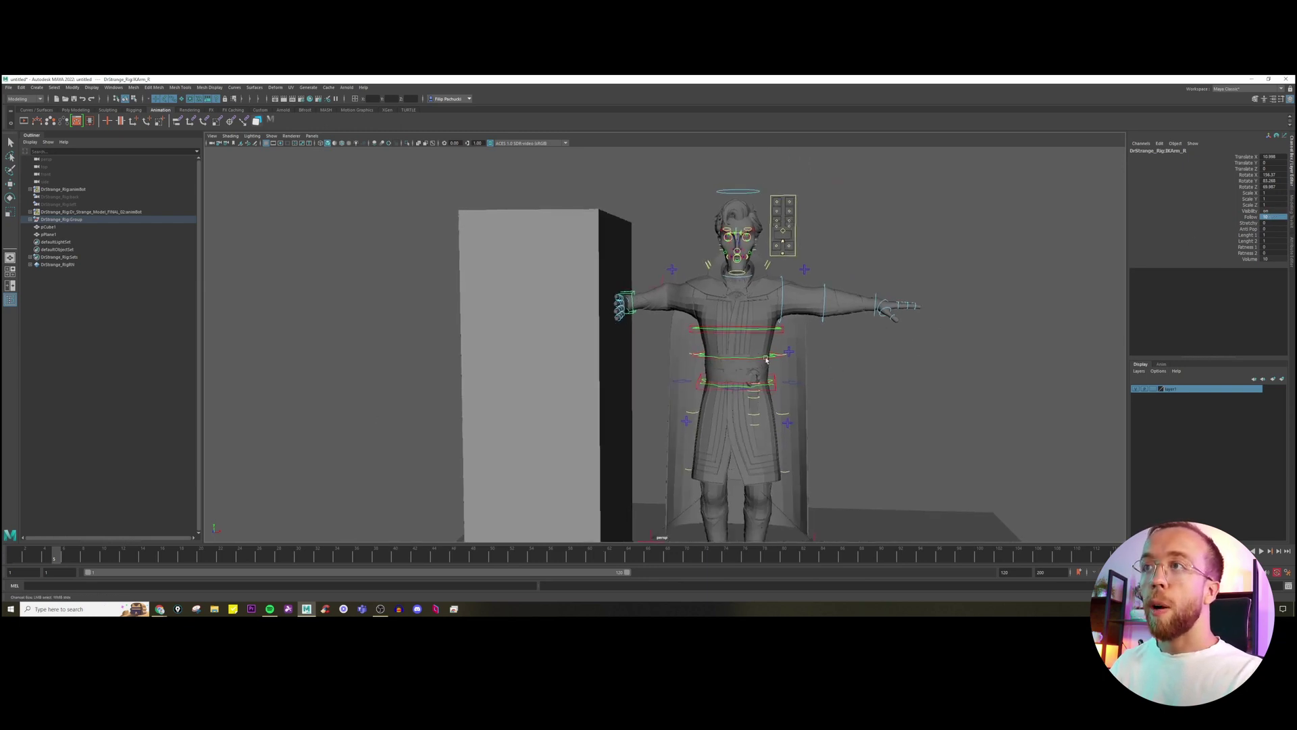
Move the character's root control slightly to test how the right IK hand follows the body.
{"action": "left_click", "coordinate": [789, 331]}
{"action": "key", "text": "w"}
{"action": "mouse_move", "coordinate": [794, 334]}
{"action": "left_mouse_down"}
{"action": "mouse_move", "coordinate": [806, 345]}
{"action": "mouse_move", "coordinate": [787, 332]}
{"action": "left_mouse_up"}
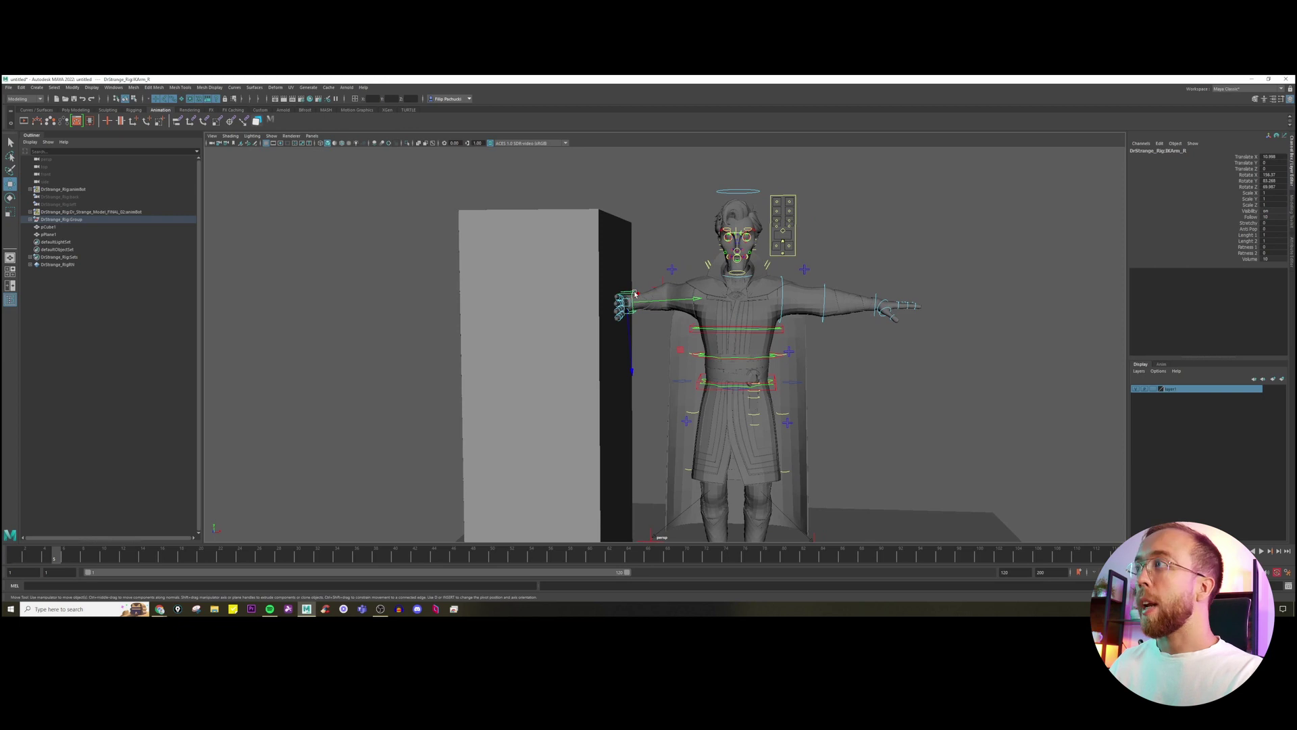
Open the right IK hand's Follow value for editing, and undo the test moves of the root control.
{"action": "left_click", "coordinate": [1262, 216]}
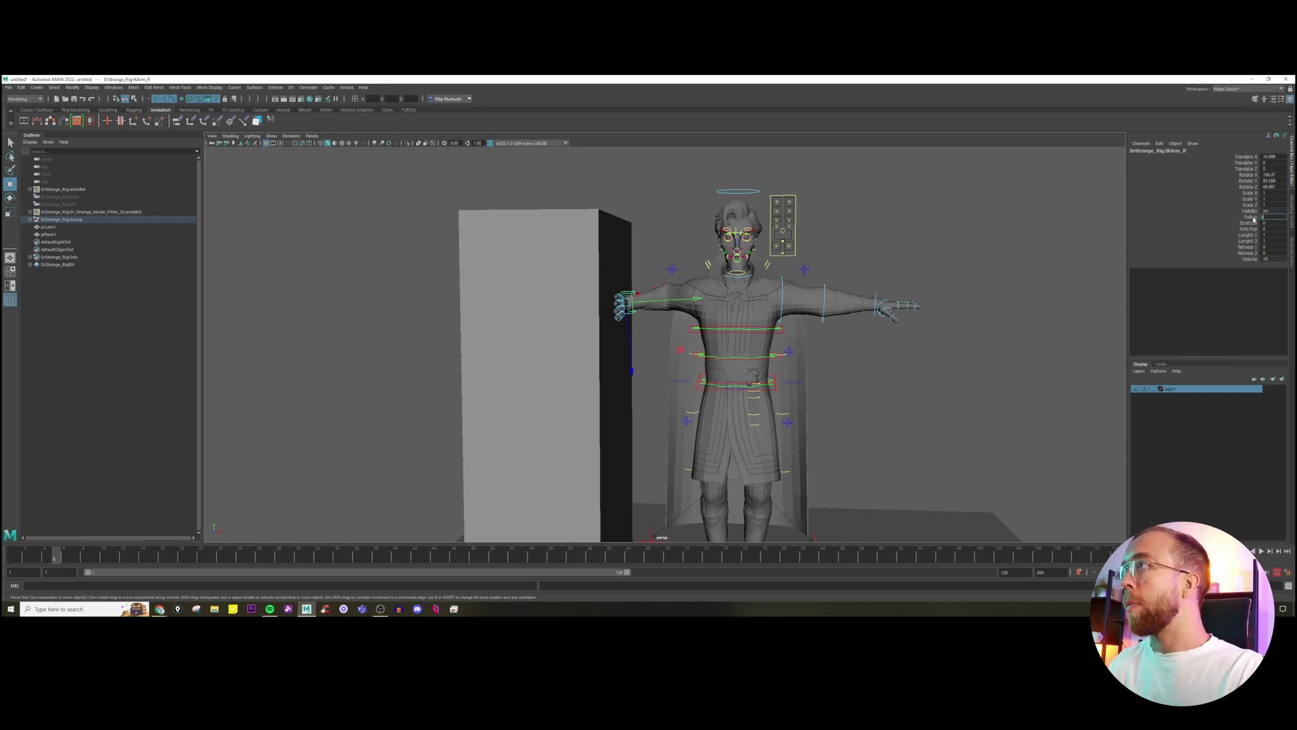
{"action": "key", "text": "ctrl+z"}
{"action": "key", "text": "ctrl+z"}
{"action": "key", "text": "ctrl+z"}
{"action": "key", "text": "ctrl+z"}
{"action": "key", "text": "ctrl+z"}
{"action": "key", "text": "ctrl+z"}
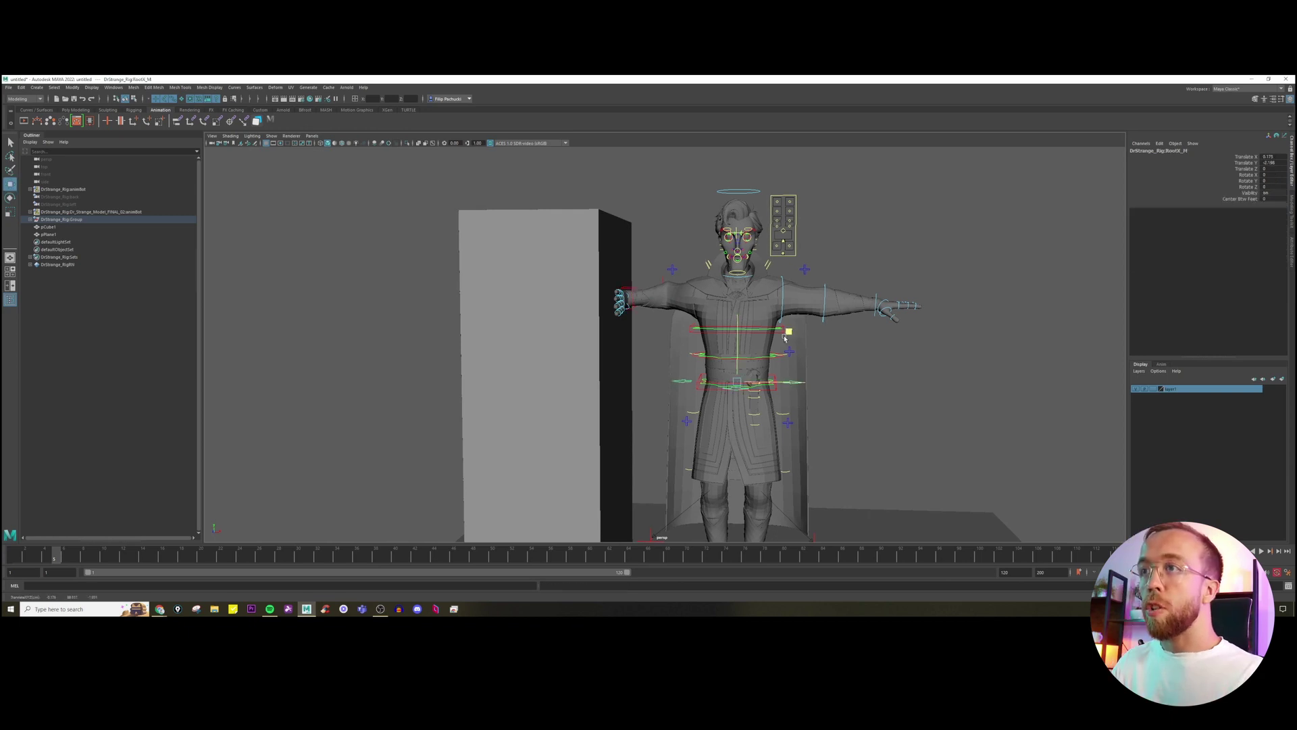
{"action": "left_click", "coordinate": [637, 295]}
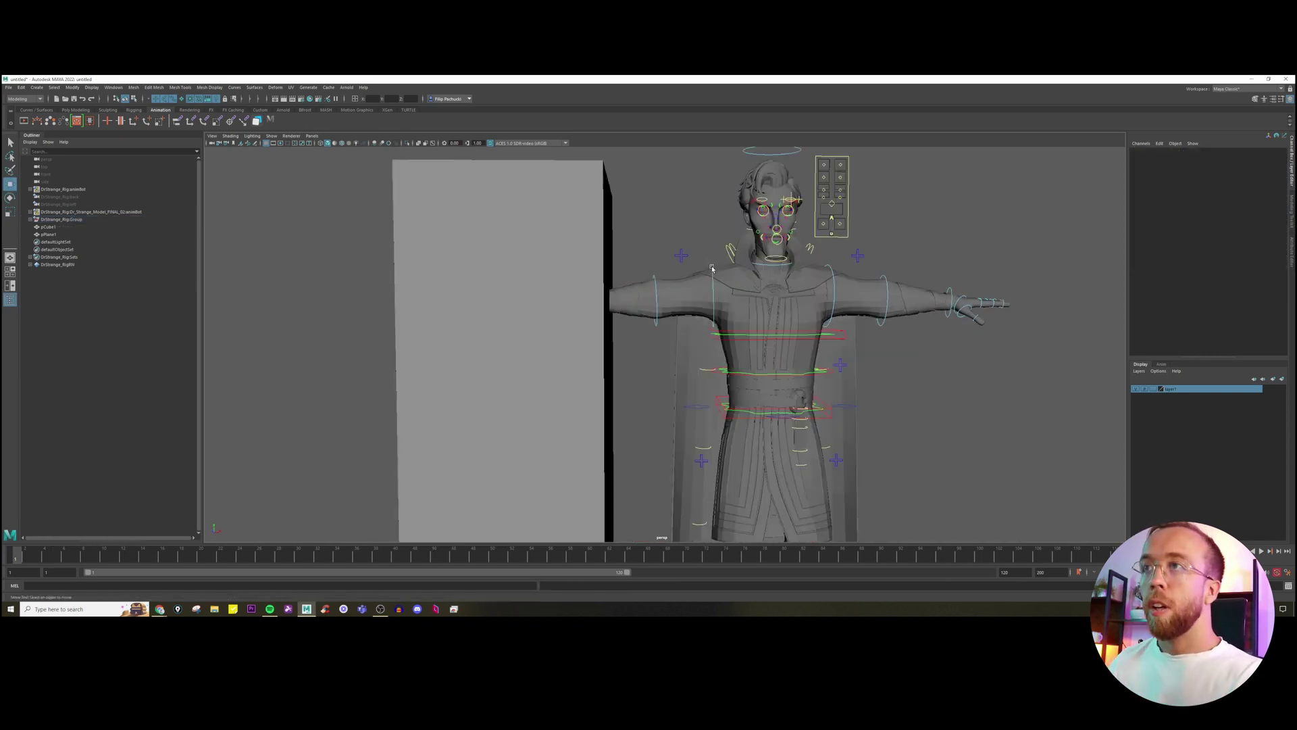
Rotate the right arm's FK shoulder control at the first frame so the arm hangs beside the body.
{"action": "left_click", "coordinate": [712, 271]}
{"action": "key", "text": "e"}
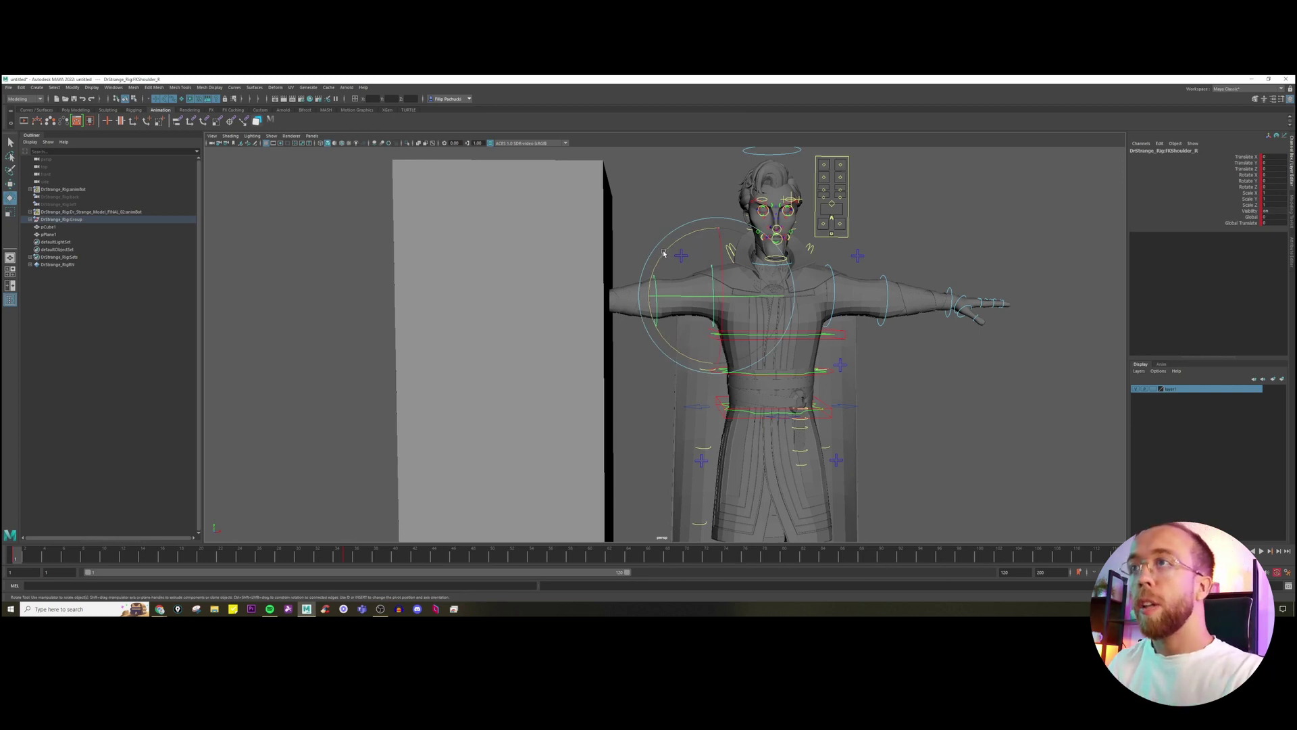
{"action": "left_click_drag", "start_coordinate": [663, 253], "coordinate": [659, 341]}
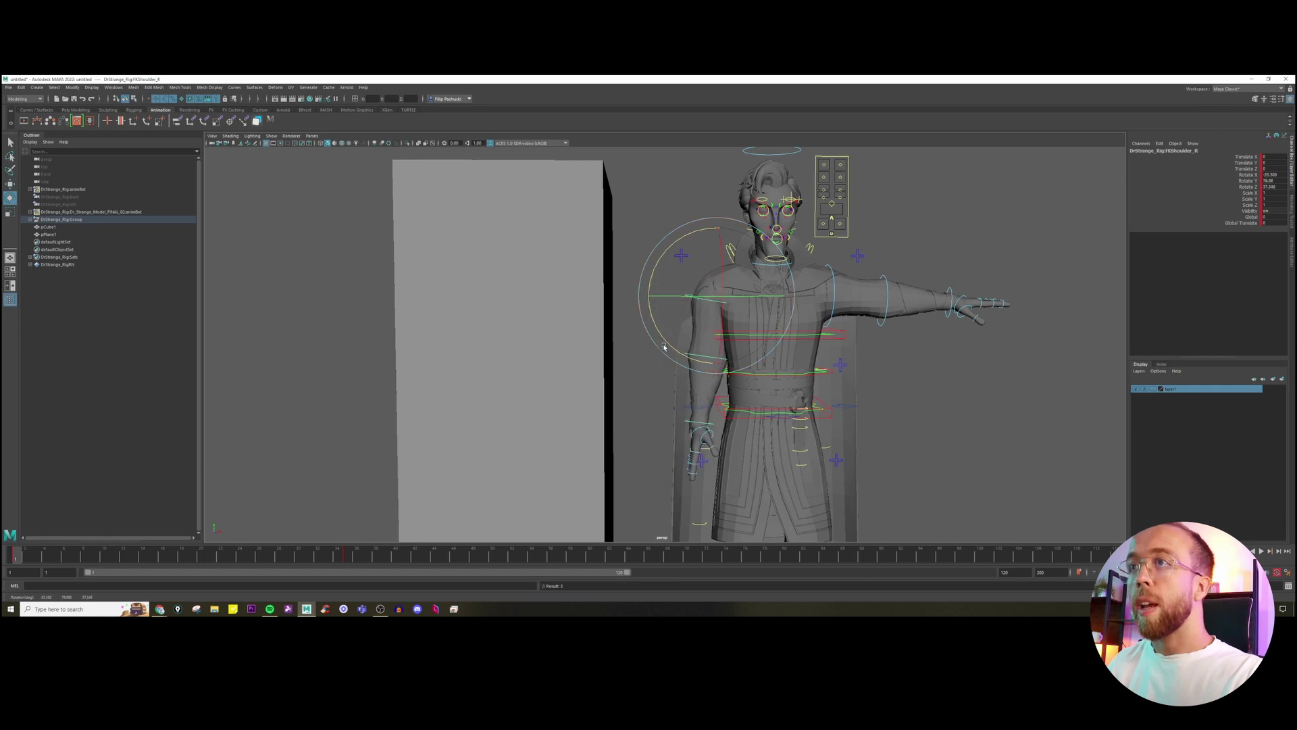
{"action": "key", "text": "w"}
{"action": "left_click", "coordinate": [688, 355]}
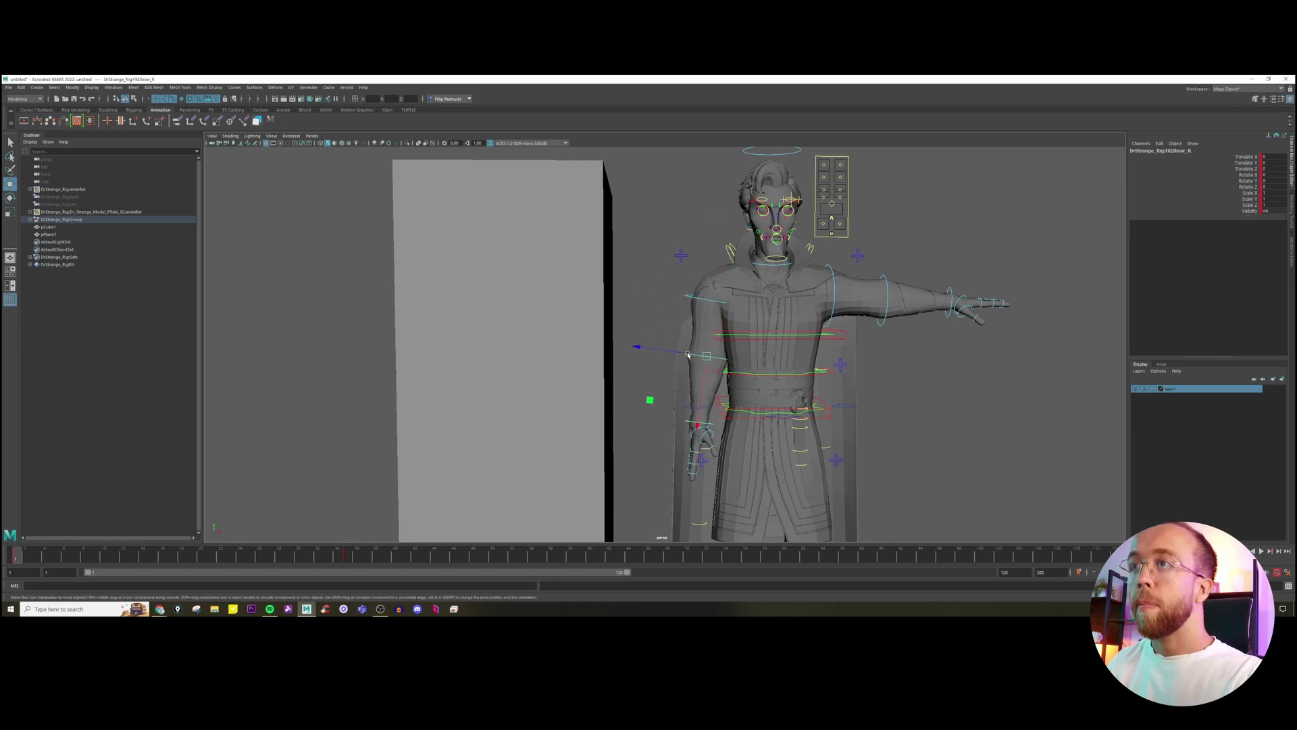
{"action": "left_click", "coordinate": [691, 298]}
{"action": "key", "text": "e"}
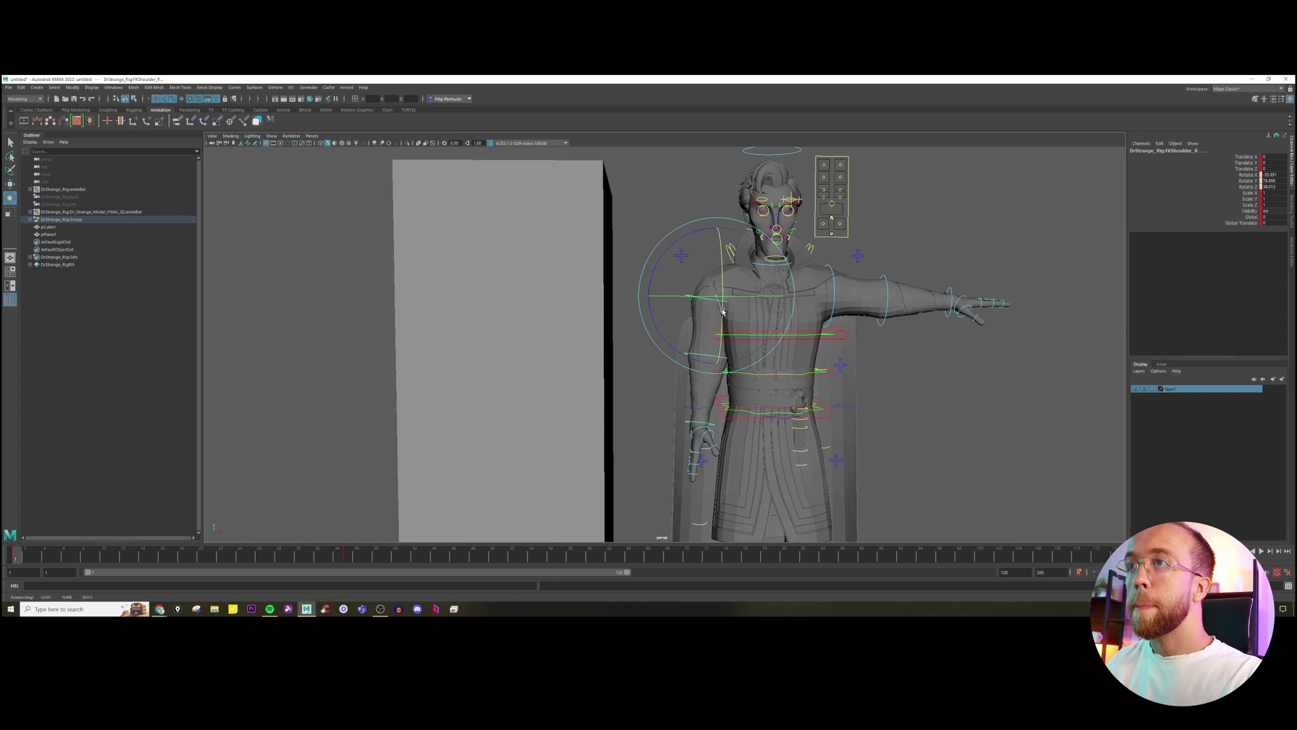
{"action": "key", "text": "w"}
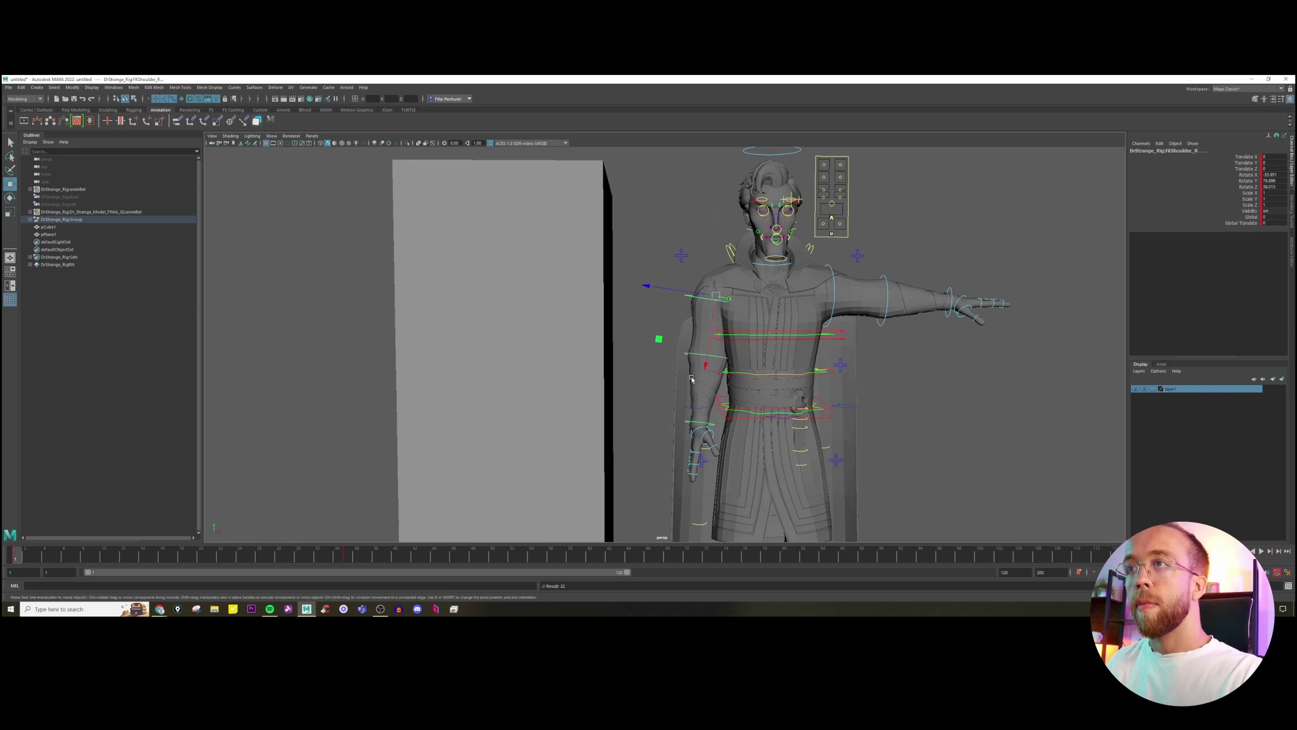
{"action": "left_click", "coordinate": [659, 308]}
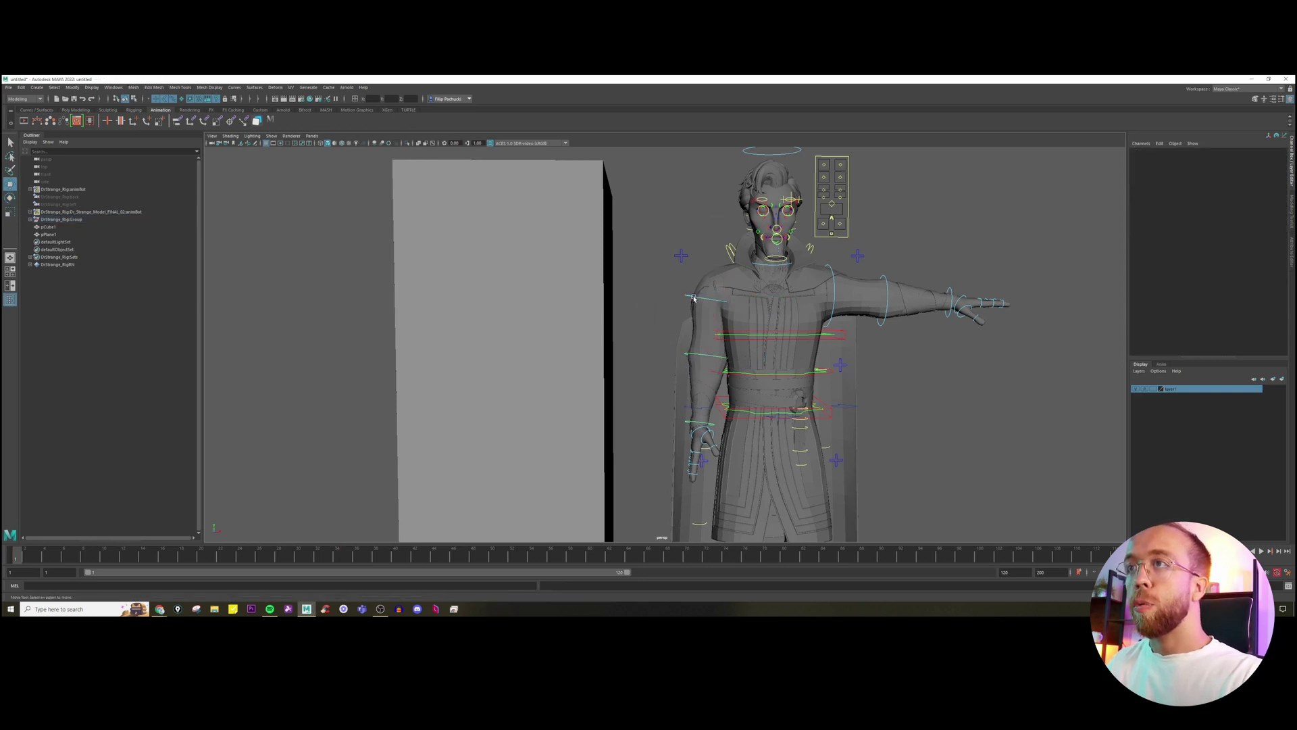
Try another small rotation of the right FK shoulder control, and undo it.
{"action": "left_click", "coordinate": [697, 298]}
{"action": "key", "text": "e"}
{"action": "left_click_drag", "start_coordinate": [666, 345], "coordinate": [664, 335]}
{"action": "key", "text": "ctrl+z"}
Key the right FK shoulder control in its outstretched pose at the last keyed frame, then try a rotation and undo it.
{"action": "left_click_drag", "start_coordinate": [240, 554], "coordinate": [347, 557]}
{"action": "key", "text": "s"}
{"action": "key", "text": "w"}
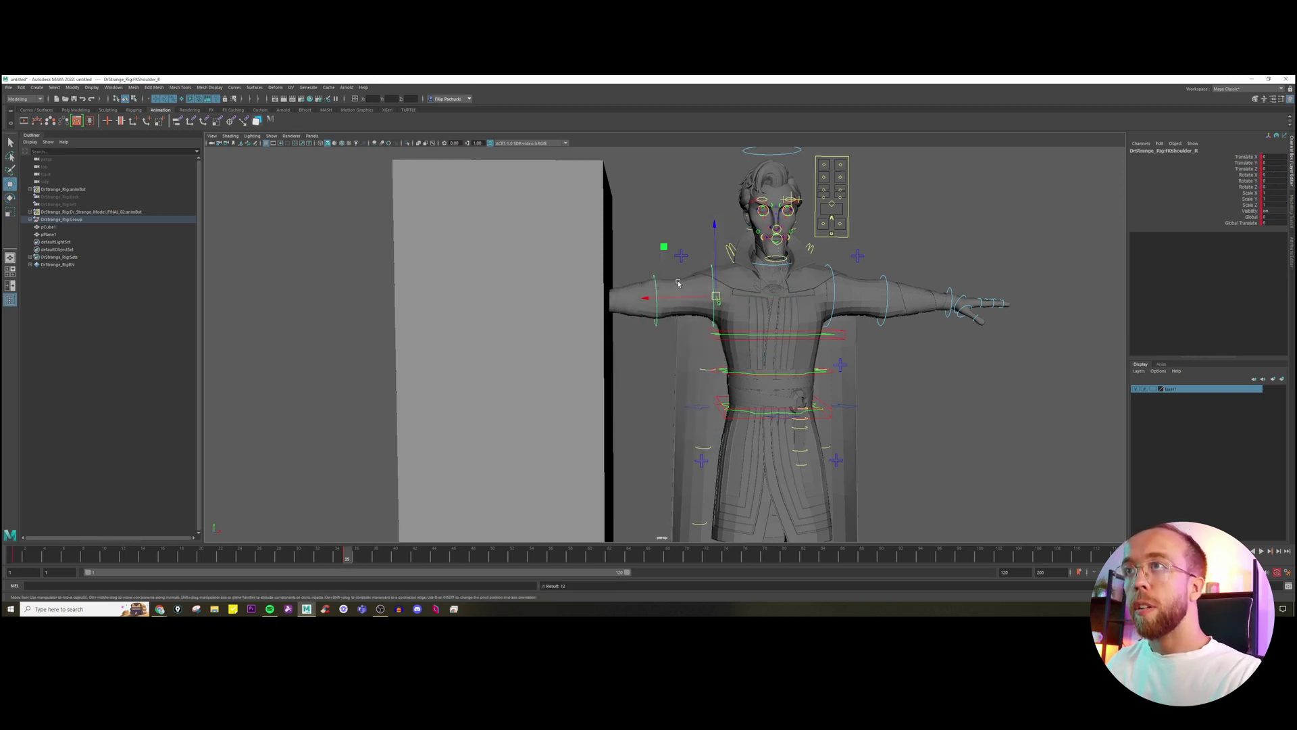
{"action": "left_click_drag", "start_coordinate": [655, 283], "coordinate": [685, 271], "text": "alt"}
{"action": "key", "text": "e"}
{"action": "key", "text": "ctrl+z"}
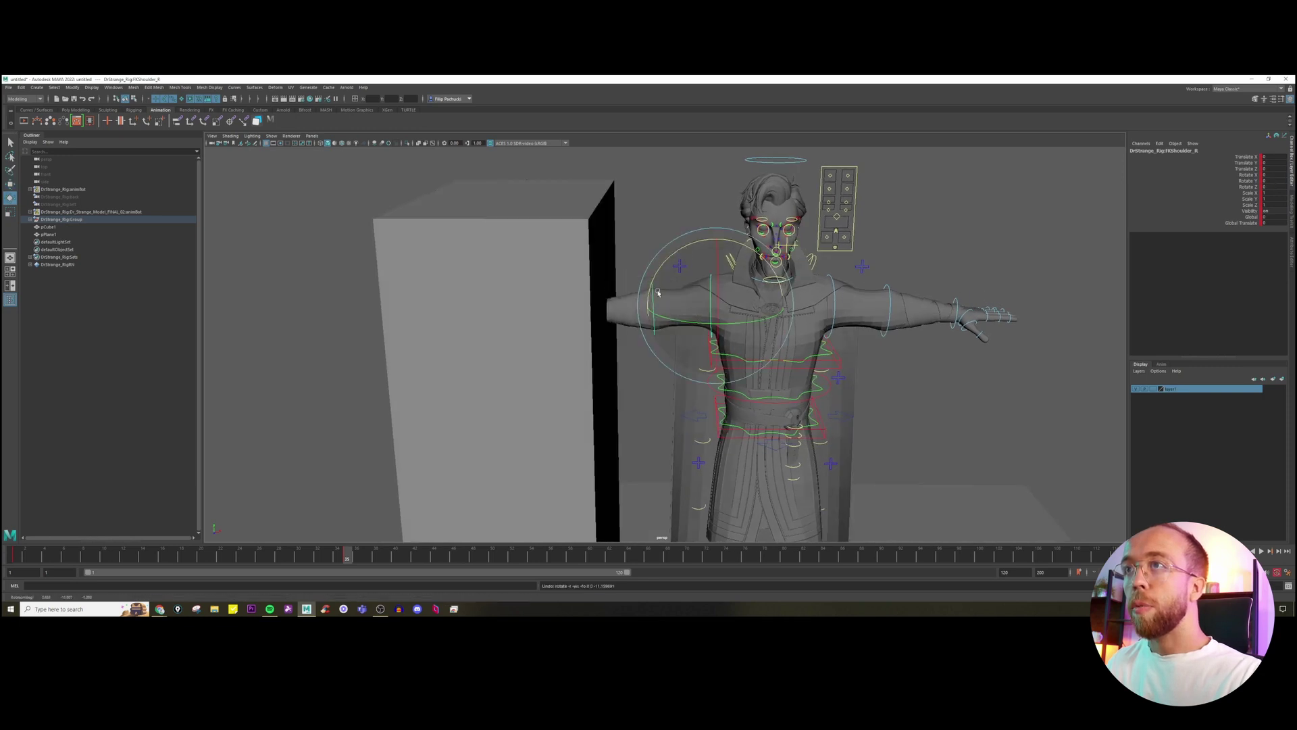
Select the right FK elbow control and switch the Rotate tool's axis orientation from World to the control's own axes.
{"action": "left_click", "coordinate": [668, 333]}
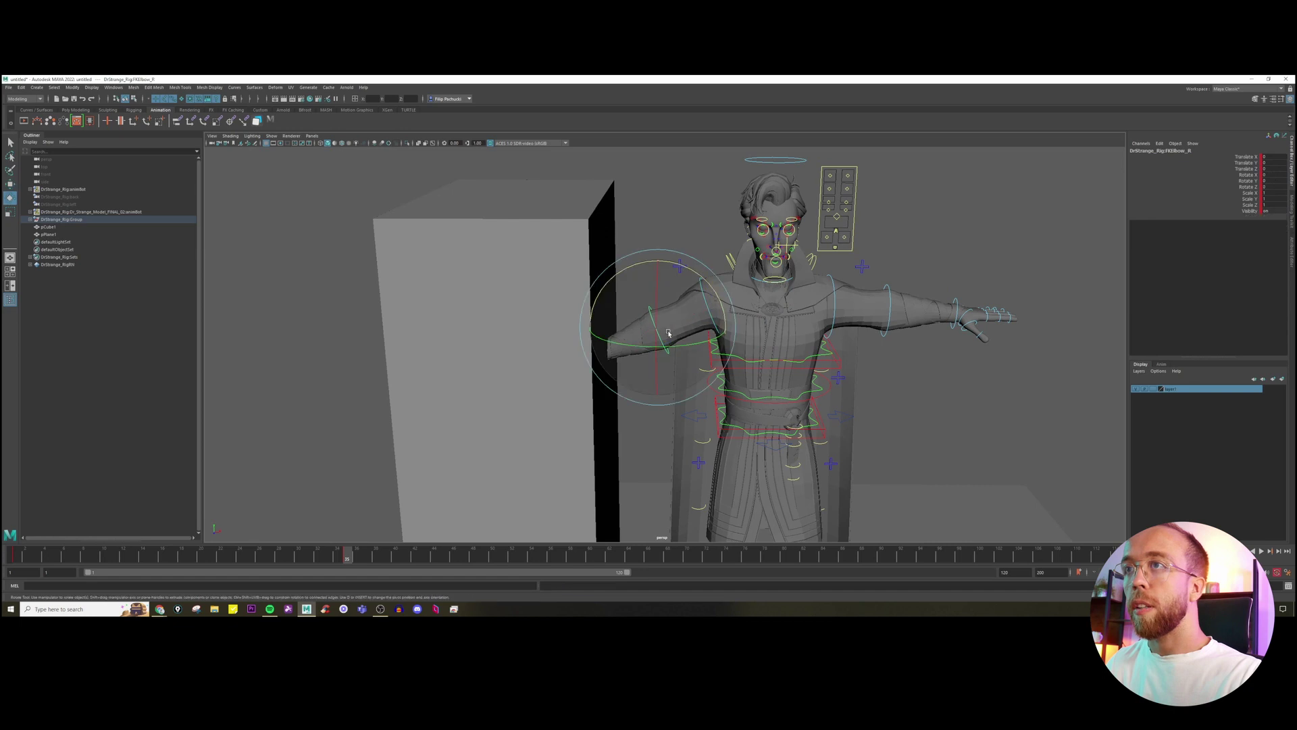
{"action": "double_click", "coordinate": [10, 197]}
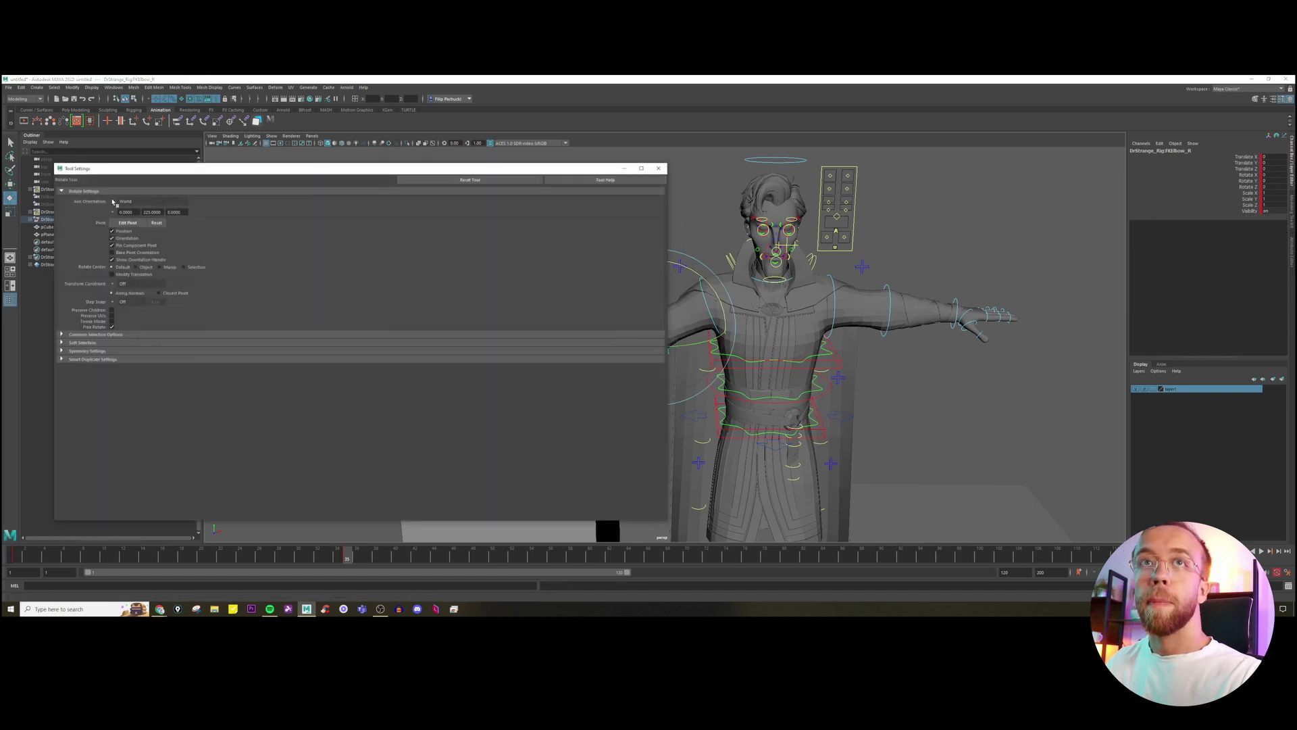
{"action": "left_click", "coordinate": [113, 201]}
{"action": "left_click", "coordinate": [125, 210]}
{"action": "left_click", "coordinate": [658, 168]}
Pose the right arm's FK elbow, wrist and shoulder controls so the hand reaches the box, and key the shoulder.
{"action": "left_click_drag", "start_coordinate": [632, 350], "coordinate": [658, 279]}
{"action": "key", "text": "w"}
{"action": "left_click", "coordinate": [611, 358]}
{"action": "key", "text": "e"}
{"action": "key", "text": "w"}
{"action": "left_click", "coordinate": [703, 294]}
{"action": "key", "text": "e"}
{"action": "key", "text": "s"}
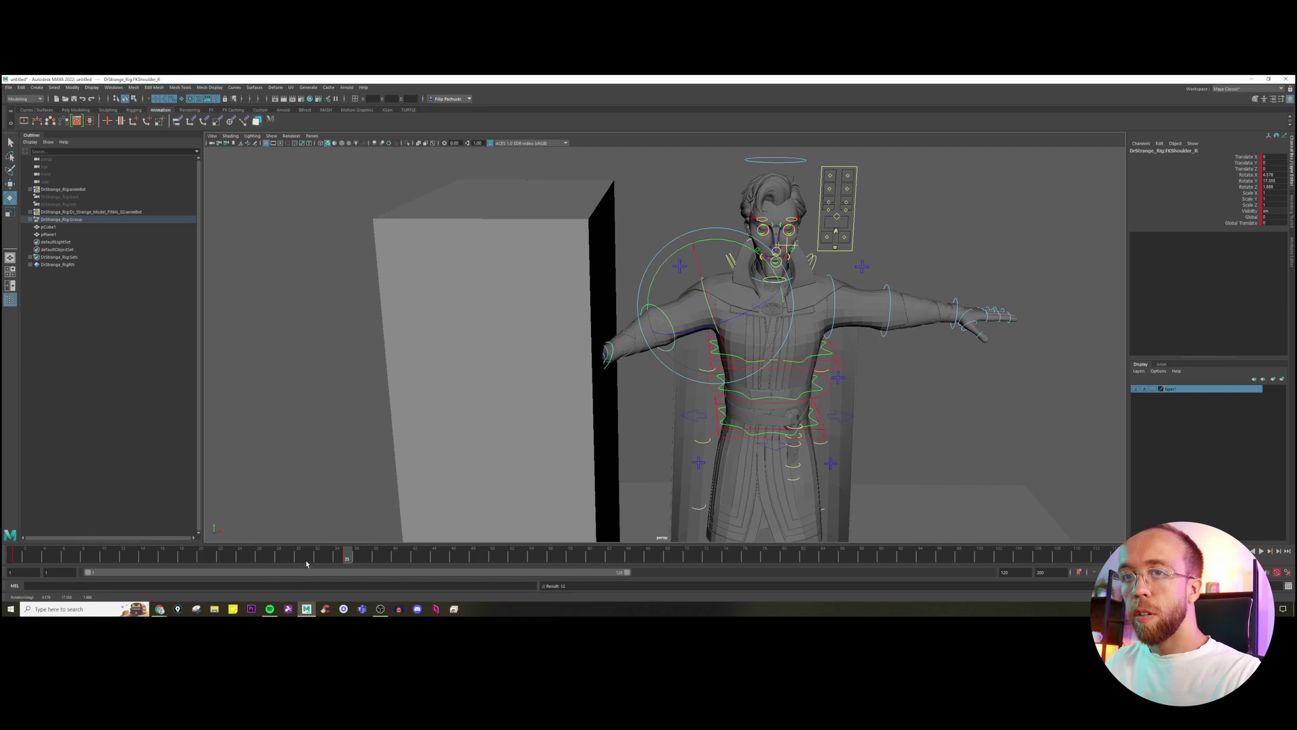
Bend the right arm's FK elbow control at a frame between the two poses, and key it.
{"action": "left_click", "coordinate": [258, 556]}
{"action": "key", "text": "w"}
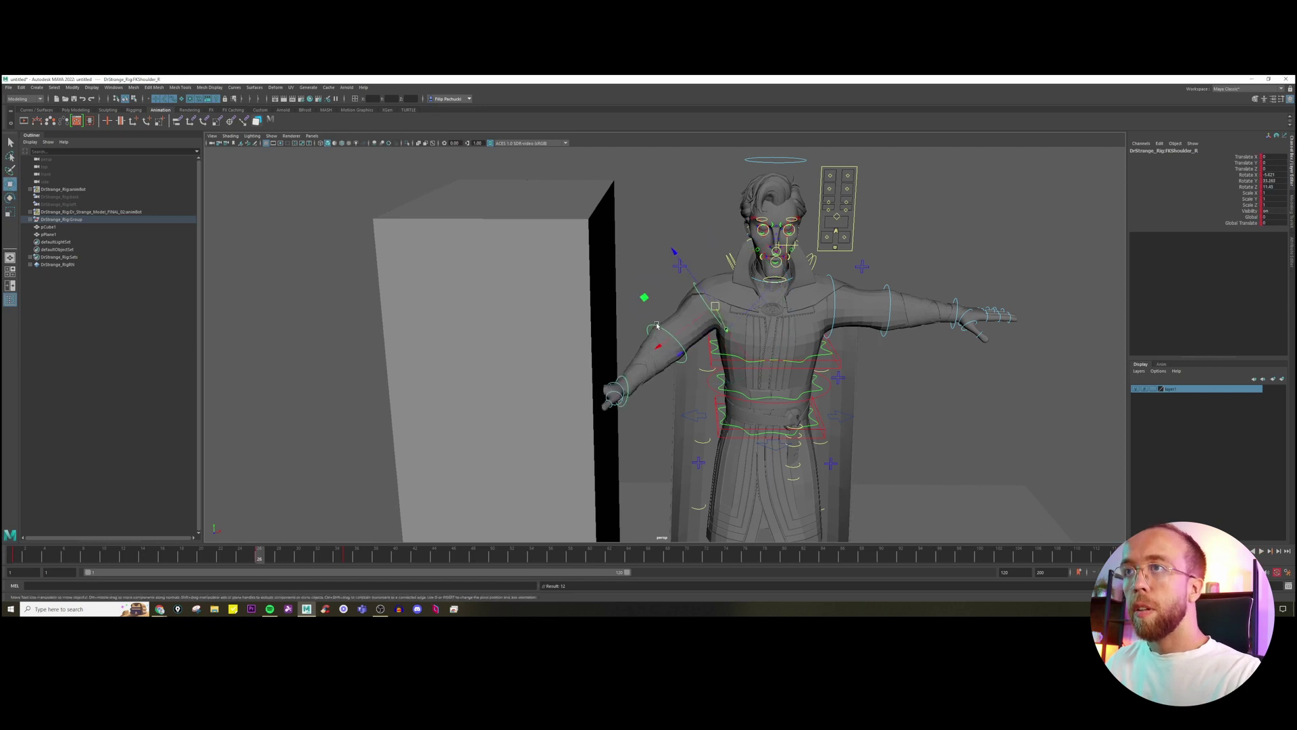
{"action": "left_click", "coordinate": [657, 325]}
{"action": "key", "text": "e"}
{"action": "left_click_drag", "start_coordinate": [625, 380], "coordinate": [612, 427]}
{"action": "key", "text": "s"}
Rotate the right arm's FK wrist control at the in-between frame to turn the hand, and key it.
{"action": "key", "text": "w"}
{"action": "left_click", "coordinate": [634, 379]}
{"action": "key", "text": "e"}
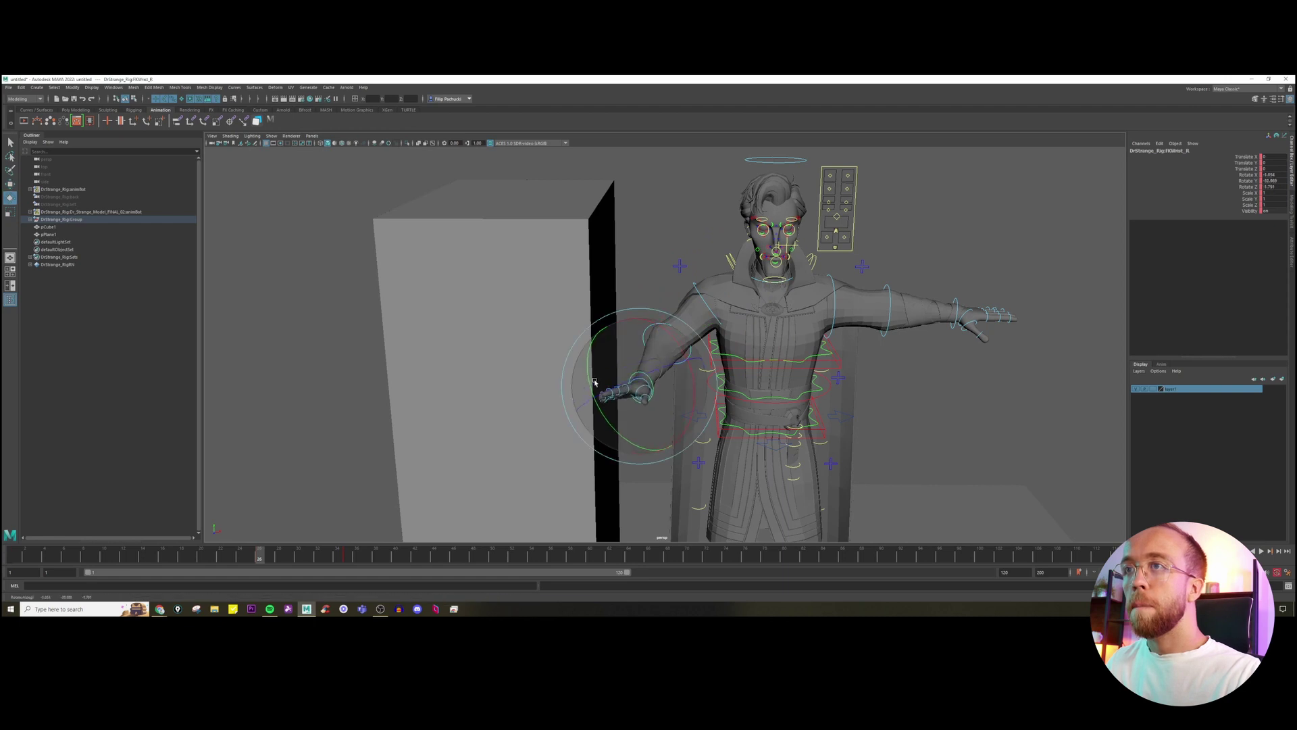
{"action": "key", "text": "s"}
Rotate the right FK shoulder and wrist controls so the raised hand faces the side of the box, and key the shoulder.
{"action": "left_click", "coordinate": [698, 294]}
{"action": "left_click_drag", "start_coordinate": [702, 297], "coordinate": [687, 251]}
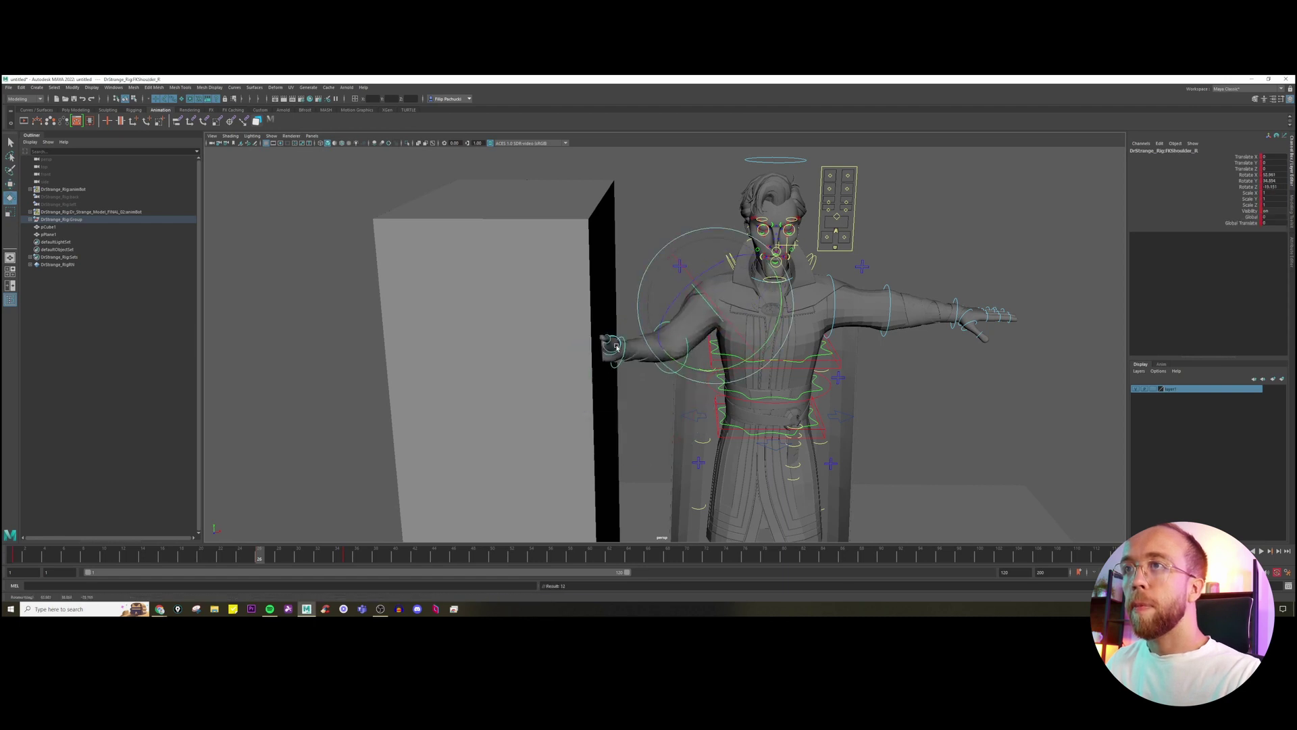
{"action": "left_click", "coordinate": [610, 346]}
{"action": "left_click_drag", "start_coordinate": [598, 289], "coordinate": [657, 305]}
{"action": "key", "text": "w"}
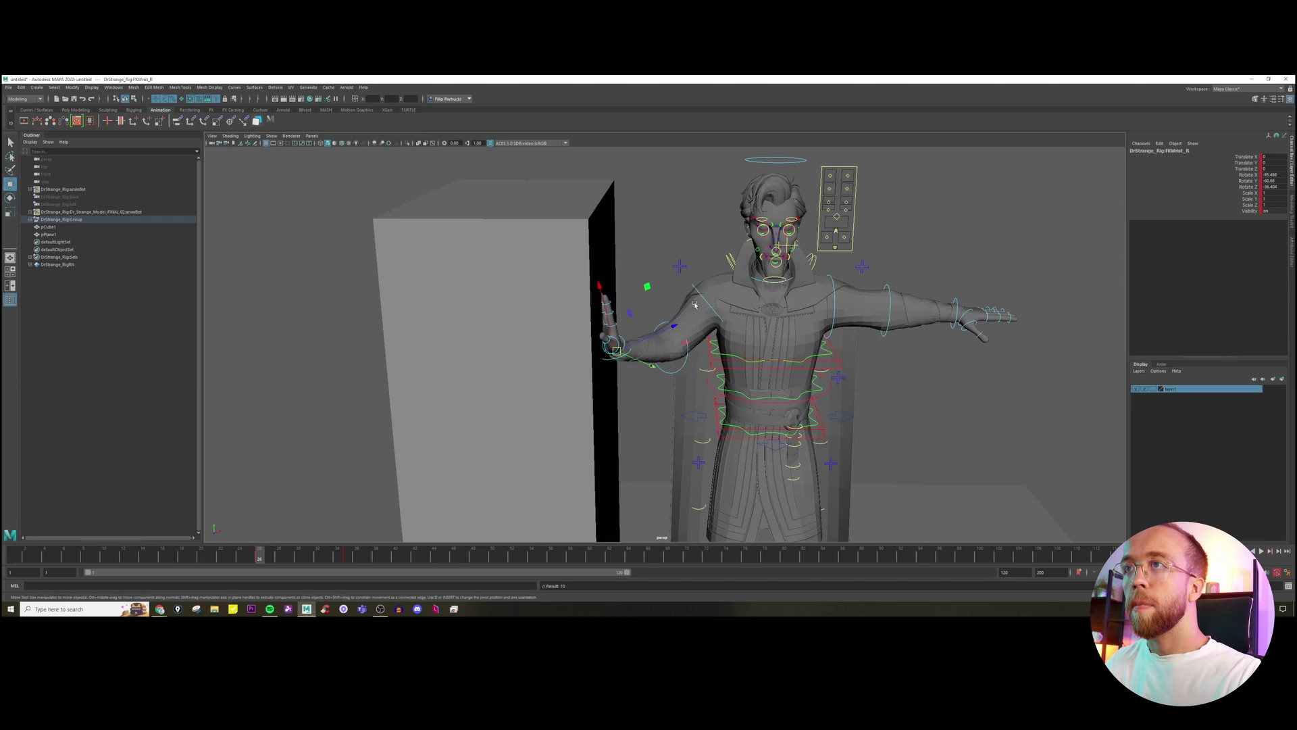
{"action": "left_click", "coordinate": [700, 294]}
{"action": "key", "text": "e"}
{"action": "left_click_drag", "start_coordinate": [678, 360], "coordinate": [693, 379]}
{"action": "left_click_drag", "start_coordinate": [674, 304], "coordinate": [659, 334]}
{"action": "key", "text": "s"}
Review the arm motion, rotate the right FK wrist control at the first frame so the hand hangs straight down, and key it.
{"action": "left_click_drag", "start_coordinate": [224, 555], "coordinate": [14, 555]}
{"action": "key", "text": "alt+v"}
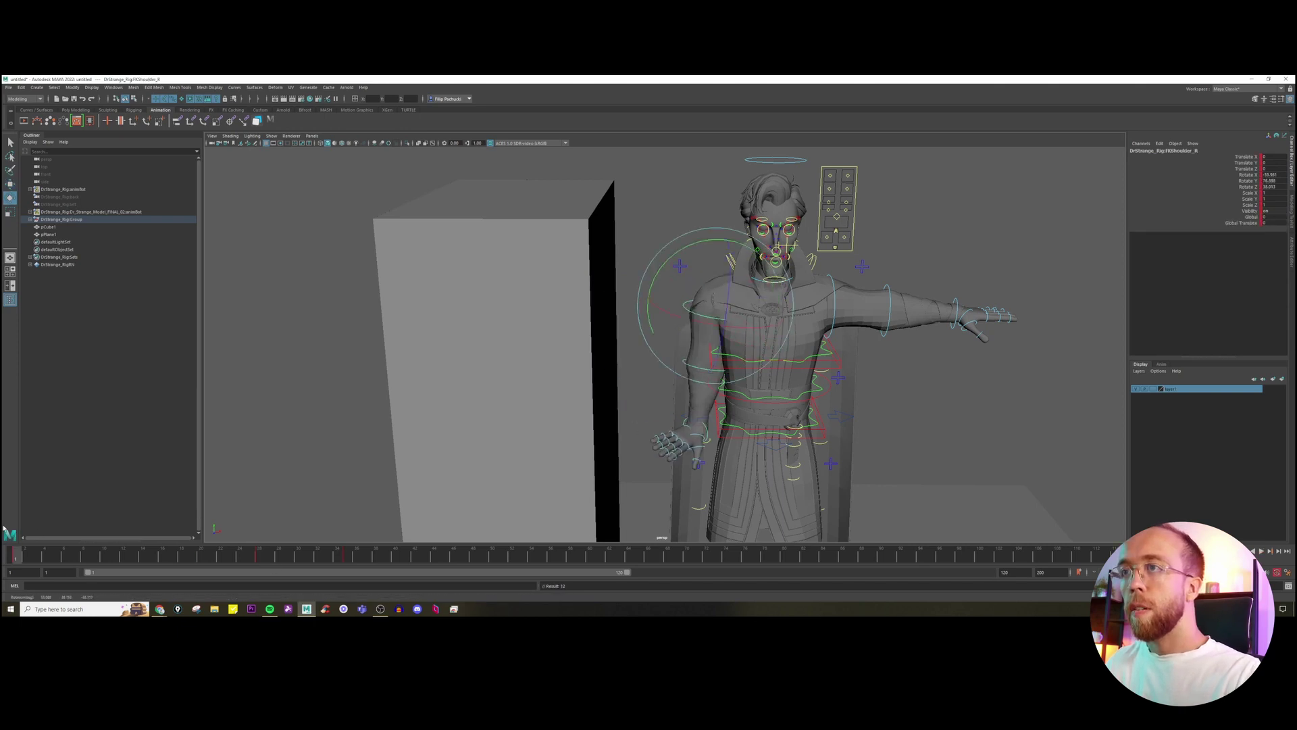
{"action": "left_click", "coordinate": [703, 430]}
{"action": "left_click_drag", "start_coordinate": [636, 399], "coordinate": [700, 418]}
{"action": "key", "text": "s"}
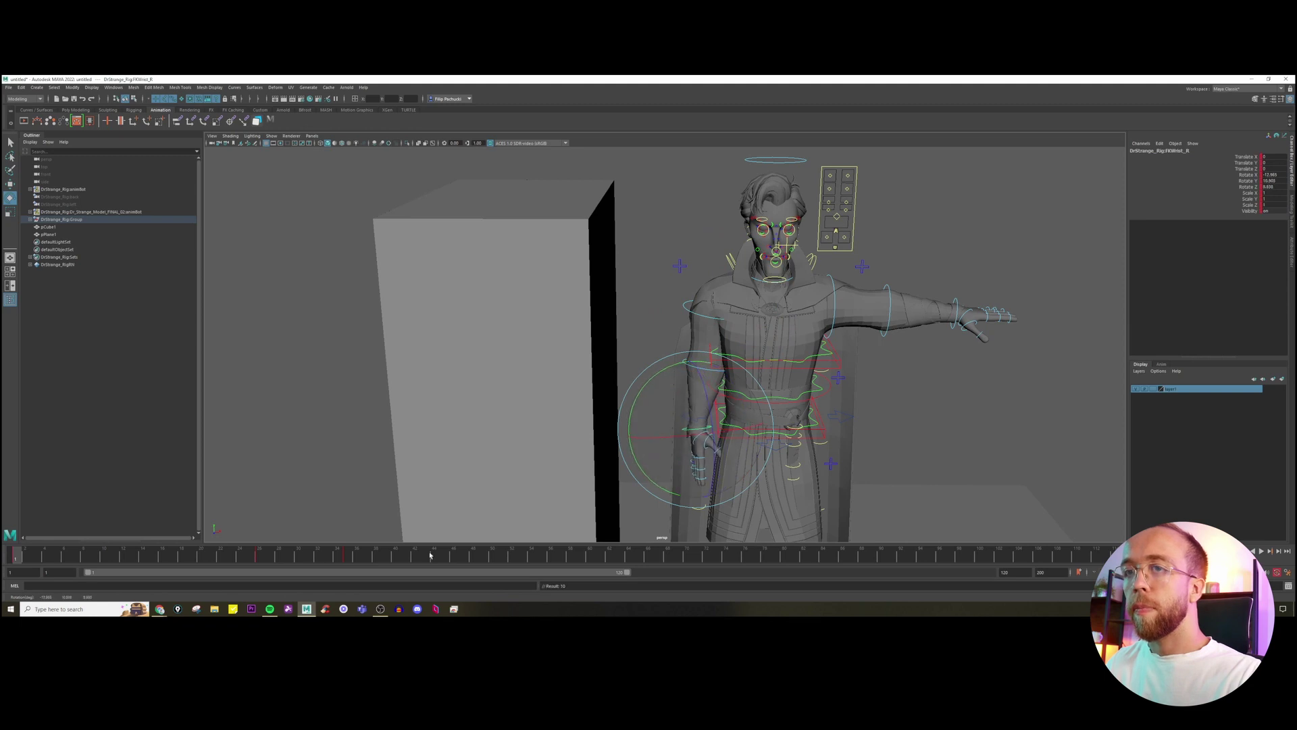
Review the motion again, then rotate the right FK shoulder control at the in-between frame to lower the arm, and key it.
{"action": "left_click_drag", "start_coordinate": [251, 557], "coordinate": [15, 557]}
{"action": "key", "text": "alt+v"}
{"action": "left_click_drag", "start_coordinate": [150, 558], "coordinate": [259, 555]}
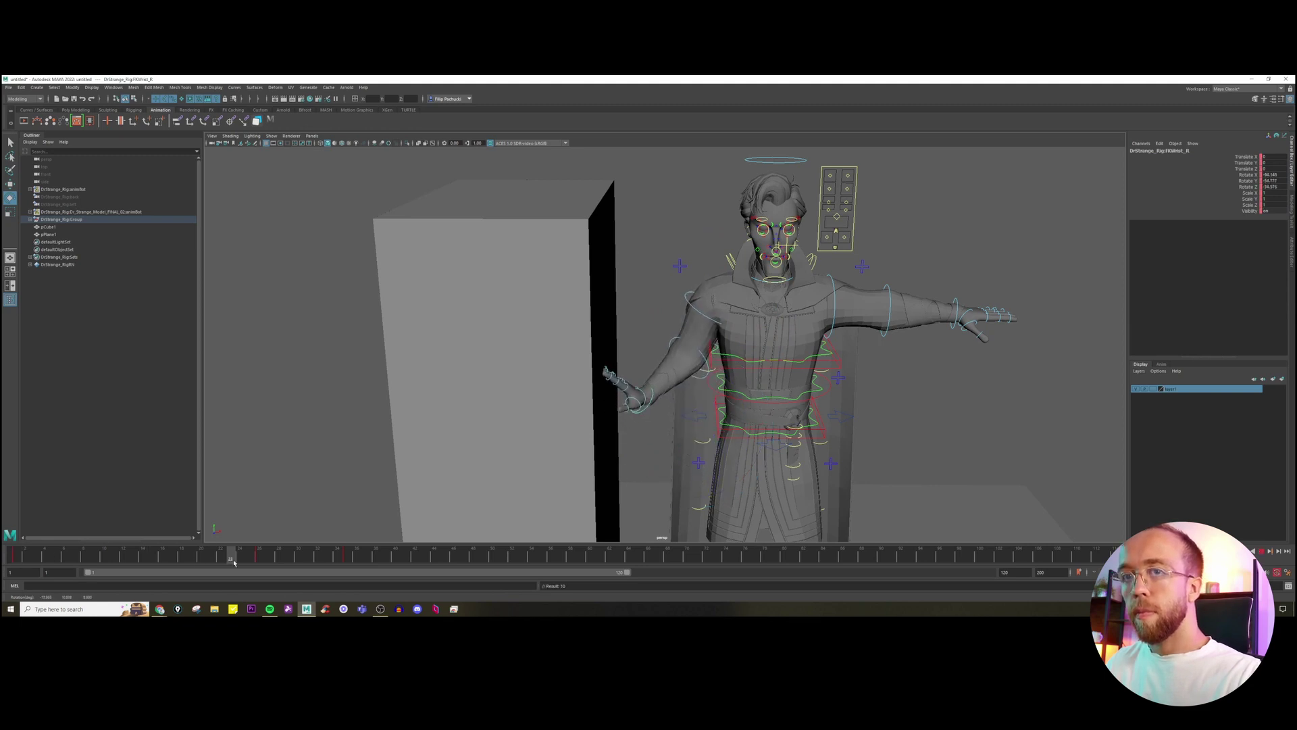
{"action": "left_click", "coordinate": [710, 295]}
{"action": "mouse_move", "coordinate": [711, 295]}
{"action": "left_mouse_down"}
{"action": "mouse_move", "coordinate": [721, 271]}
{"action": "mouse_move", "coordinate": [713, 280]}
{"action": "left_mouse_up"}
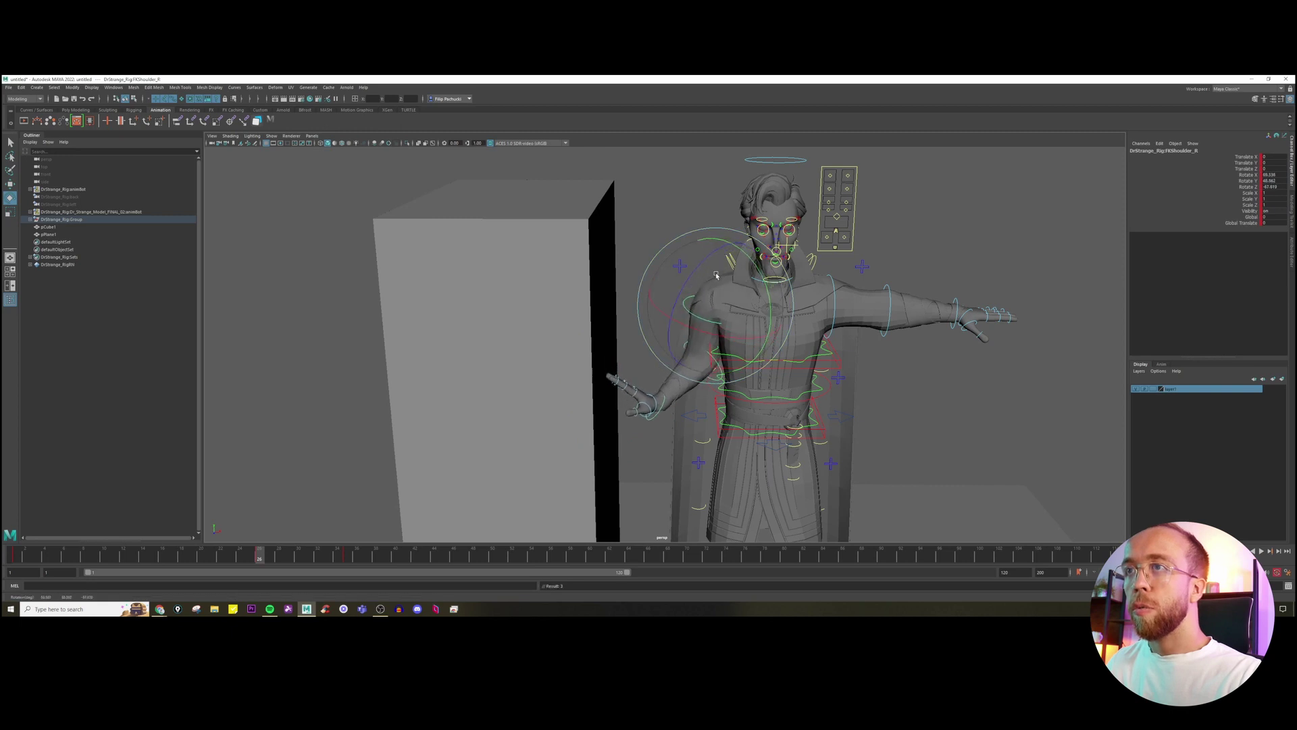
{"action": "key", "text": "s"}
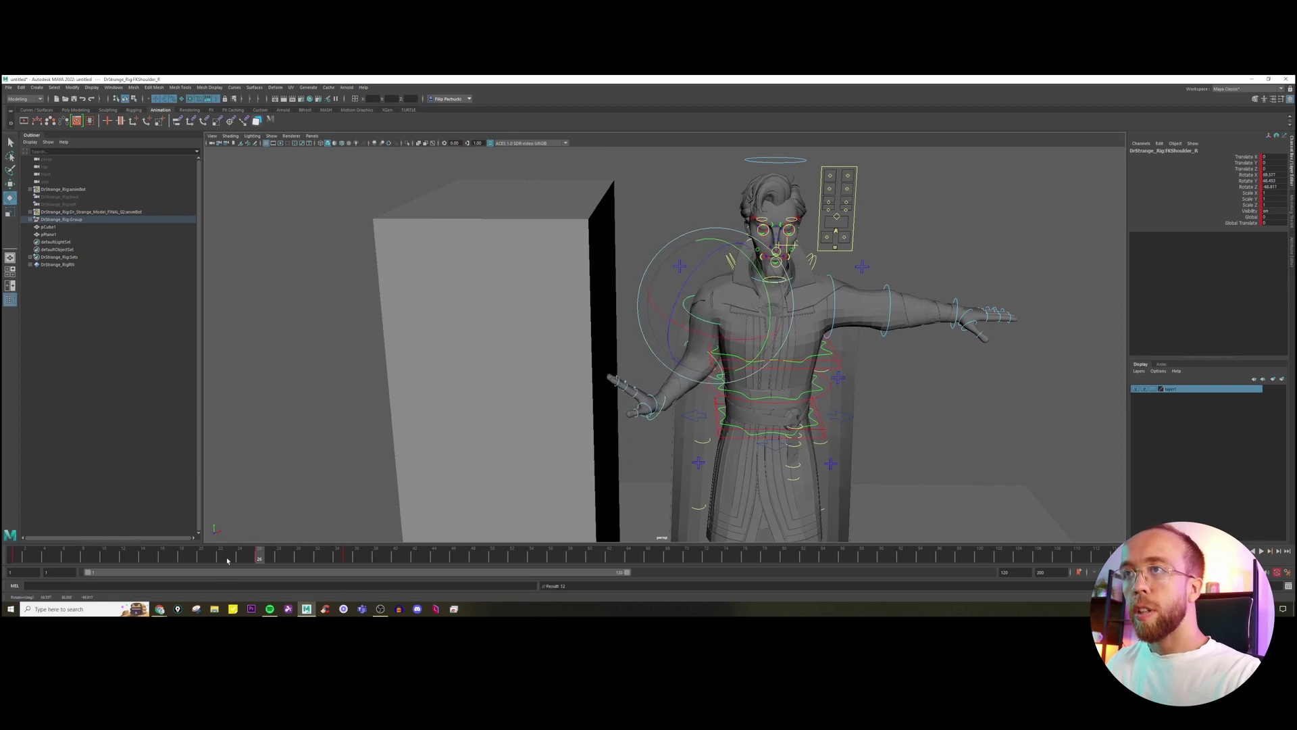
Key the right arm's FKIKBlend at the frame where the hand reaches the box.
{"action": "left_click_drag", "start_coordinate": [227, 560], "coordinate": [348, 554]}
{"action": "key", "text": "w"}
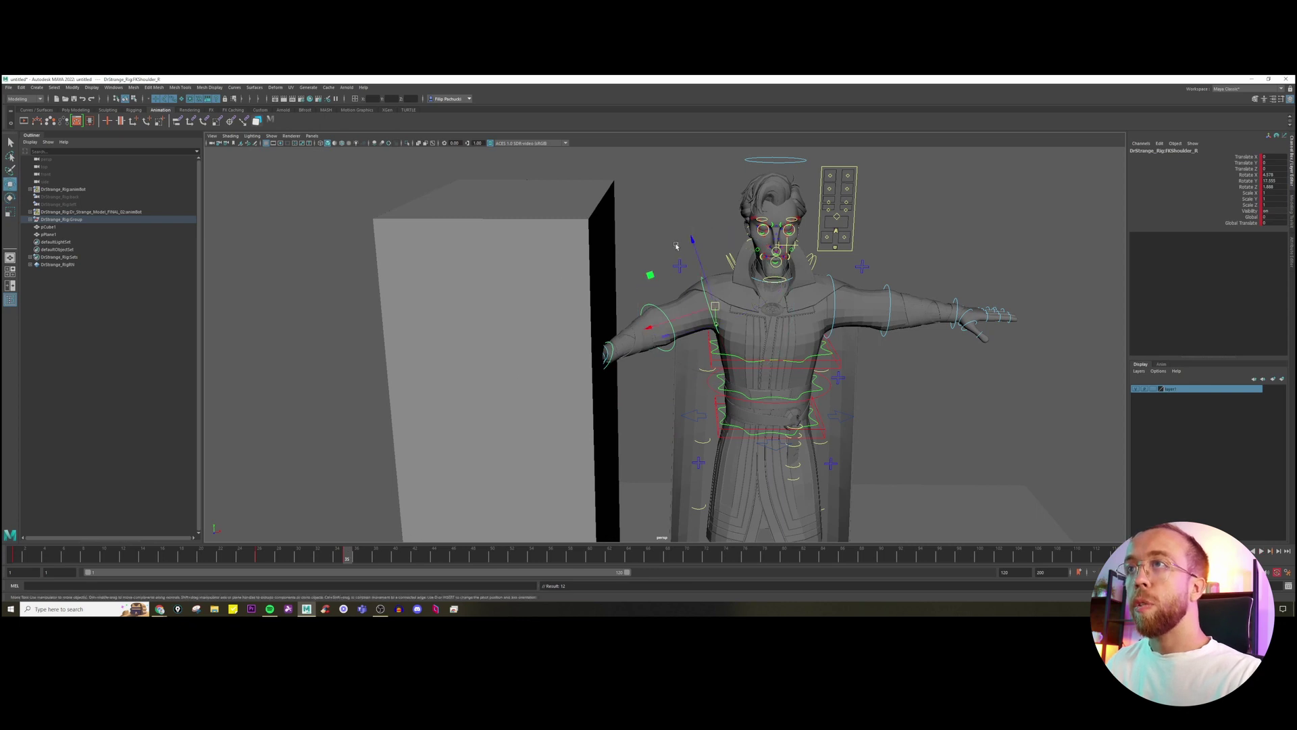
{"action": "left_click", "coordinate": [684, 268]}
{"action": "left_click", "coordinate": [1257, 156]}
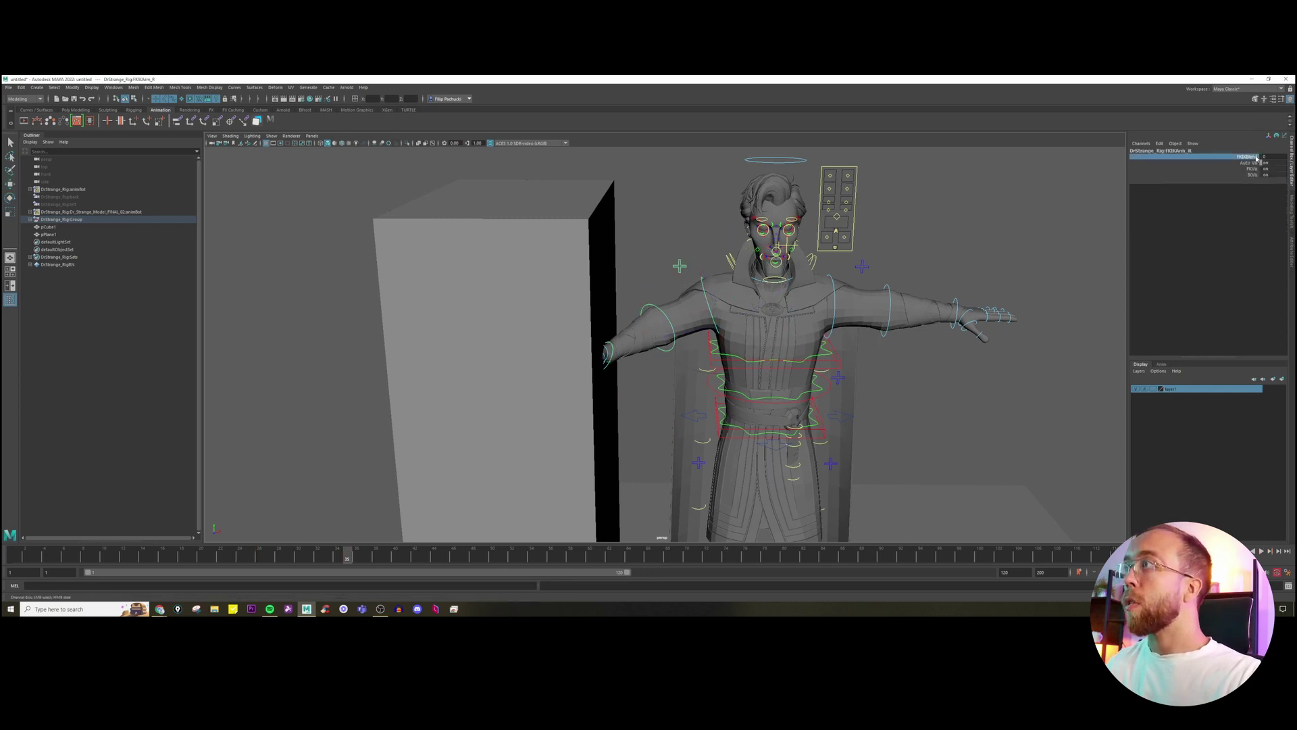
{"action": "right_click", "coordinate": [1256, 156]}
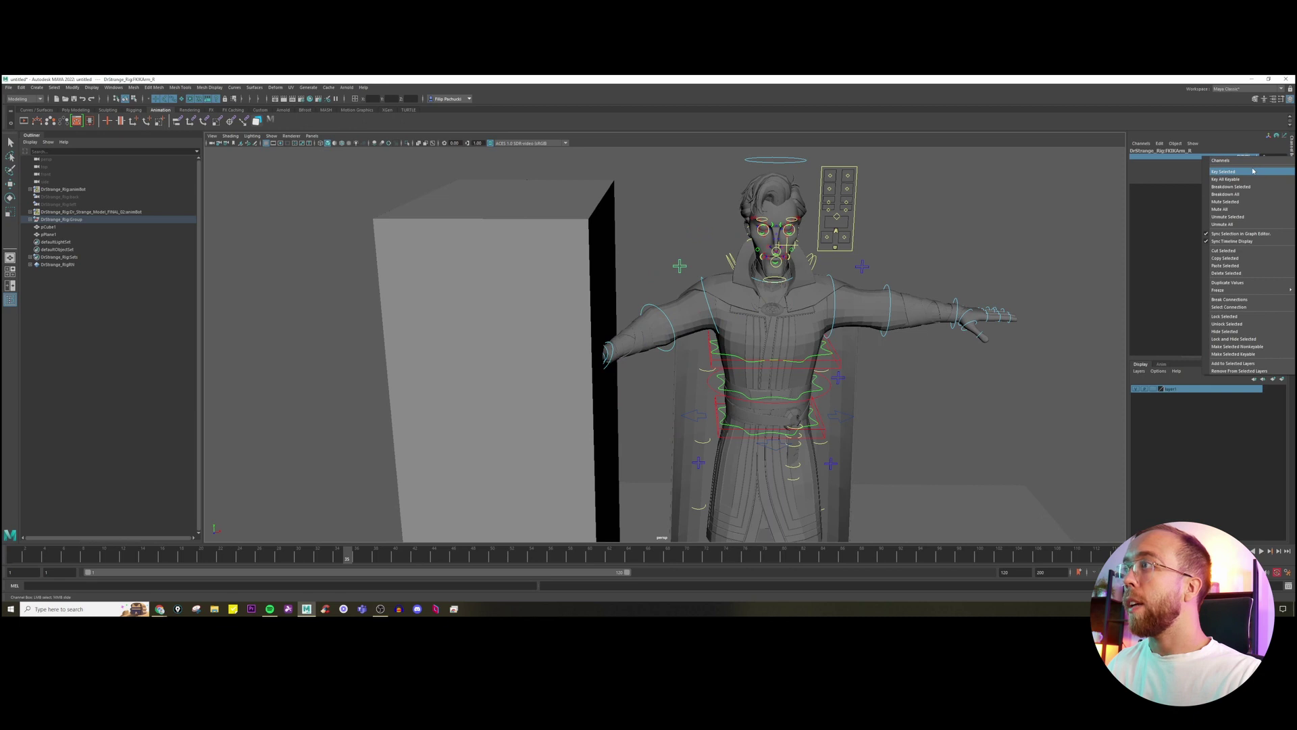
{"action": "left_click", "coordinate": [1251, 173]}
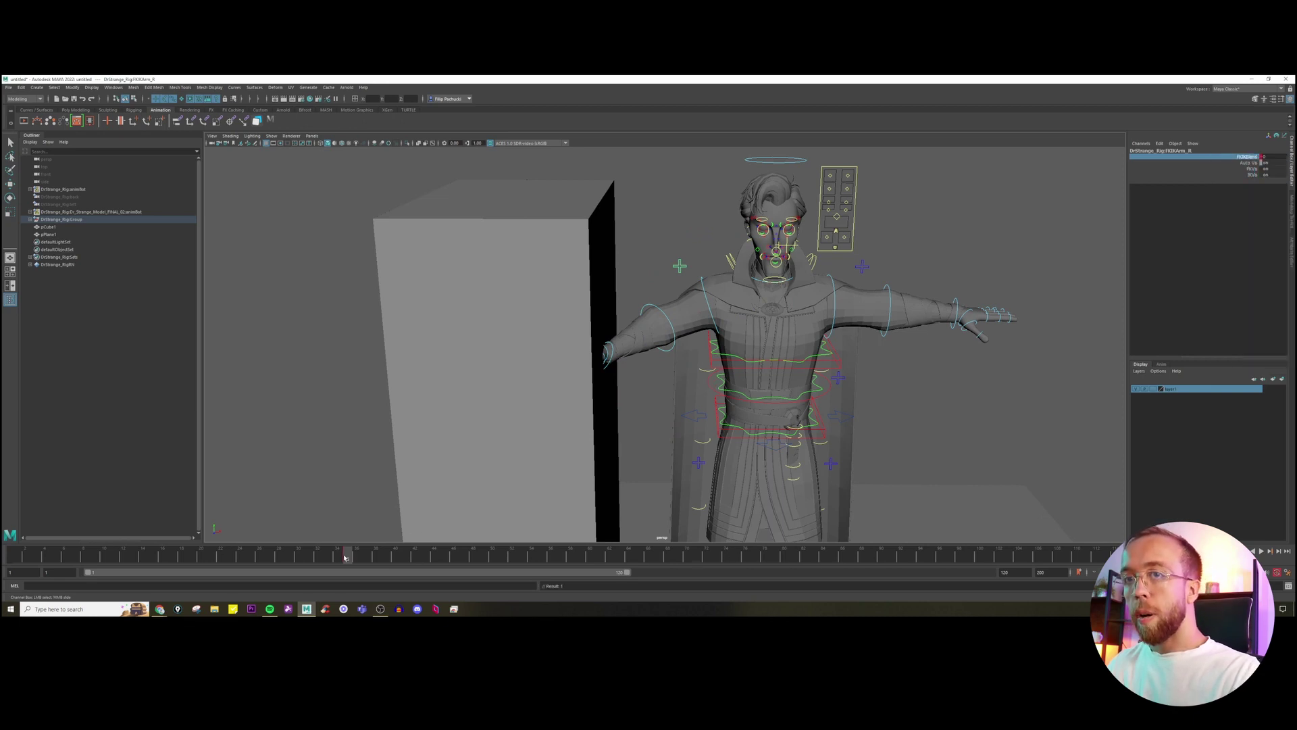
Key the right arm's FKIKBlend at the in-between frame, and set it to 10 at the frame where the hand reaches the box.
{"action": "left_click_drag", "start_coordinate": [342, 559], "coordinate": [259, 558]}
{"action": "right_click", "coordinate": [1243, 155]}
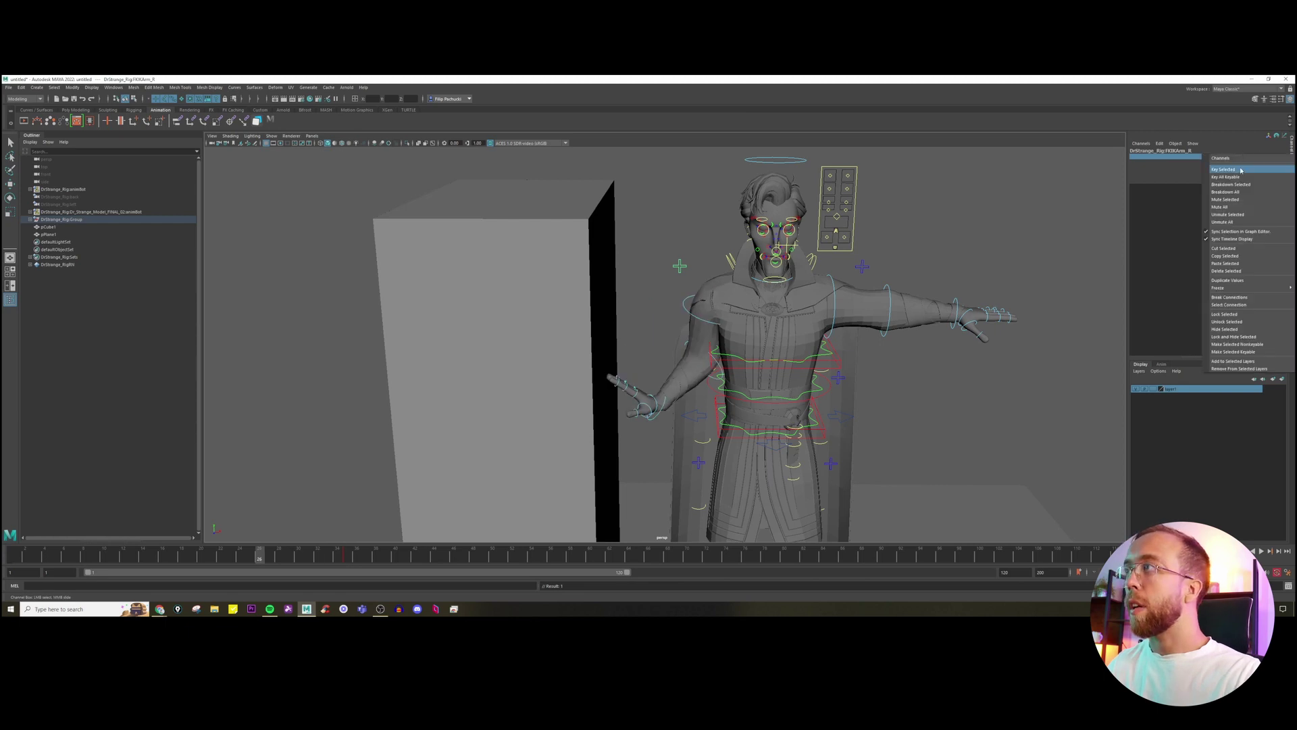
{"action": "left_click", "coordinate": [1240, 172]}
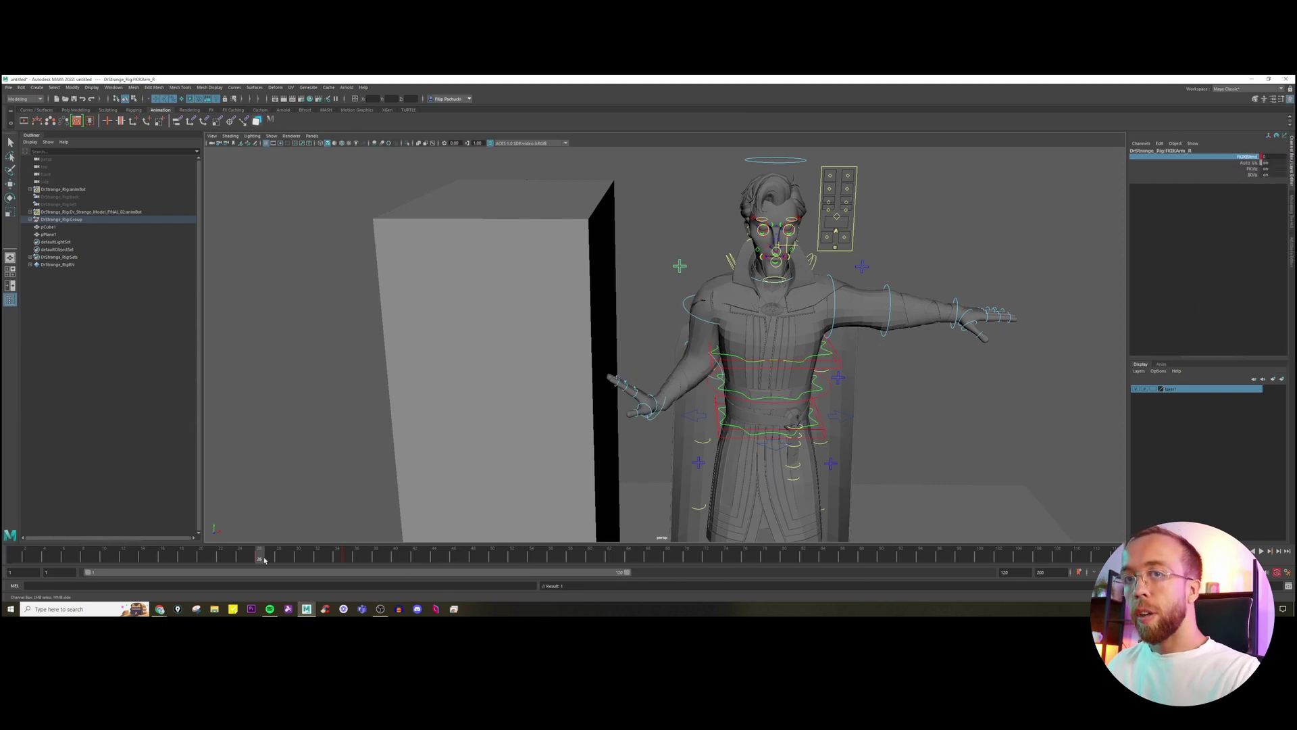
{"action": "left_click_drag", "start_coordinate": [264, 558], "coordinate": [347, 557]}
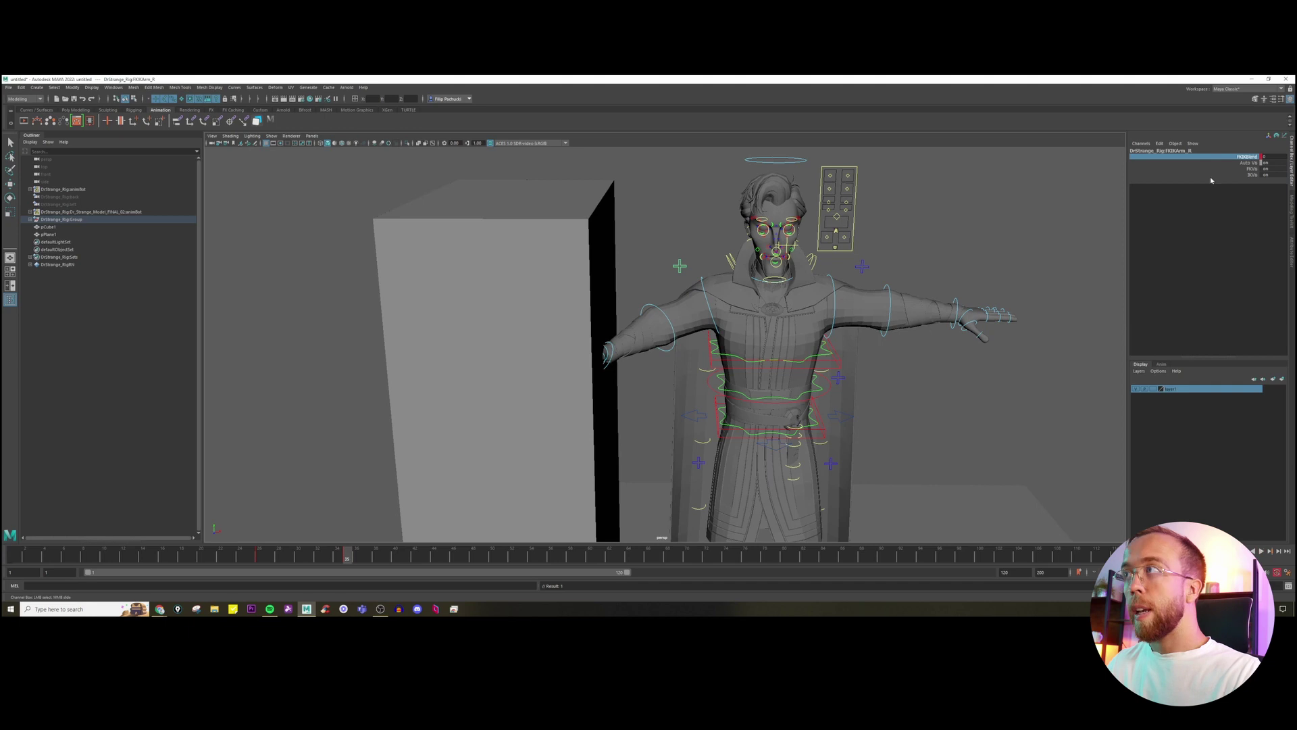
{"action": "left_click", "coordinate": [1262, 158]}
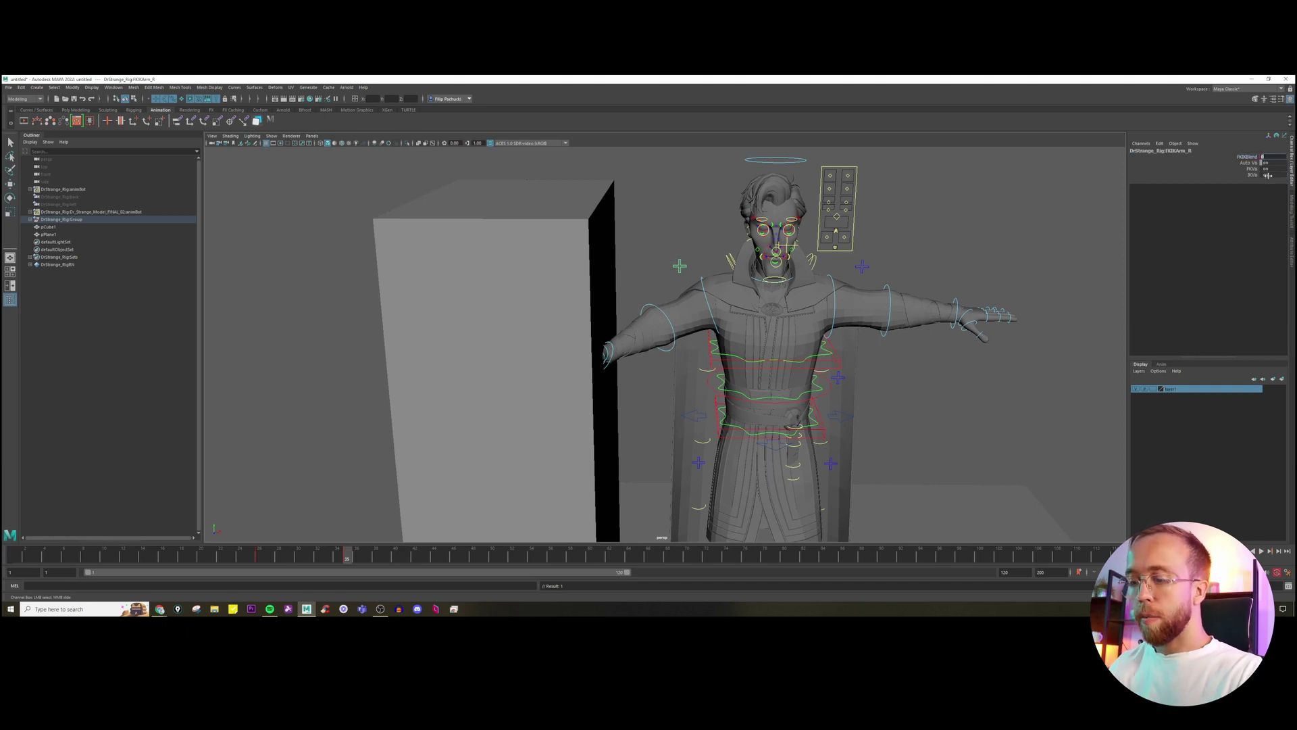
{"action": "type", "text": "10"}
{"action": "key", "text": "Return"}
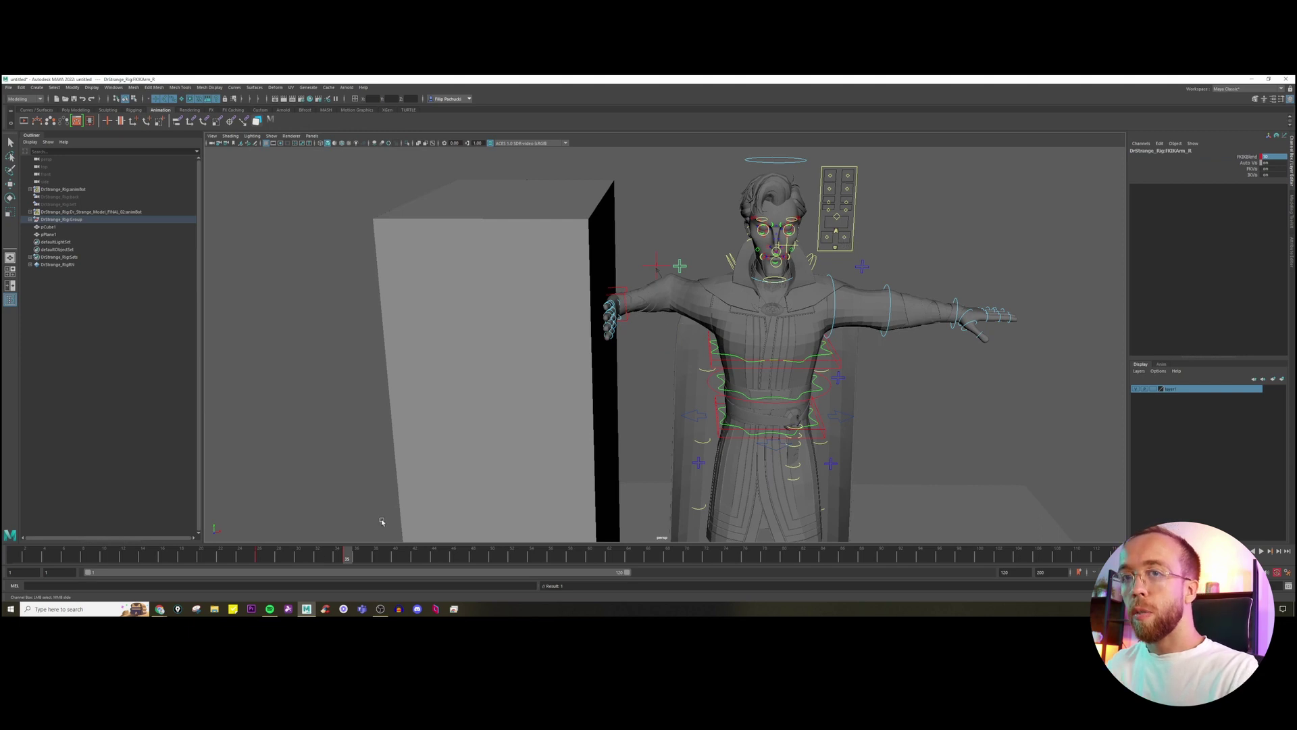
Review the arm motion and rotate the right FK shoulder control at the frame just before the hand reaches the box.
{"action": "mouse_move", "coordinate": [229, 558]}
{"action": "left_mouse_down"}
{"action": "mouse_move", "coordinate": [356, 556]}
{"action": "mouse_move", "coordinate": [264, 561]}
{"action": "mouse_move", "coordinate": [348, 561]}
{"action": "mouse_move", "coordinate": [321, 562]}
{"action": "mouse_move", "coordinate": [335, 558]}
{"action": "left_mouse_up"}
{"action": "mouse_move", "coordinate": [344, 558]}
{"action": "left_mouse_down"}
{"action": "mouse_move", "coordinate": [257, 558]}
{"action": "mouse_move", "coordinate": [350, 558]}
{"action": "mouse_move", "coordinate": [337, 558]}
{"action": "left_mouse_up"}
{"action": "left_click", "coordinate": [707, 290]}
{"action": "key", "text": "e"}
{"action": "left_click_drag", "start_coordinate": [709, 284], "coordinate": [714, 303]}
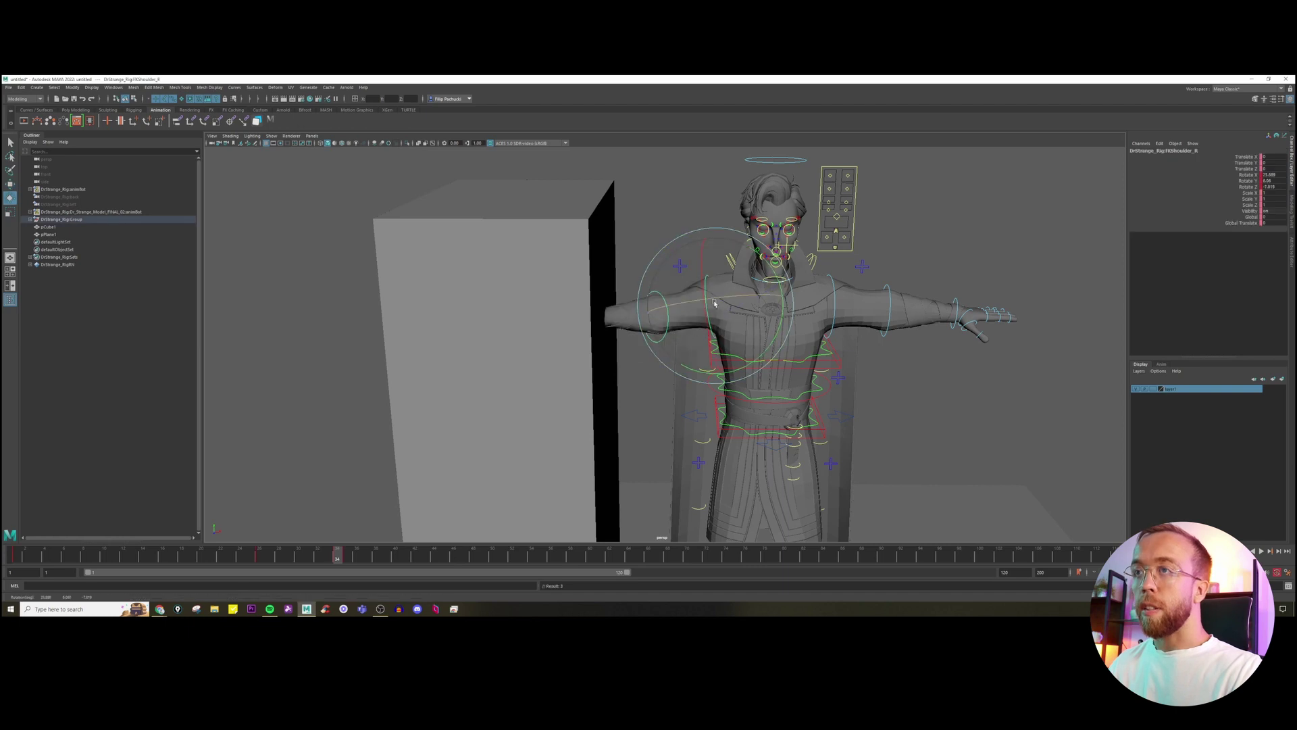
{"action": "key", "text": "w"}
Rotate the right FK elbow control at the frame just before contact, and key both the elbow and shoulder controls.
{"action": "left_click", "coordinate": [662, 298]}
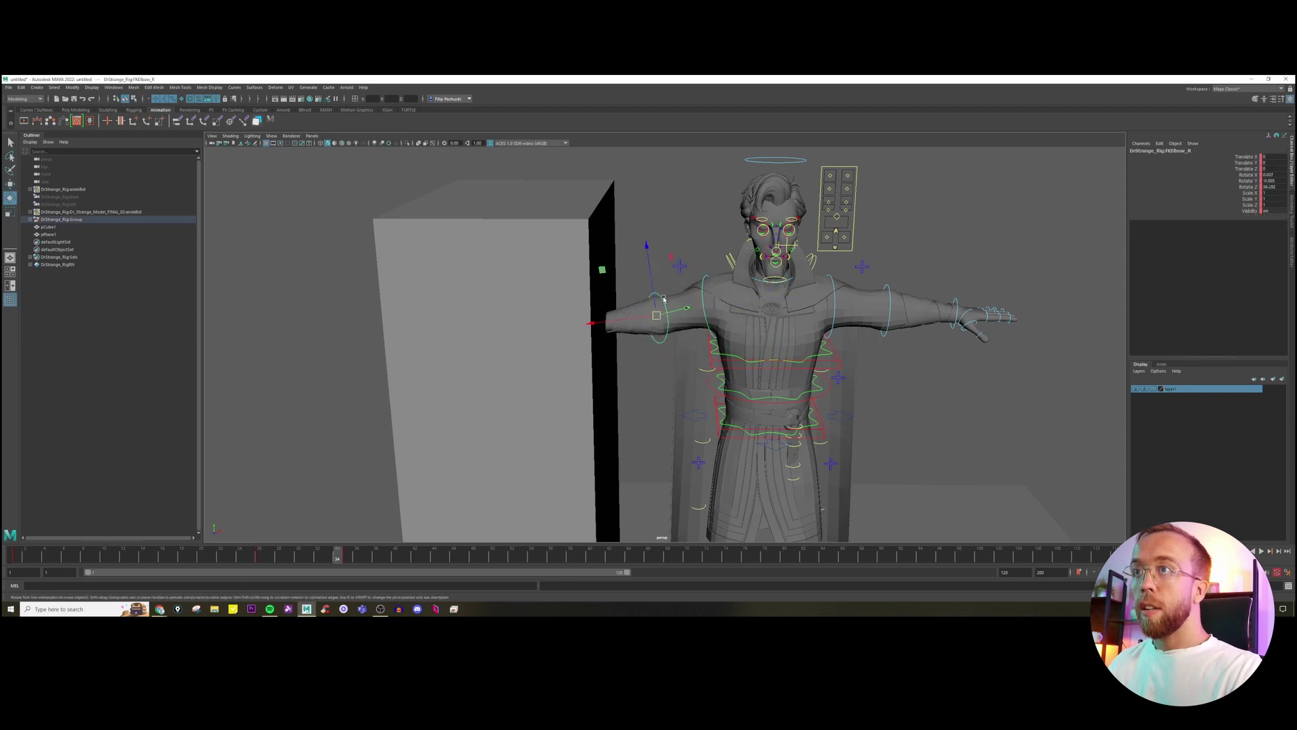
{"action": "left_click_drag", "start_coordinate": [667, 312], "coordinate": [720, 304]}
{"action": "key", "text": "s"}
{"action": "key", "text": "w"}
{"action": "left_click", "coordinate": [707, 286]}
{"action": "key", "text": "e"}
{"action": "key", "text": "s"}
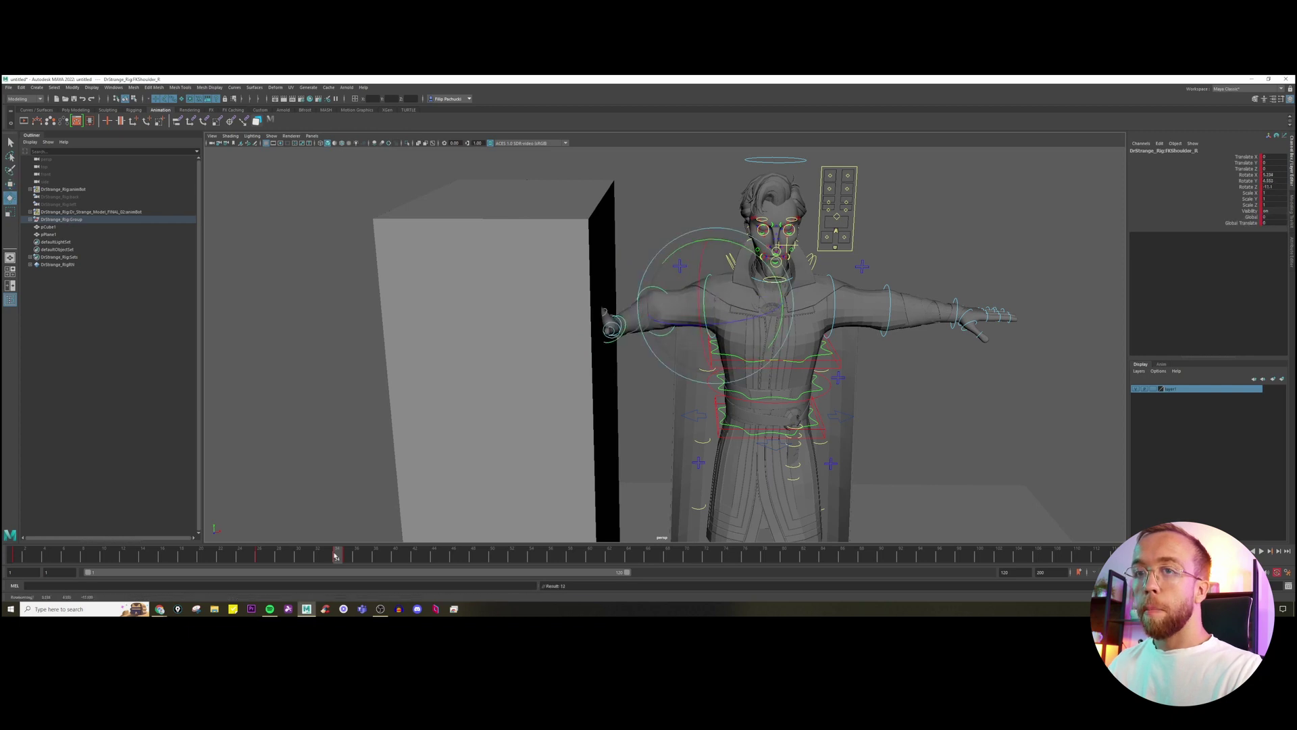
{"action": "mouse_move", "coordinate": [327, 558]}
{"action": "left_mouse_down"}
{"action": "mouse_move", "coordinate": [269, 558]}
{"action": "mouse_move", "coordinate": [337, 558]}
{"action": "left_mouse_up"}
{"action": "key", "text": "w"}
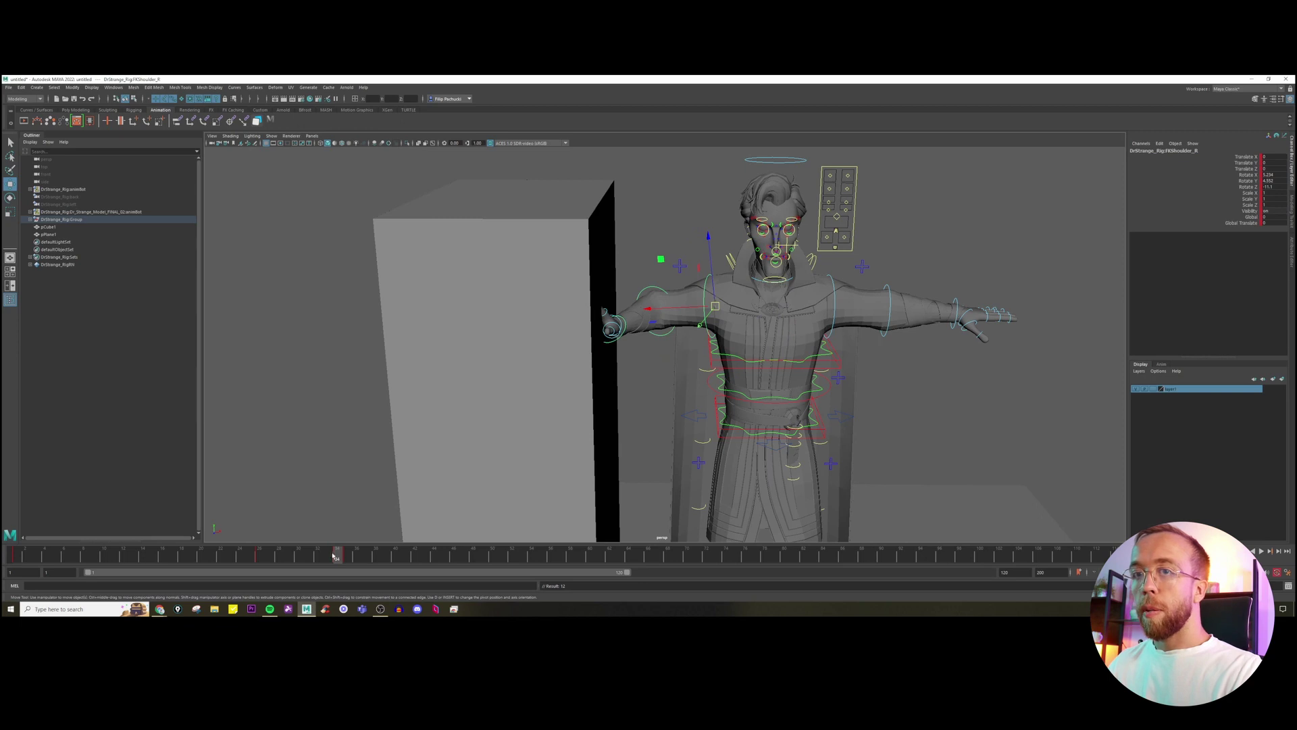
Show the right arm's FKIKBlend curve in the Graph Editor and change its keys from linear to smooth tangents.
{"action": "left_click", "coordinate": [113, 87]}
{"action": "mouse_move", "coordinate": [154, 129]}
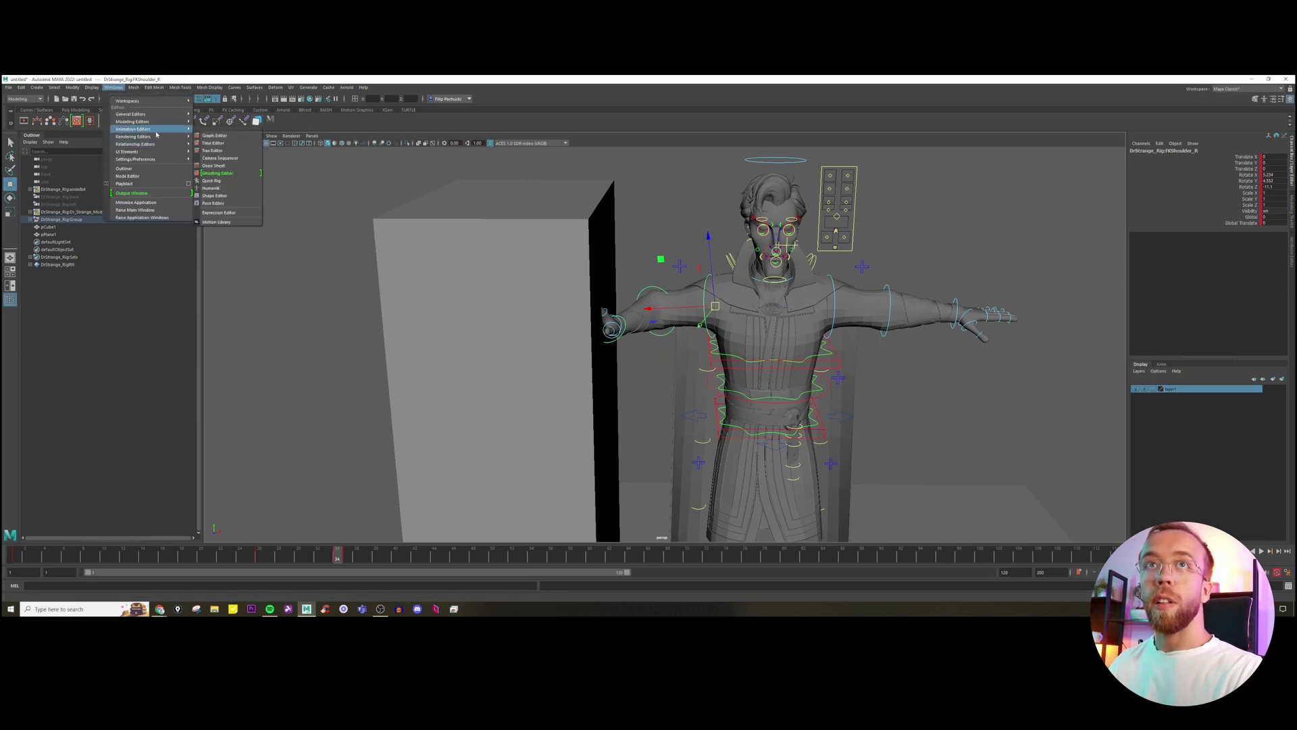
{"action": "left_click", "coordinate": [214, 135]}
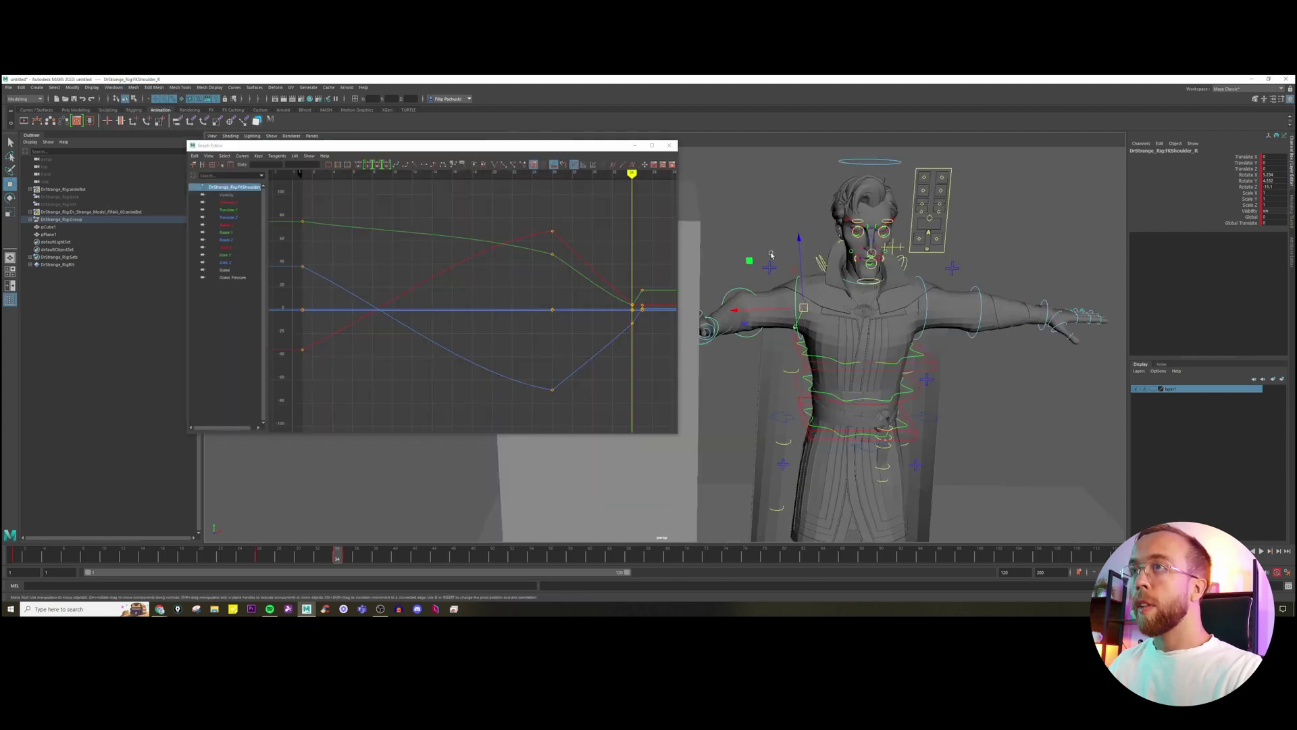
{"action": "left_click", "coordinate": [769, 252]}
{"action": "left_click", "coordinate": [770, 266]}
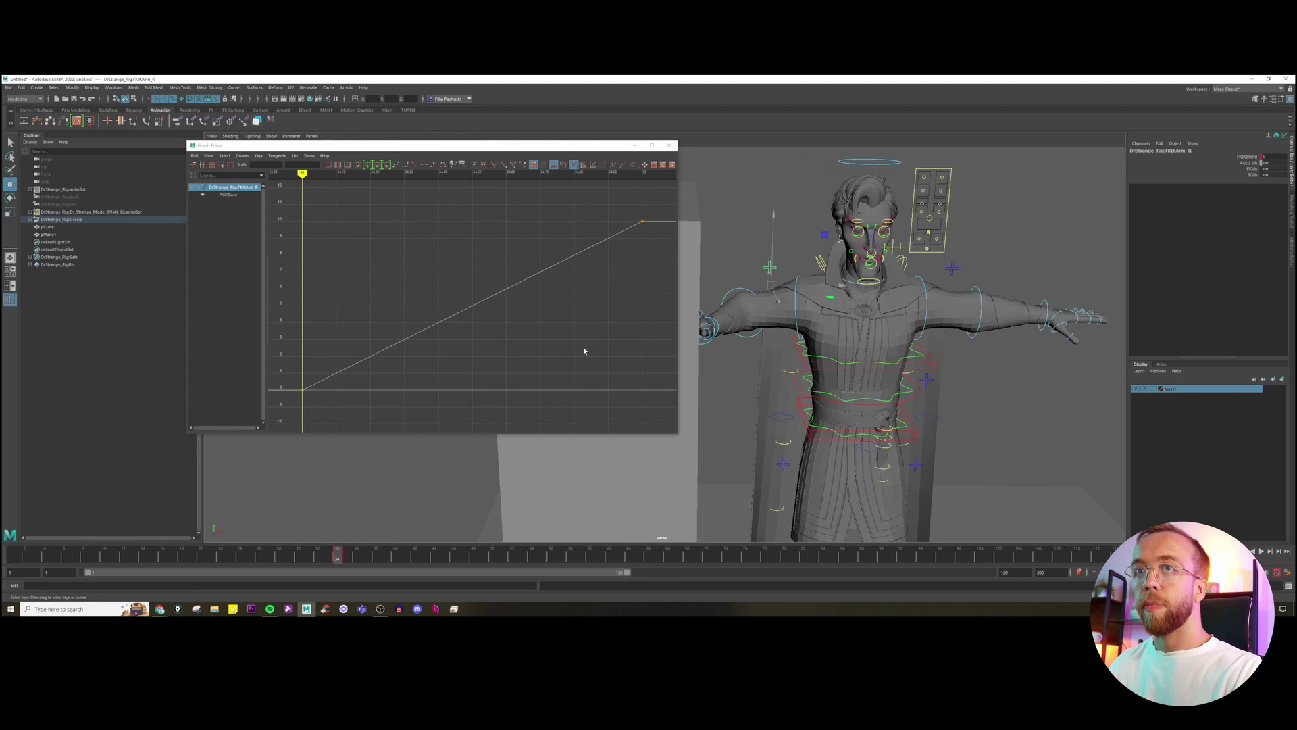
{"action": "scroll", "coordinate": [457, 357], "scroll_direction": "down", "scroll_amount": 5}
{"action": "left_click_drag", "start_coordinate": [422, 248], "coordinate": [496, 312]}
{"action": "left_click", "coordinate": [358, 166]}
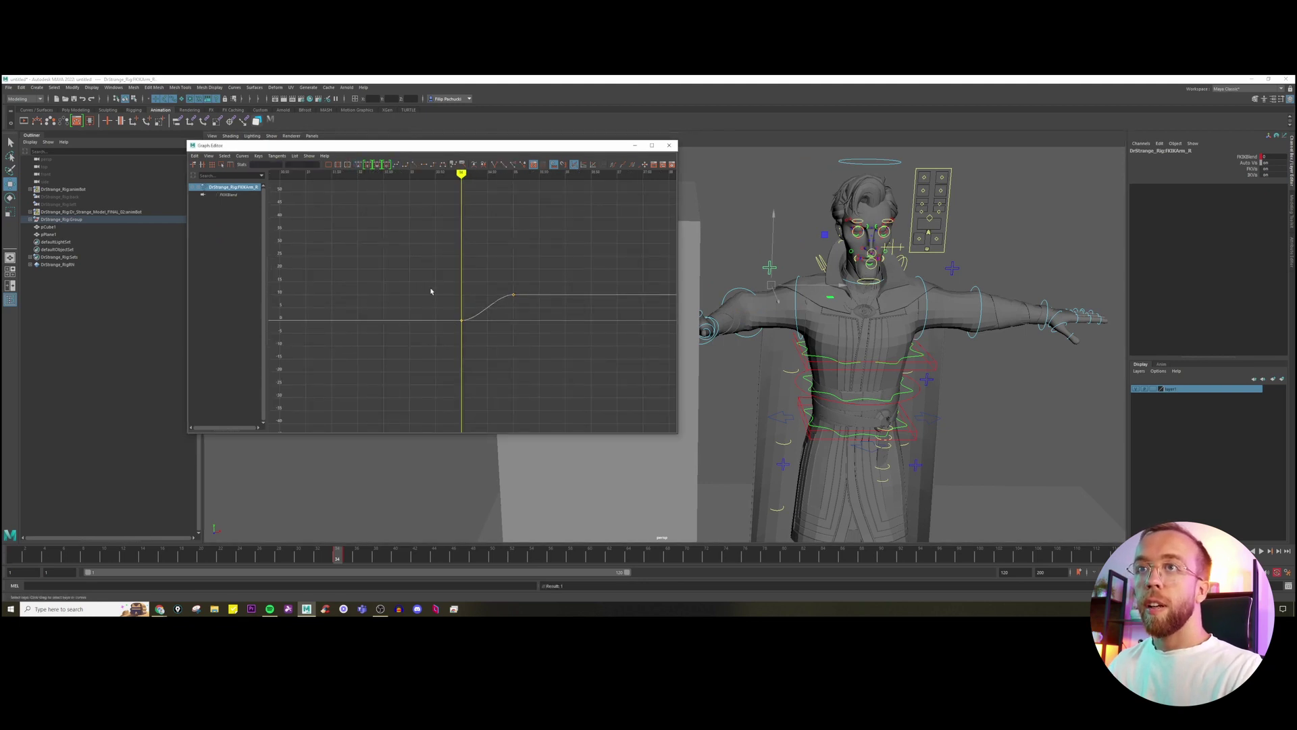
Move the first FKIKBlend key later in time, close to the second key, and review the shortened switch to IK.
{"action": "left_click_drag", "start_coordinate": [430, 282], "coordinate": [466, 341]}
{"action": "left_click", "coordinate": [240, 196]}
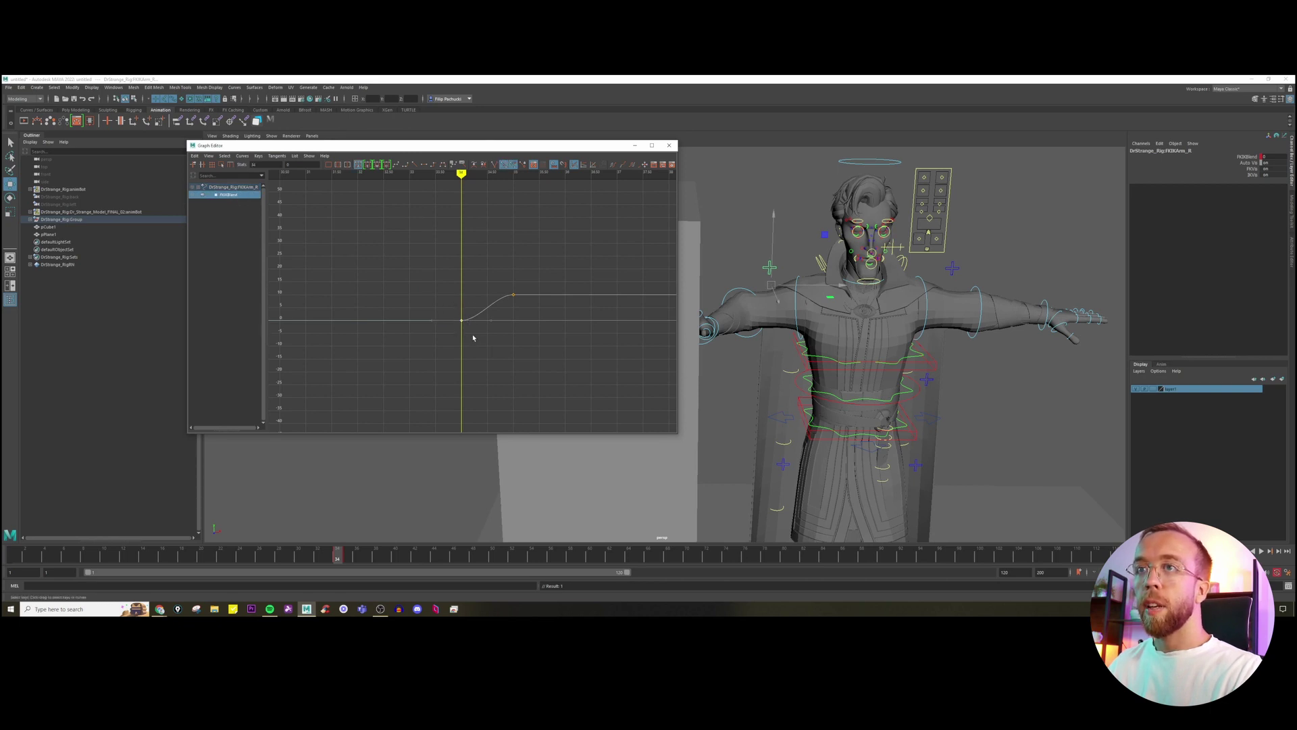
{"action": "mouse_move", "coordinate": [461, 177]}
{"action": "left_mouse_down"}
{"action": "mouse_move", "coordinate": [512, 177]}
{"action": "mouse_move", "coordinate": [460, 181]}
{"action": "left_mouse_up"}
{"action": "middle_click_drag", "start_coordinate": [458, 345], "coordinate": [354, 345], "text": "shift"}
{"action": "left_click_drag", "start_coordinate": [460, 172], "coordinate": [305, 174]}
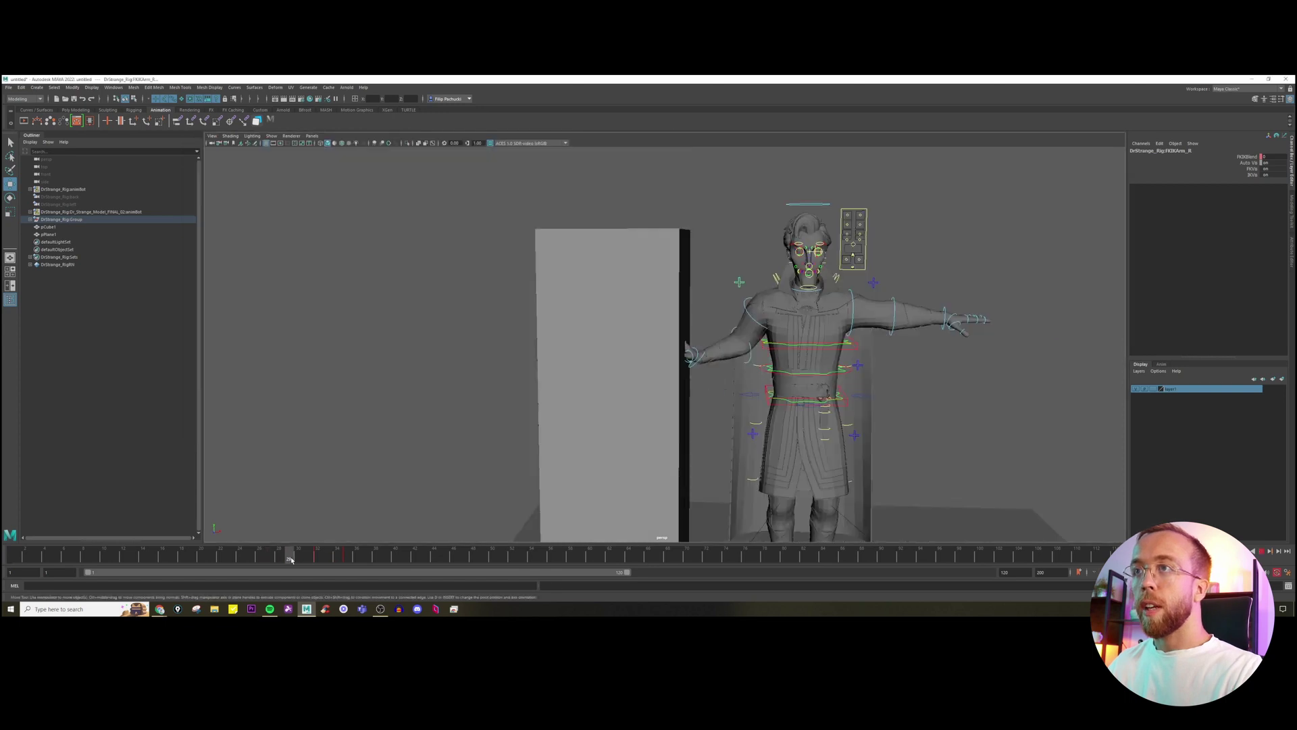
{"action": "mouse_move", "coordinate": [289, 556]}
{"action": "left_mouse_down"}
{"action": "mouse_move", "coordinate": [363, 557]}
{"action": "mouse_move", "coordinate": [328, 558]}
{"action": "left_mouse_up"}
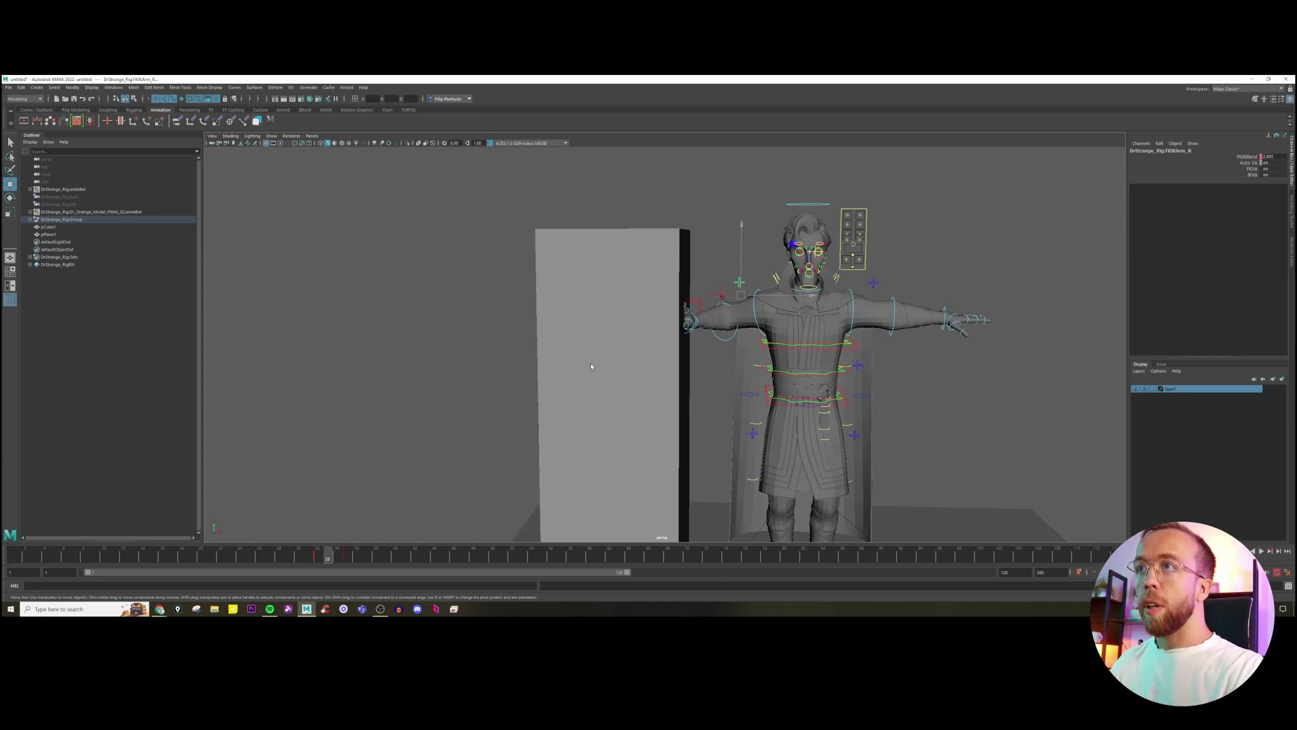
Try to move the right arm's IK control beside the box, and undo the move.
{"action": "left_click", "coordinate": [701, 302]}
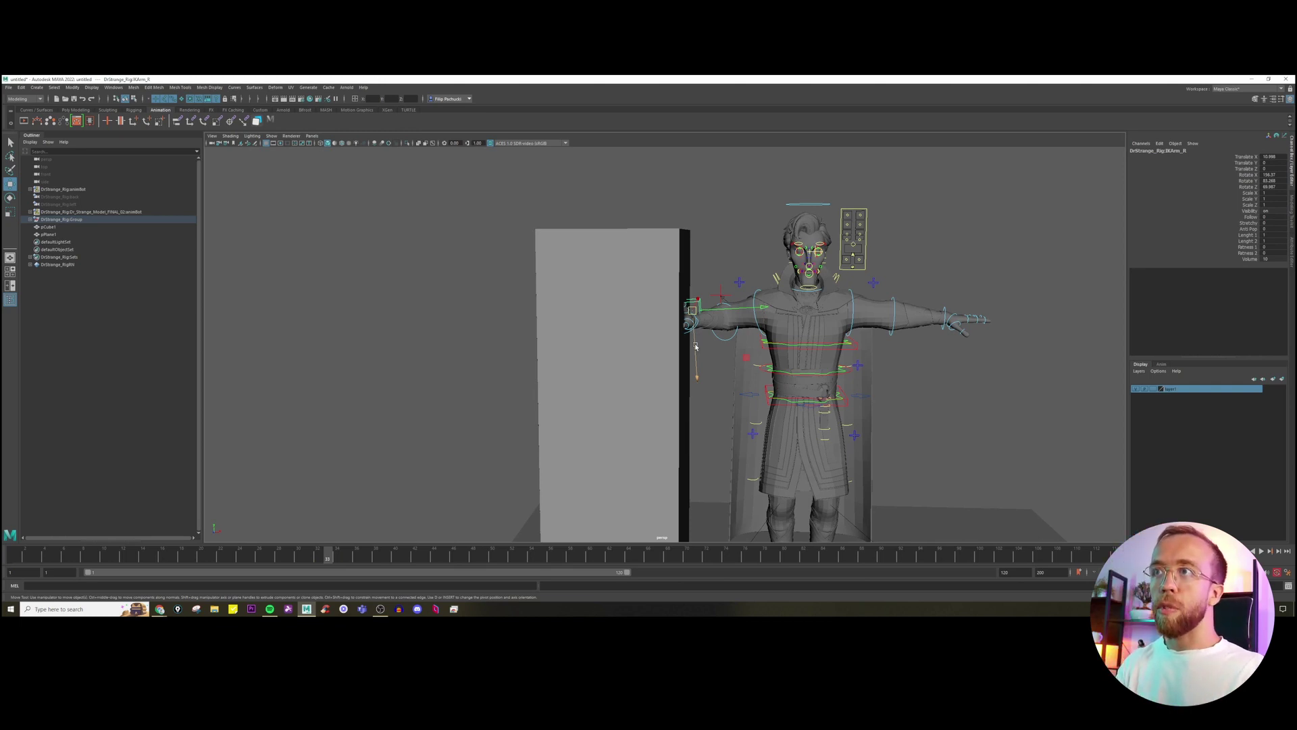
{"action": "scroll", "coordinate": [696, 346], "scroll_direction": "up", "scroll_amount": 5}
{"action": "key", "text": "ctrl+z"}
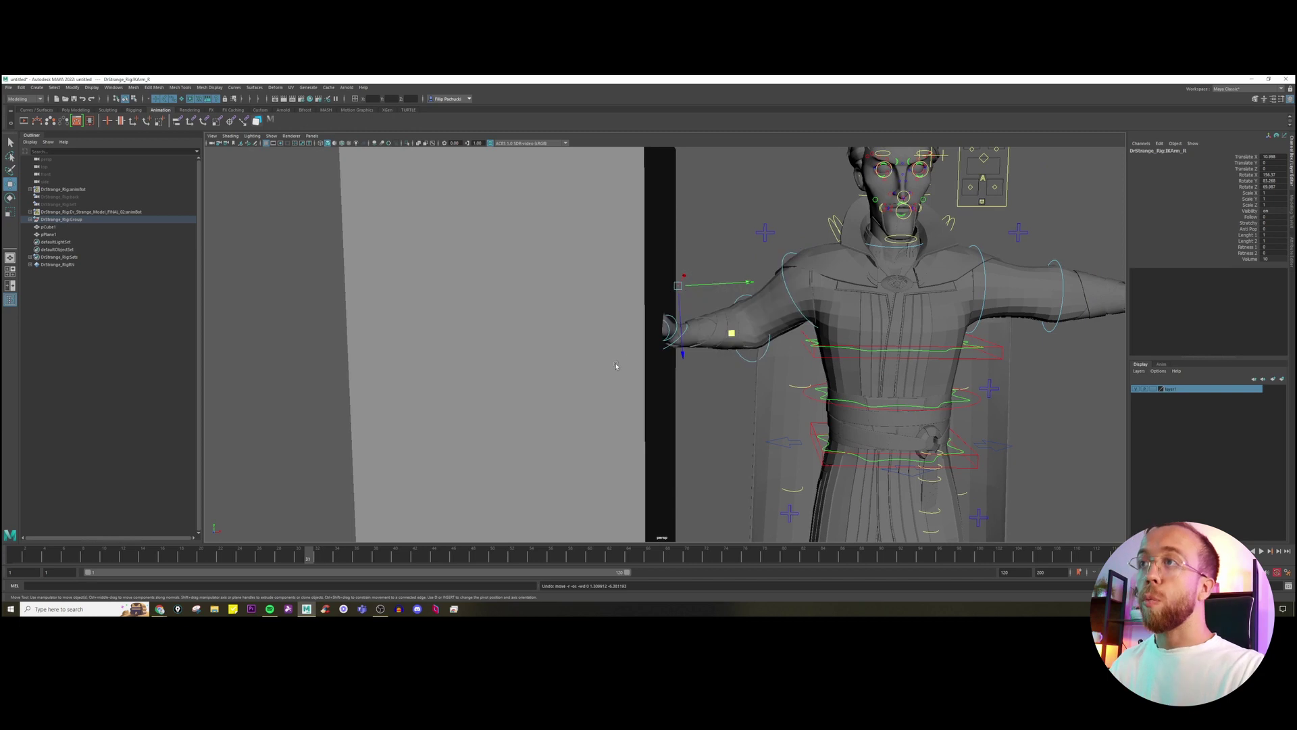
Select the right FK shoulder control and examine the arm's motion around the switch from FK to IK.
{"action": "left_click", "coordinate": [795, 255]}
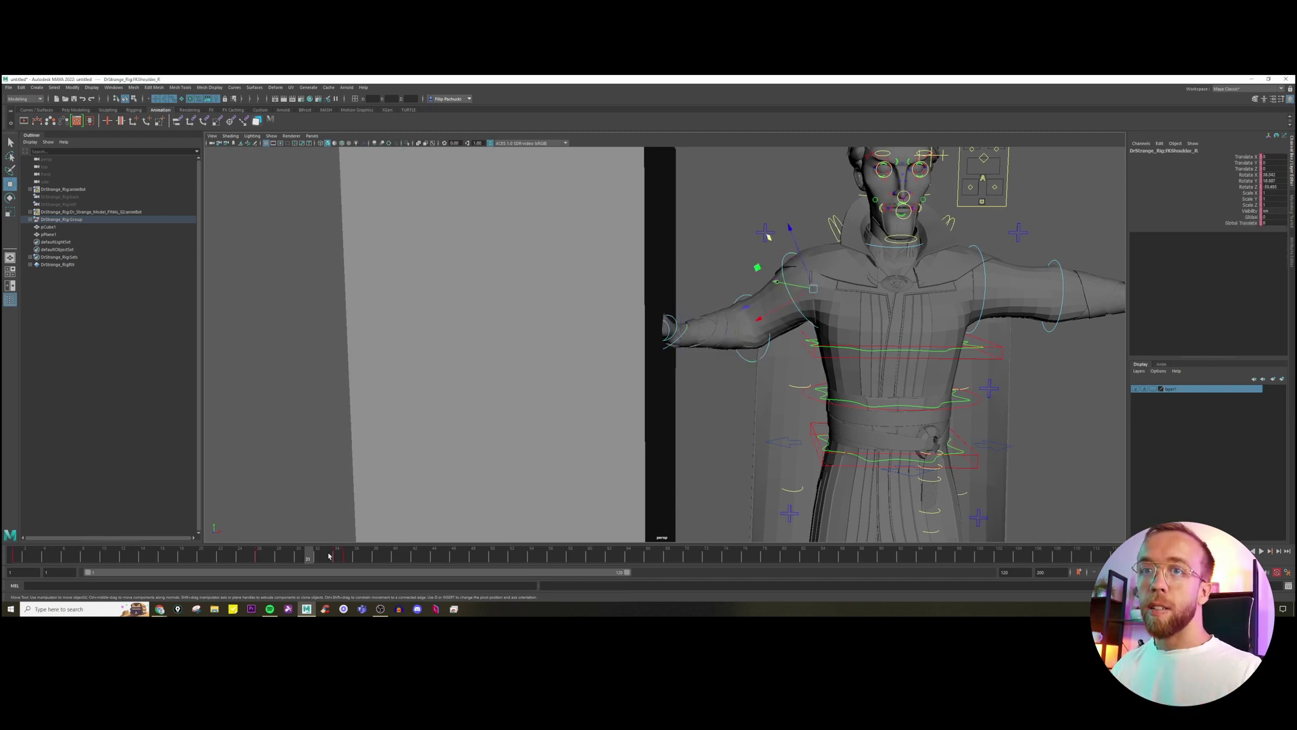
{"action": "left_click_drag", "start_coordinate": [329, 555], "coordinate": [341, 553]}
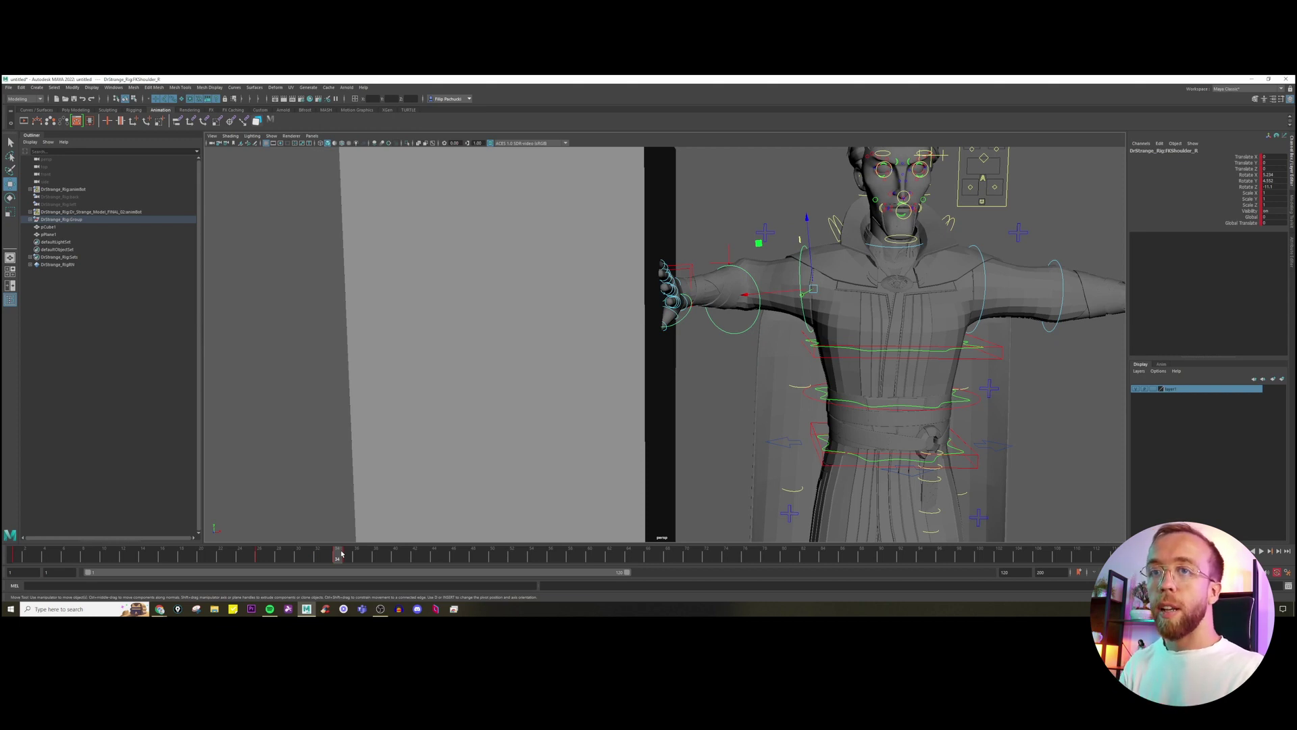
{"action": "left_click_drag", "start_coordinate": [232, 559], "coordinate": [336, 539]}
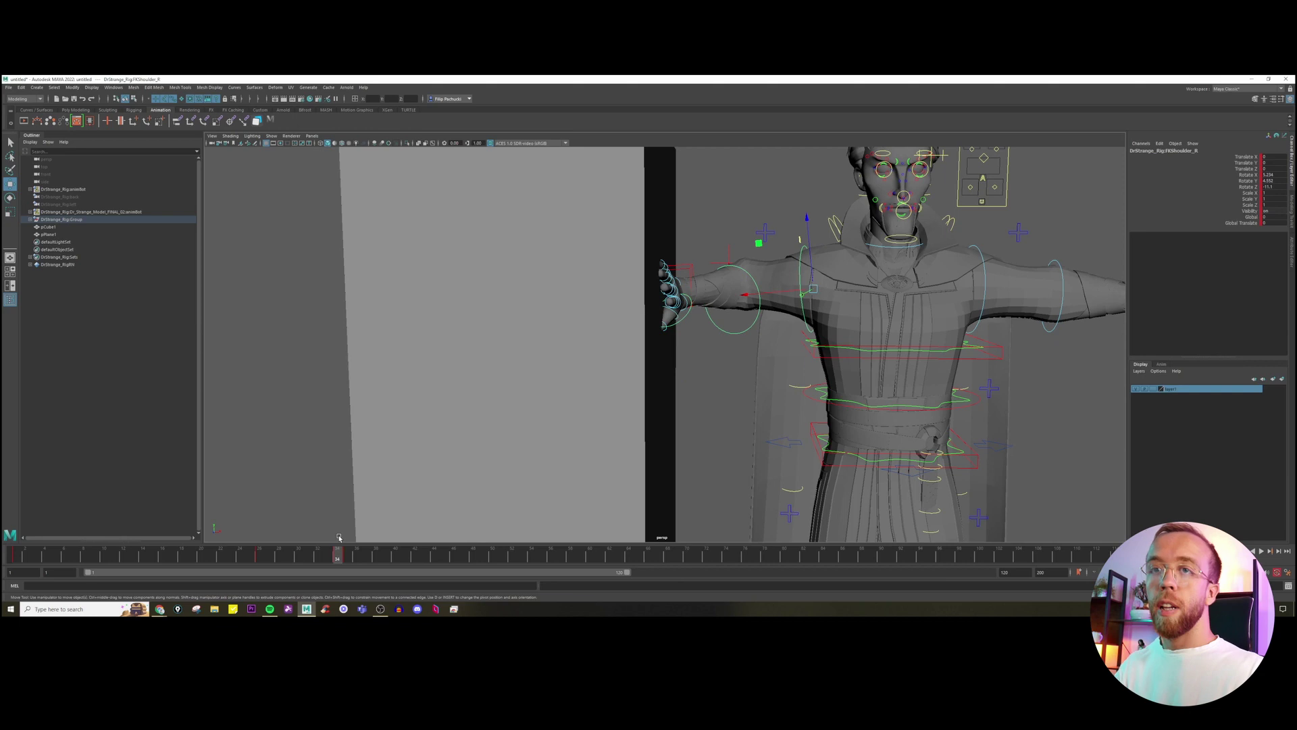
{"action": "left_click", "coordinate": [348, 558]}
{"action": "left_click_drag", "start_coordinate": [347, 558], "coordinate": [239, 558]}
{"action": "scroll", "coordinate": [825, 425], "scroll_direction": "down", "scroll_amount": 5}
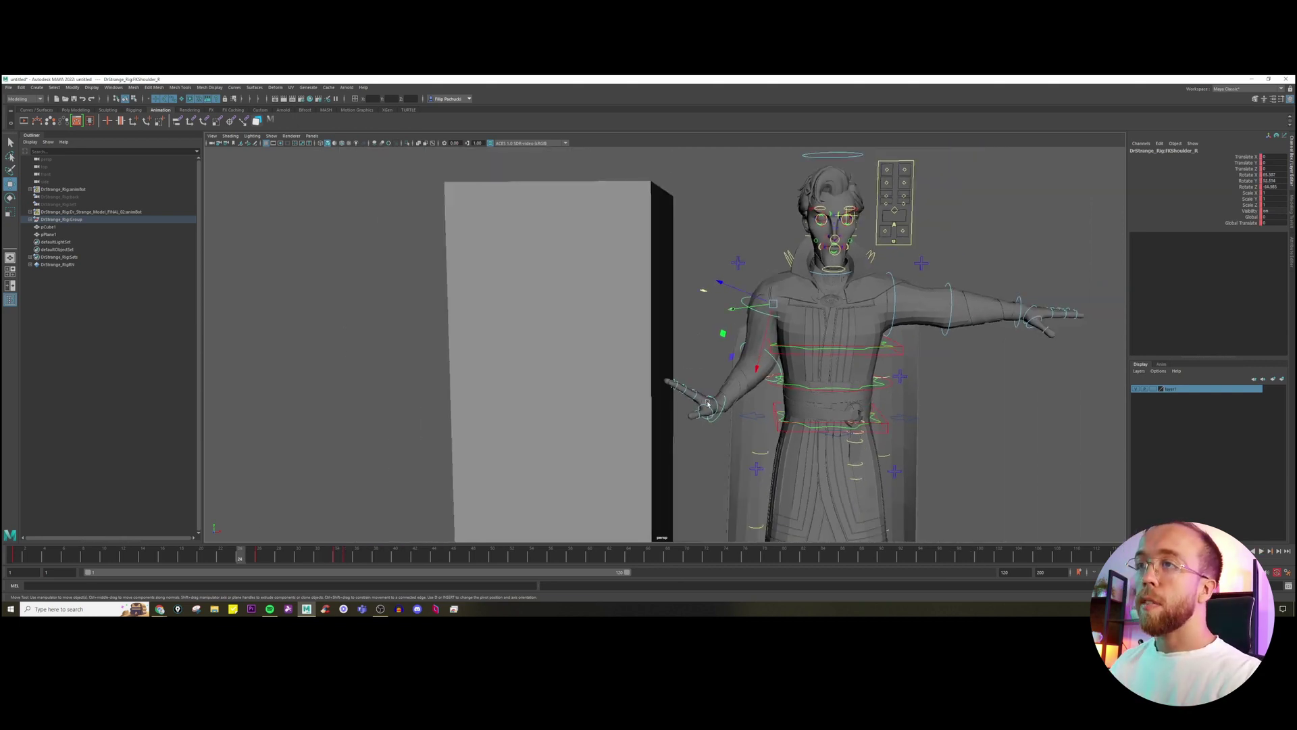